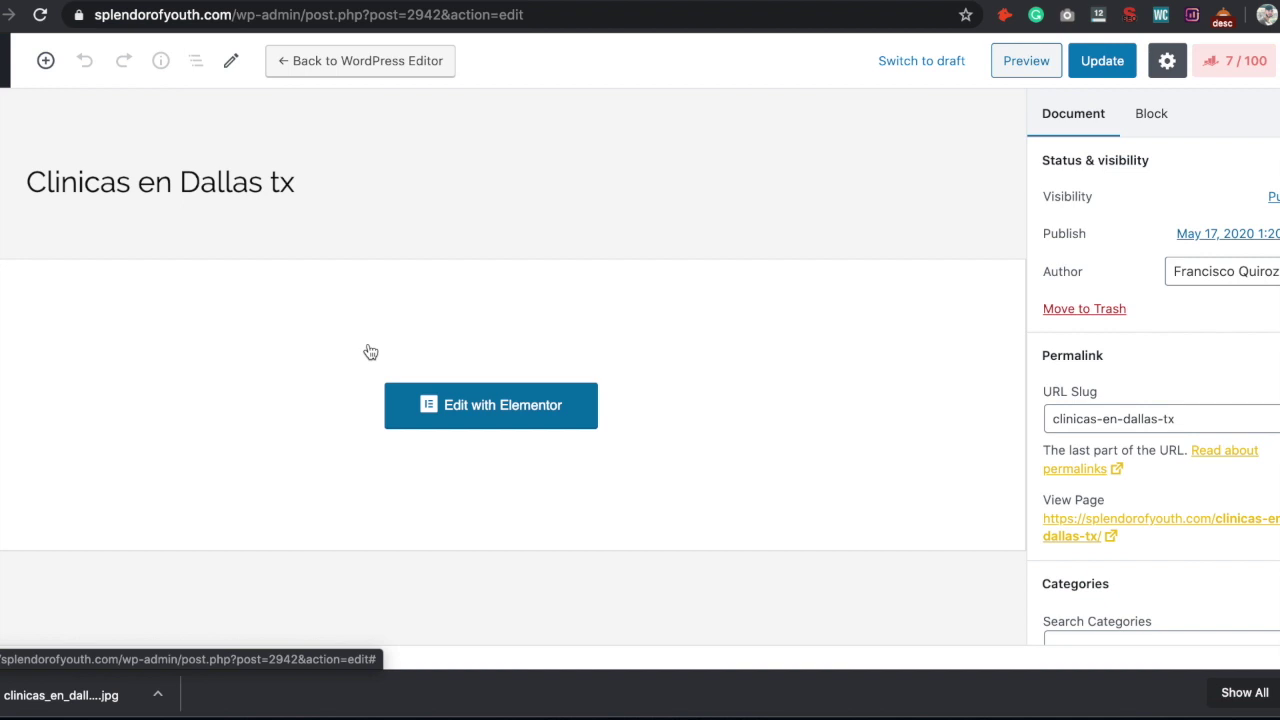
Step: Open splendorofyouth.com/es/ in a new browser tab and highlight the es/ part of its address
scroll(370, 352, "down", 2)
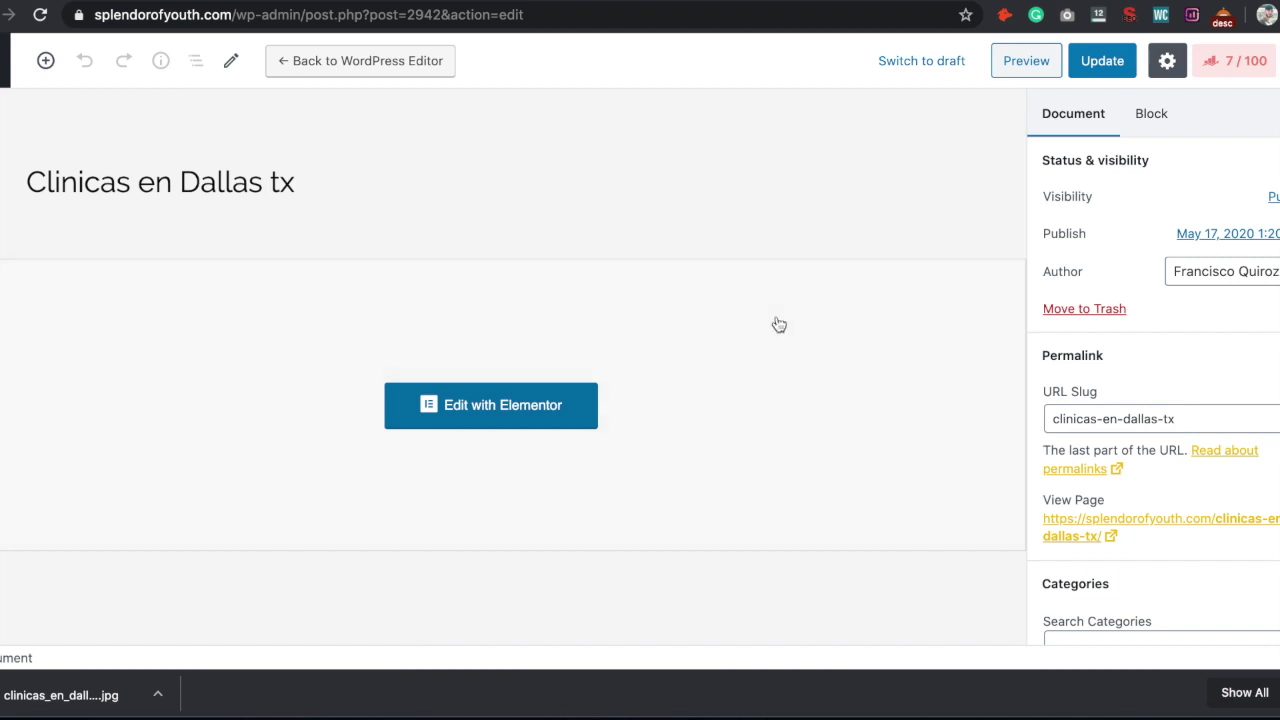
key("ctrl+t")
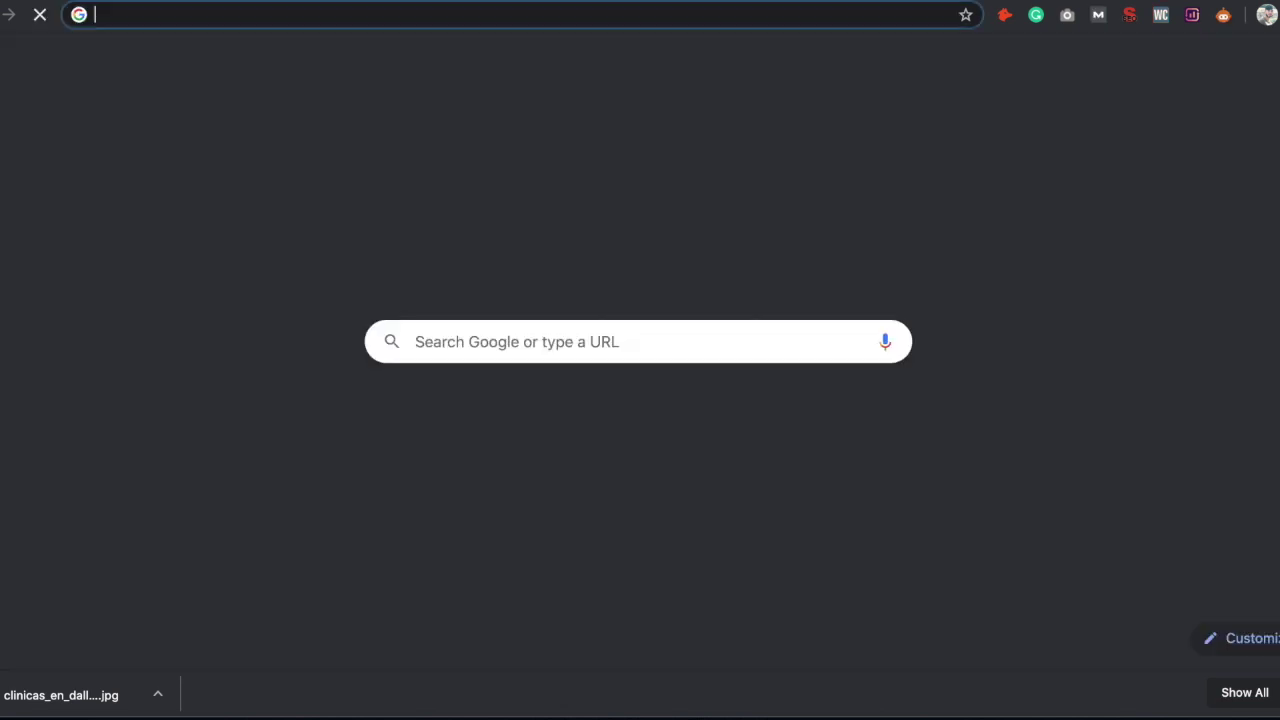
type("lang")
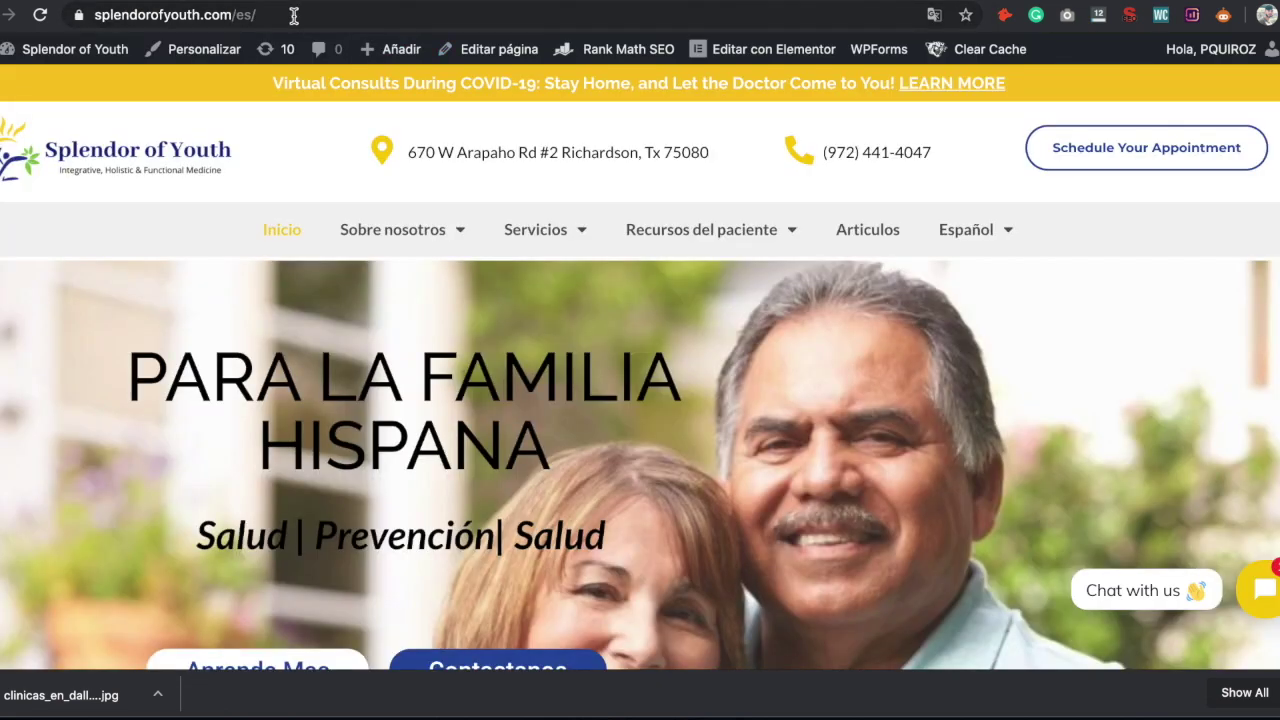
left_click(94, 14)
left_click(300, 15)
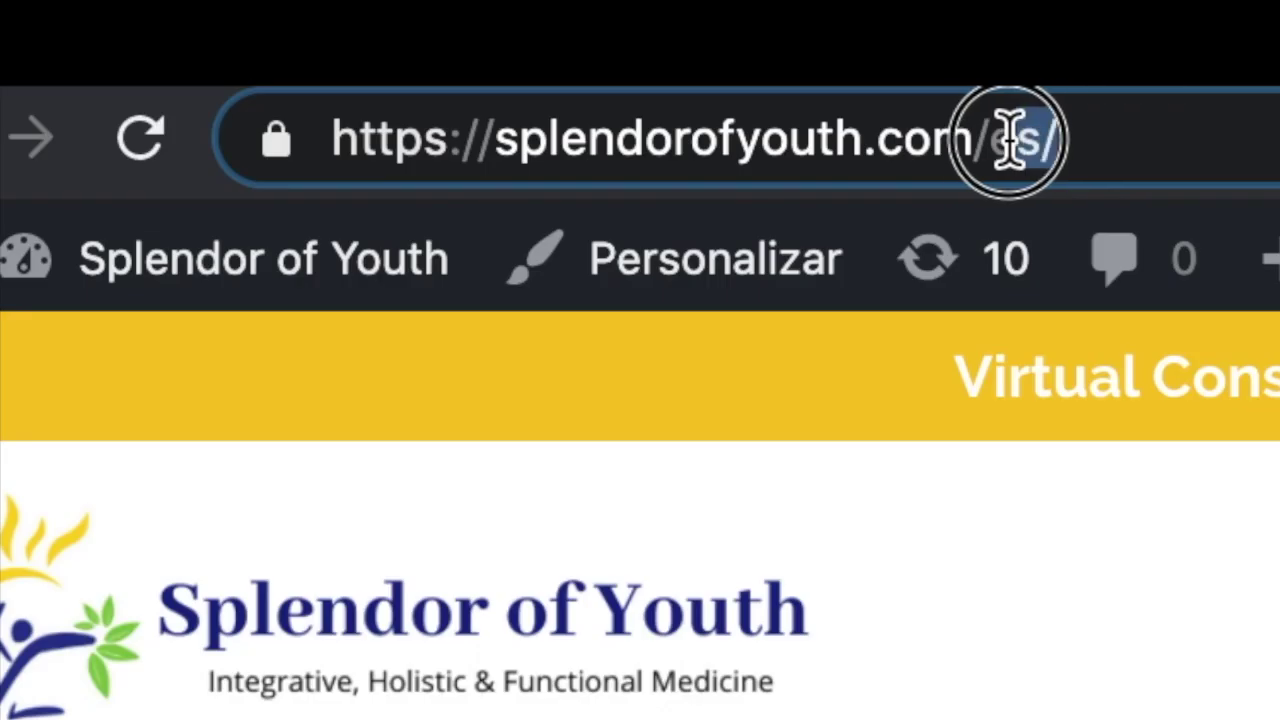
left_click_drag(286, 14, 313, 14)
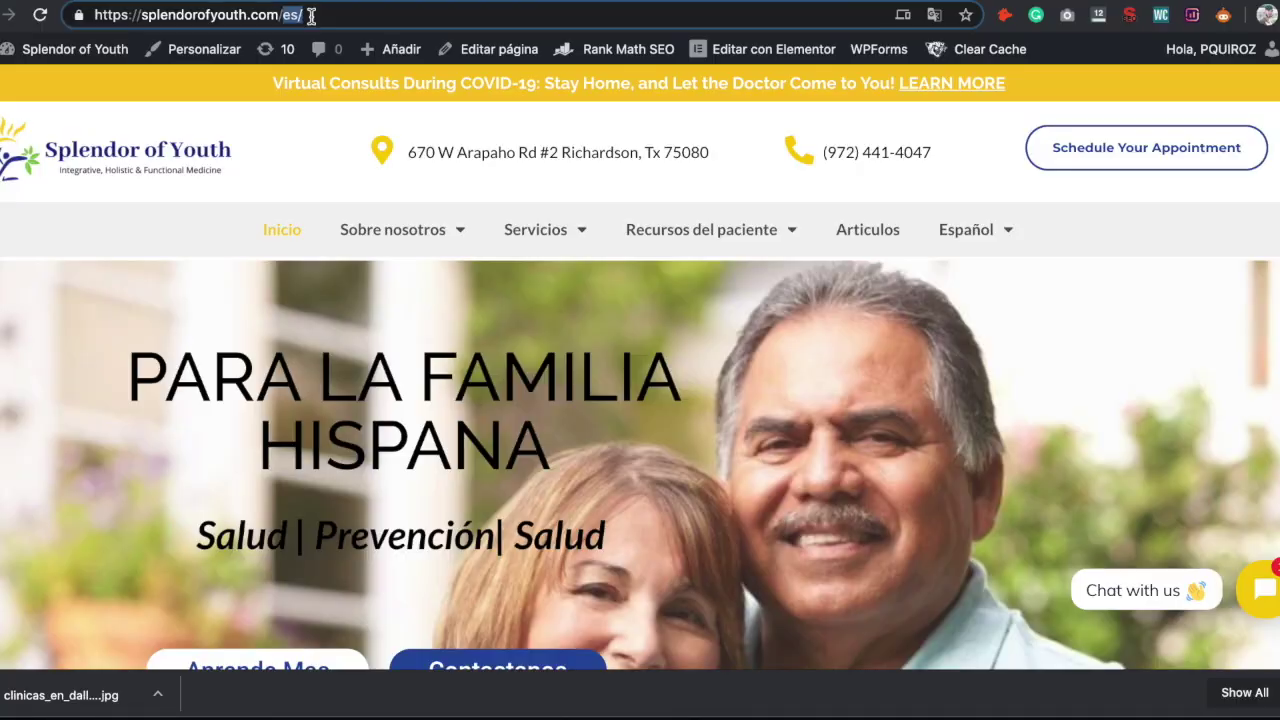
Step: Look through the Spanish homepage down to its articles section
left_click(388, 462)
scroll(388, 465, "down", 10)
scroll(390, 477, "down", 15)
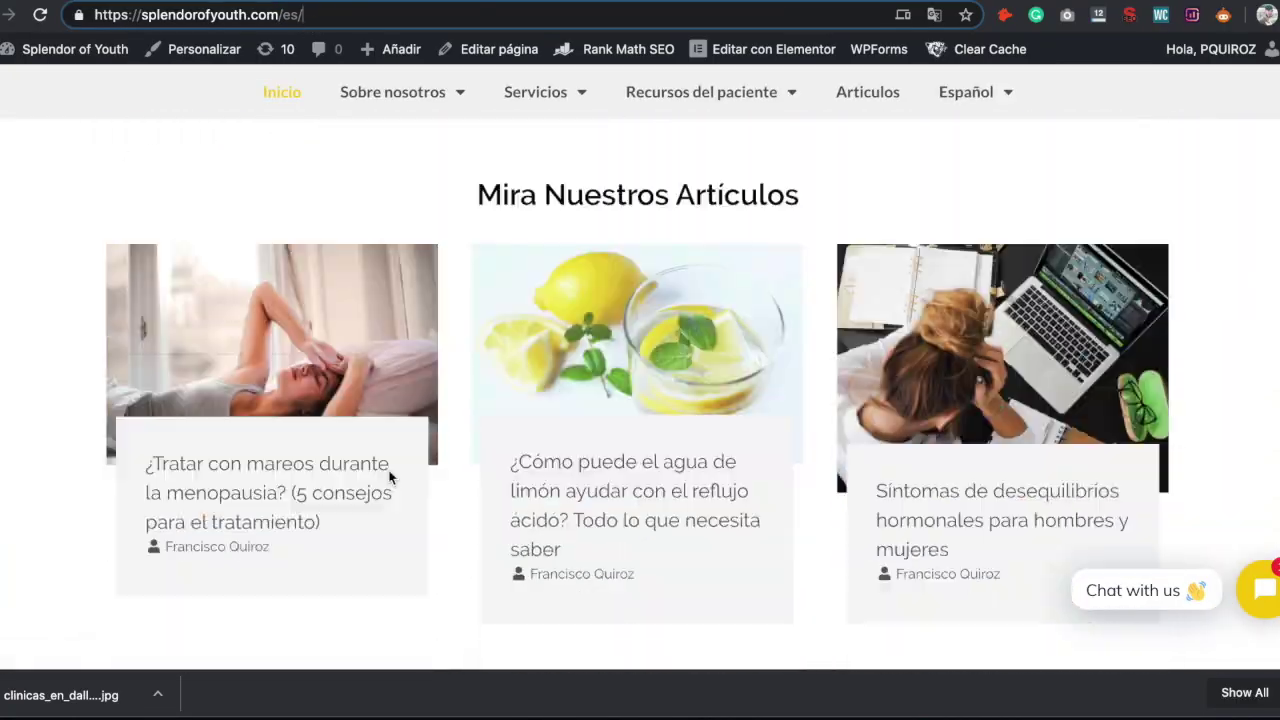
scroll(389, 477, "down", 10)
scroll(389, 477, "up", 10)
scroll(389, 469, "down", 2)
scroll(389, 469, "up", 2)
Step: Highlight the full address of the Spanish homepage and its es/ subfolder to examine the URL structure
left_click_drag(303, 16, 285, 18)
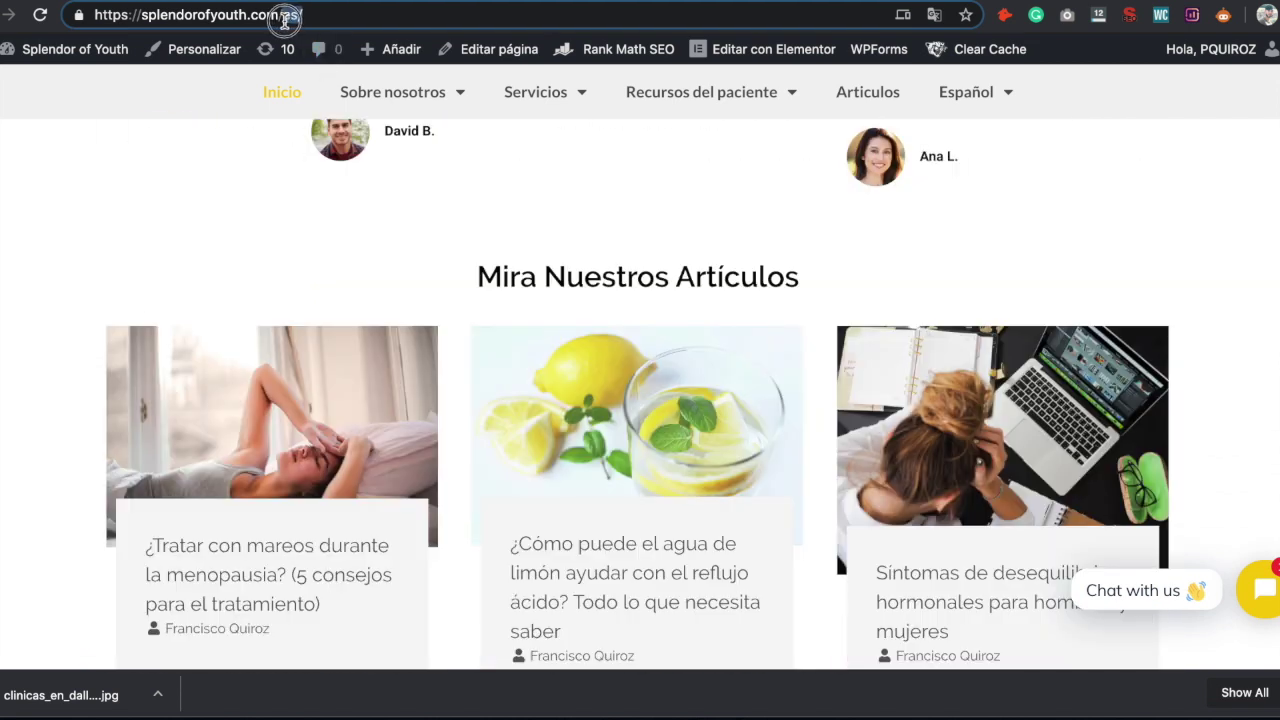
left_click(323, 14)
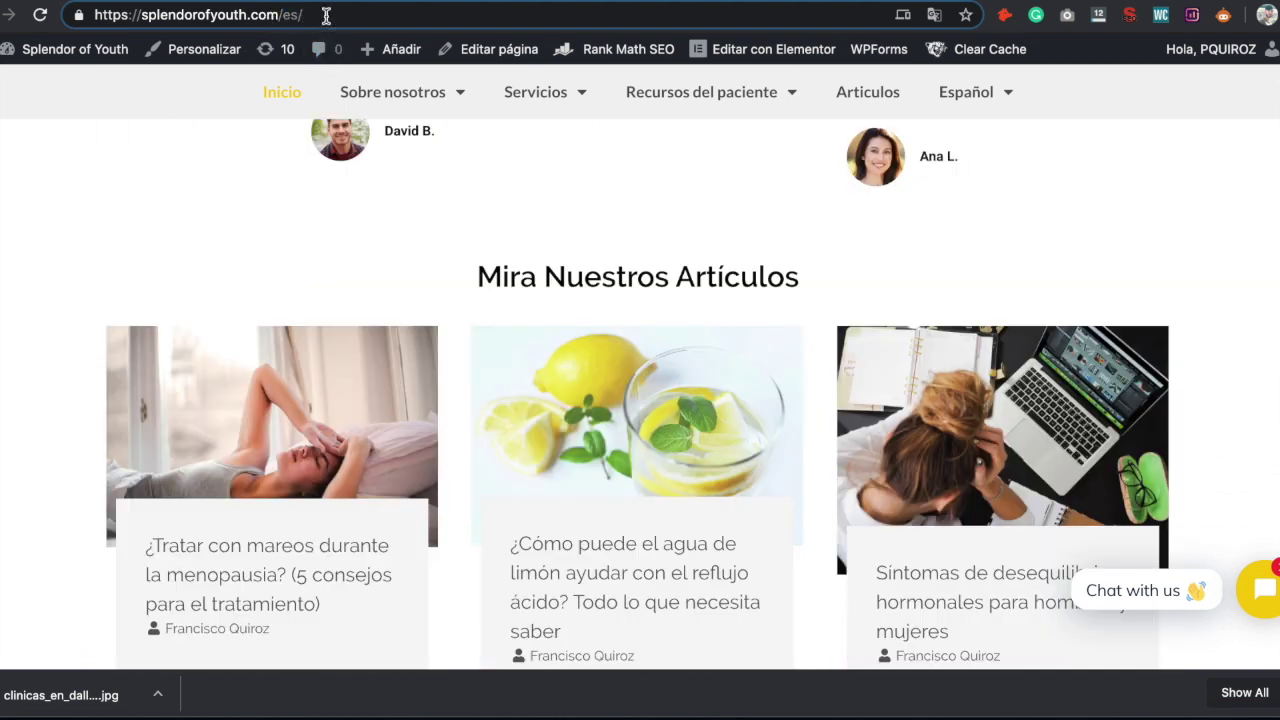
triple_click(323, 14)
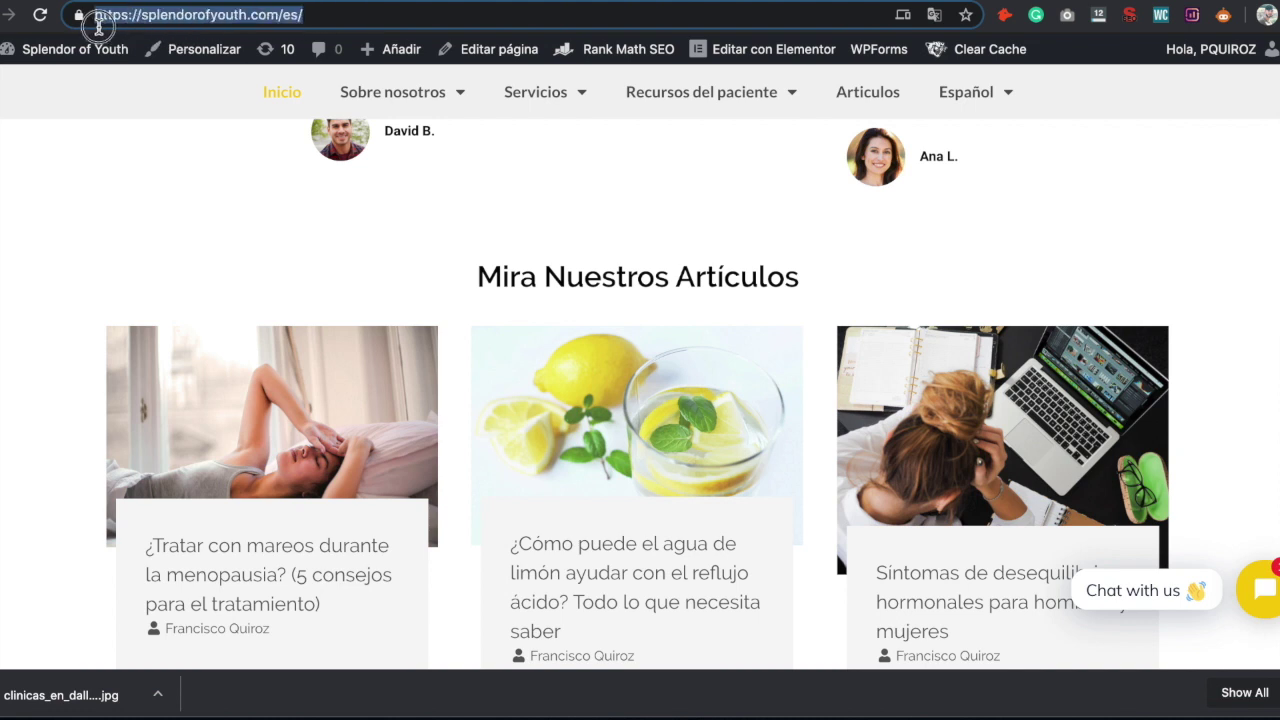
left_click(352, 20)
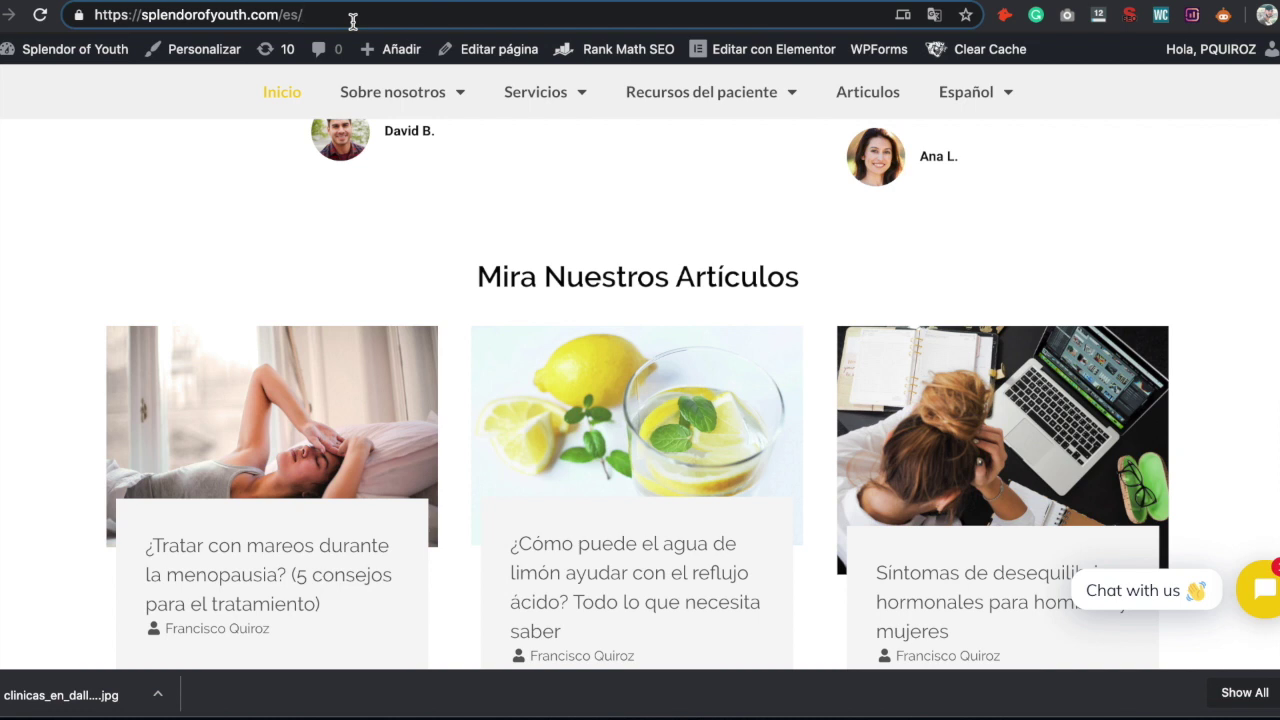
triple_click(352, 20)
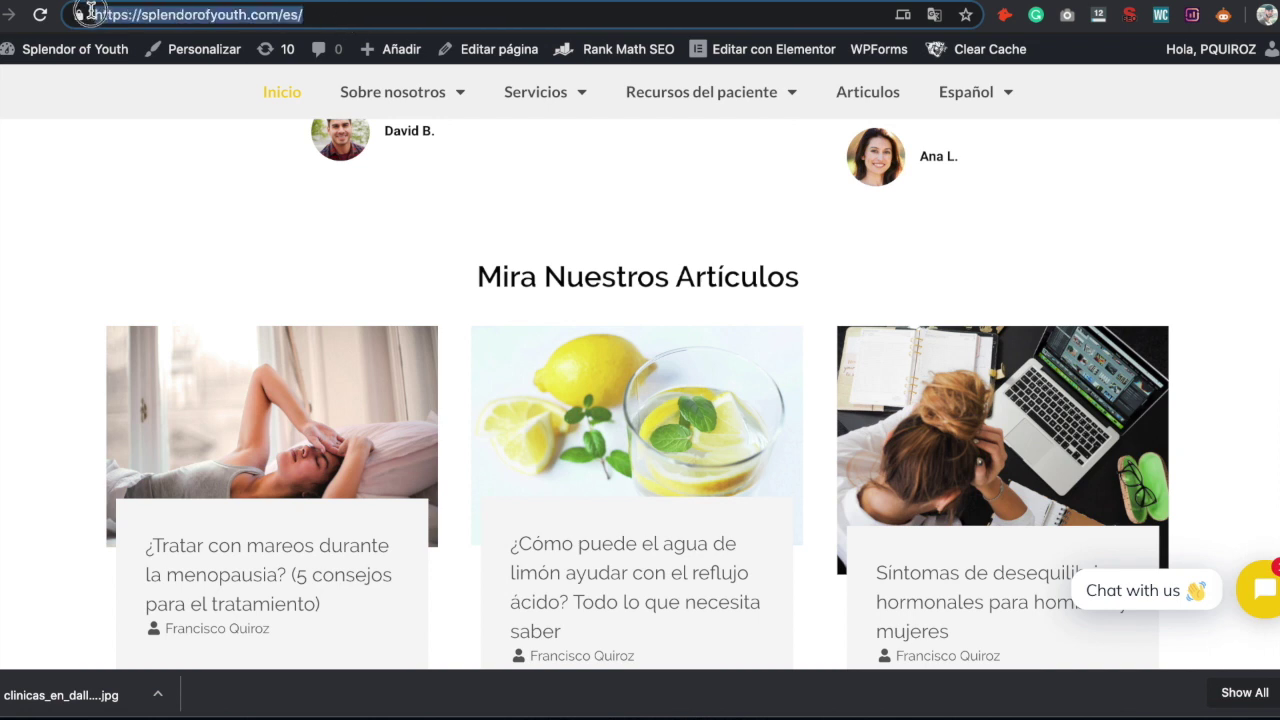
left_click(325, 15)
left_click(280, 14)
double_click(283, 14)
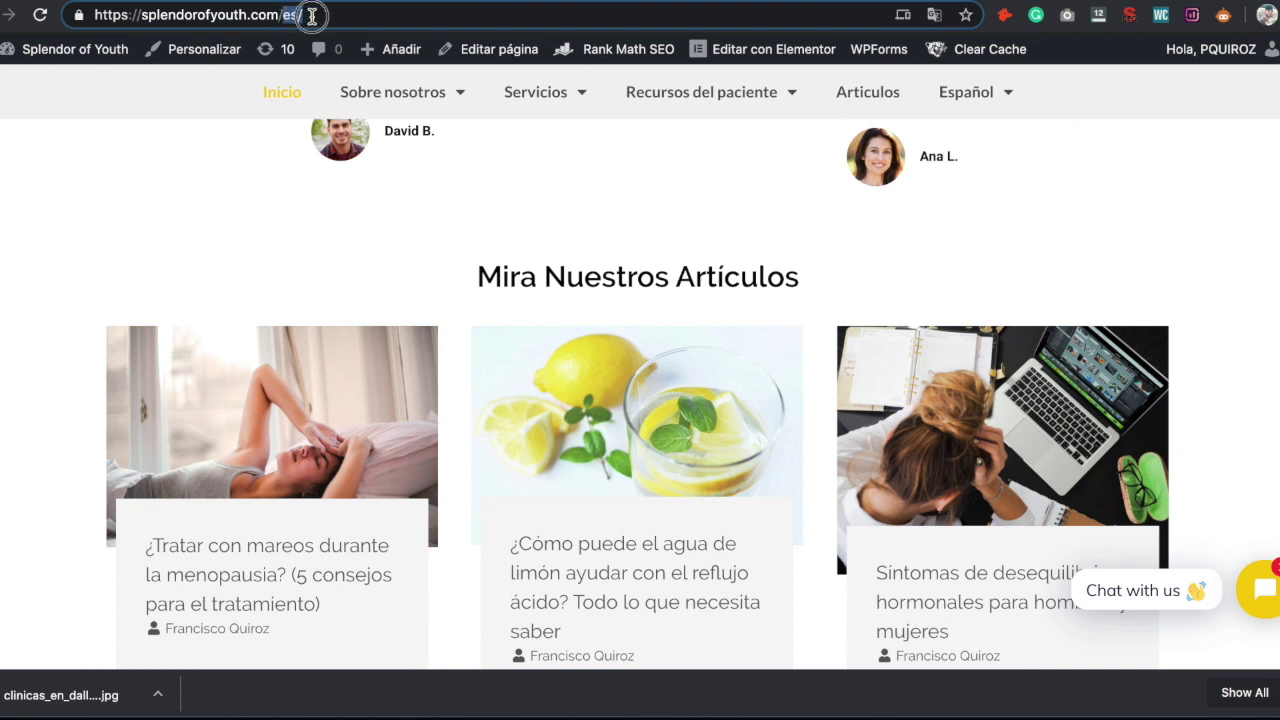
left_click_drag(314, 14, 88, 22)
left_click(325, 15)
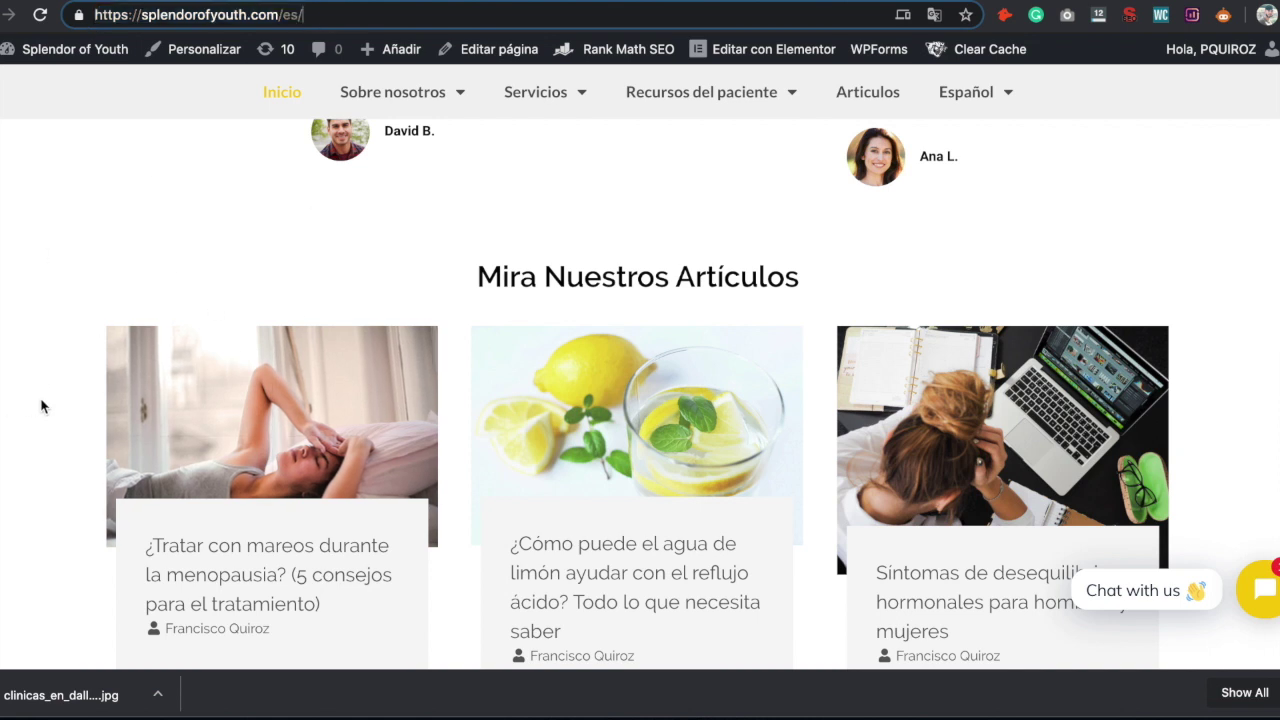
Step: Review the testimonials, articles and treatment text on the Spanish homepage
scroll(41, 405, "up", 3)
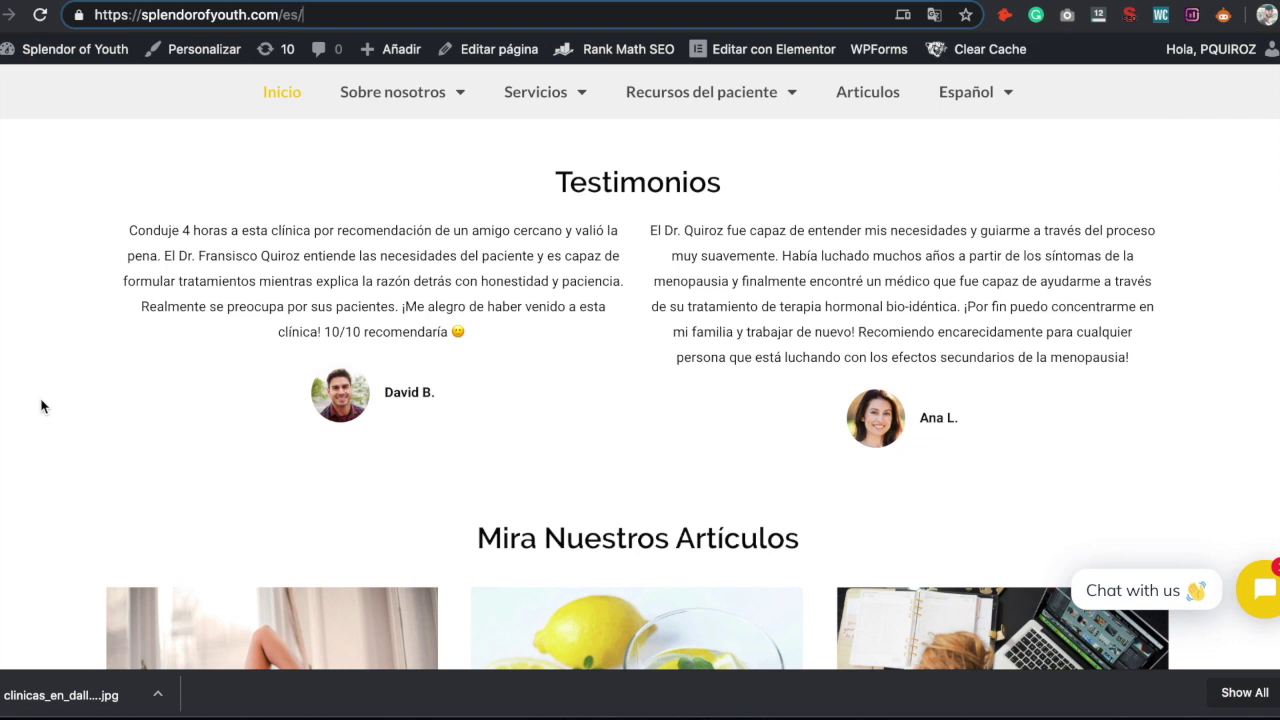
scroll(41, 405, "up", 1)
scroll(41, 405, "down", 5)
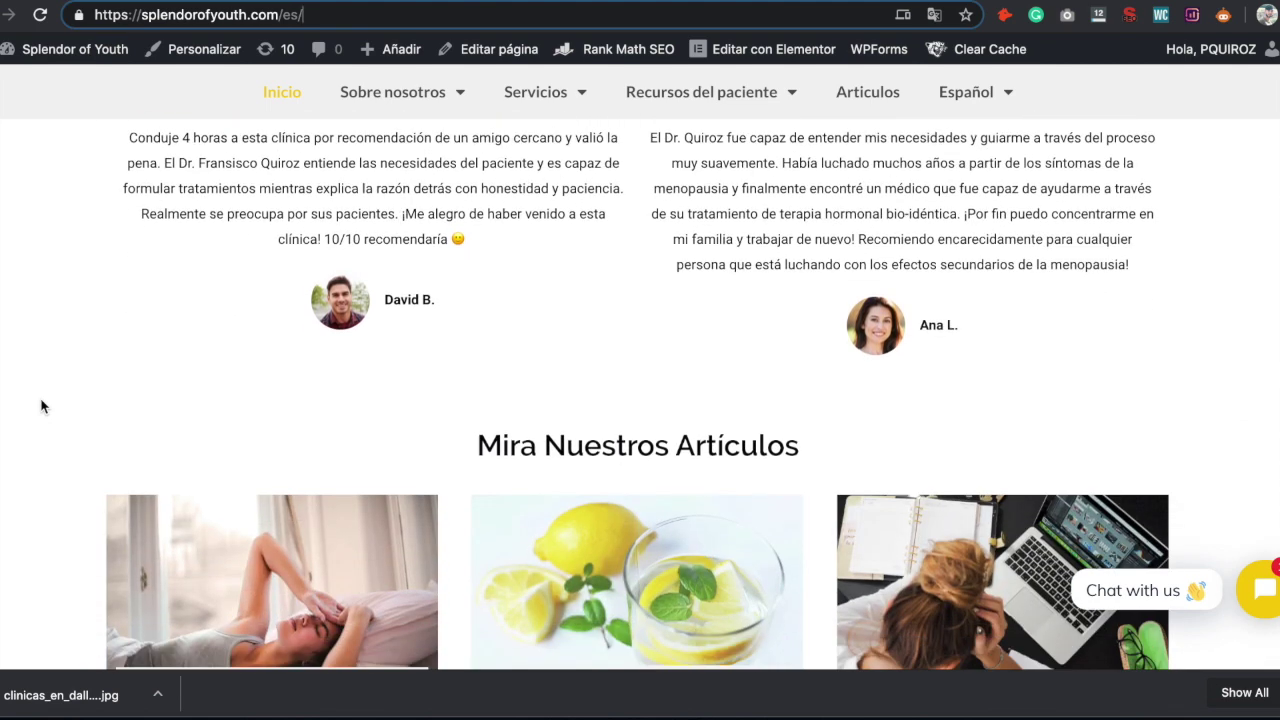
scroll(41, 405, "down", 20)
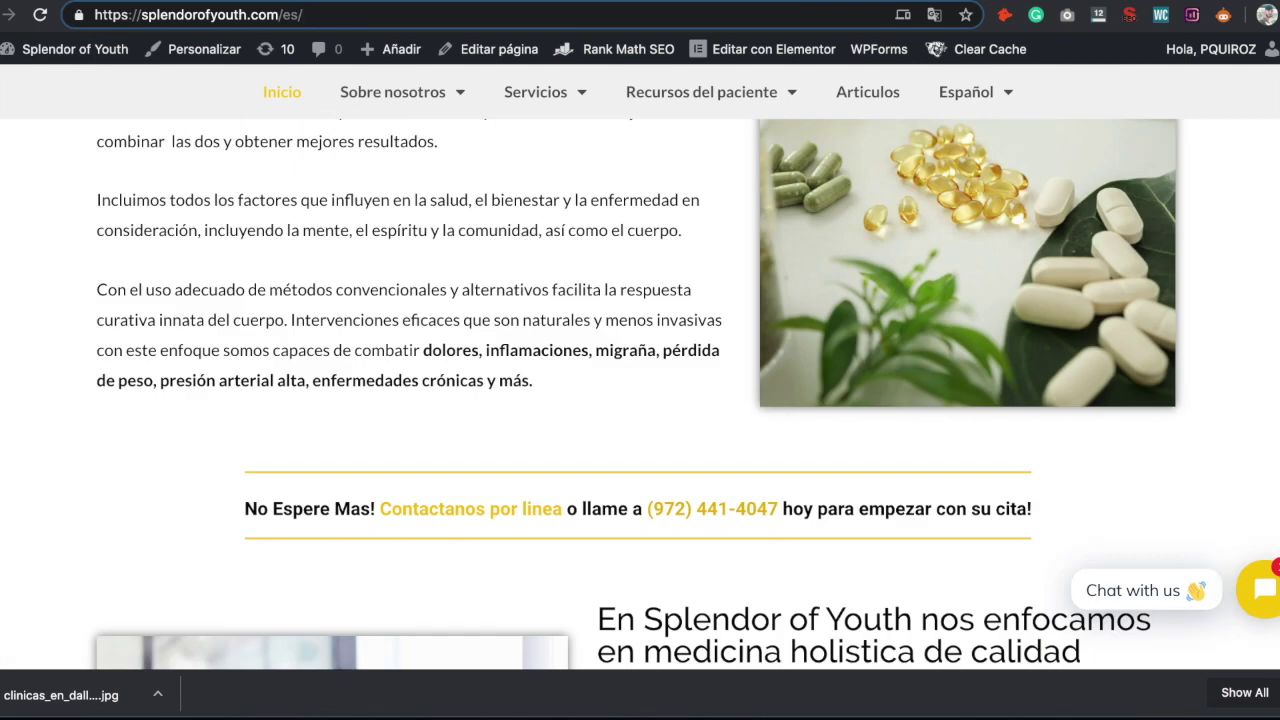
Step: Check the page title in the WordPress editor, and look up "clinica hispana familiar dallas" in the Ahrefs Keywords Explorer
left_click(528, 3)
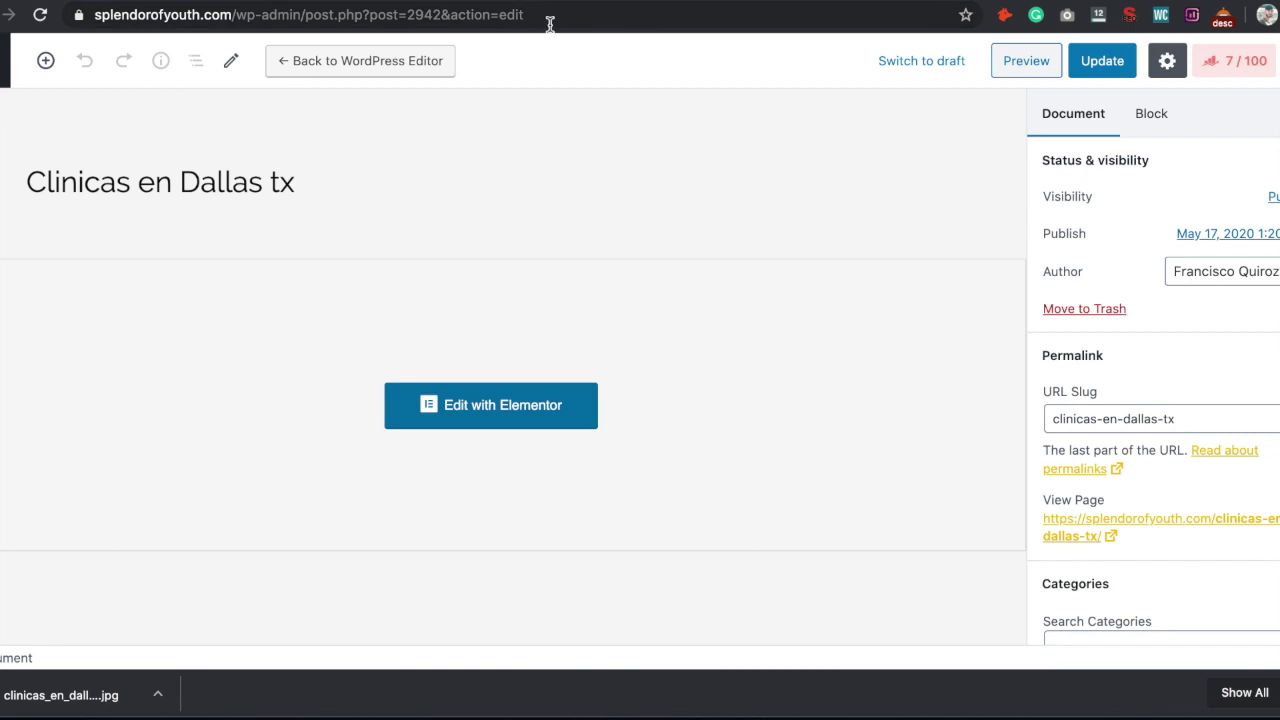
left_click_drag(337, 170, 22, 182)
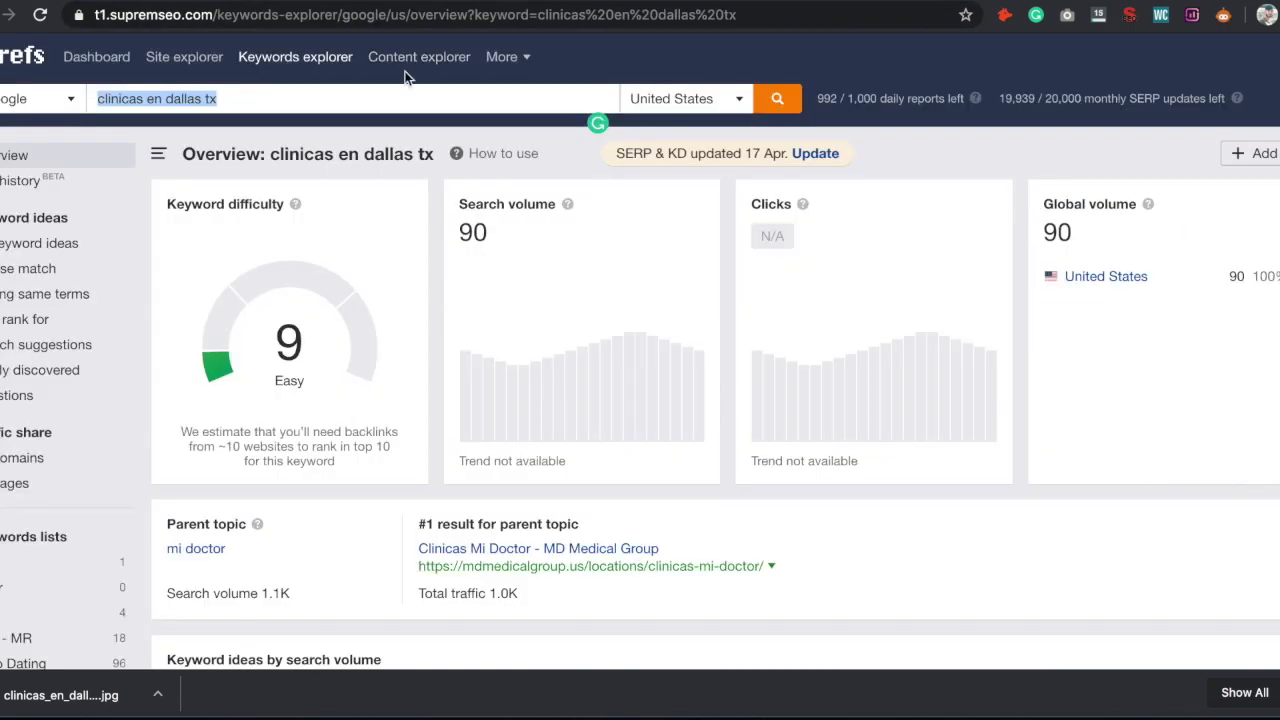
left_click(237, 98)
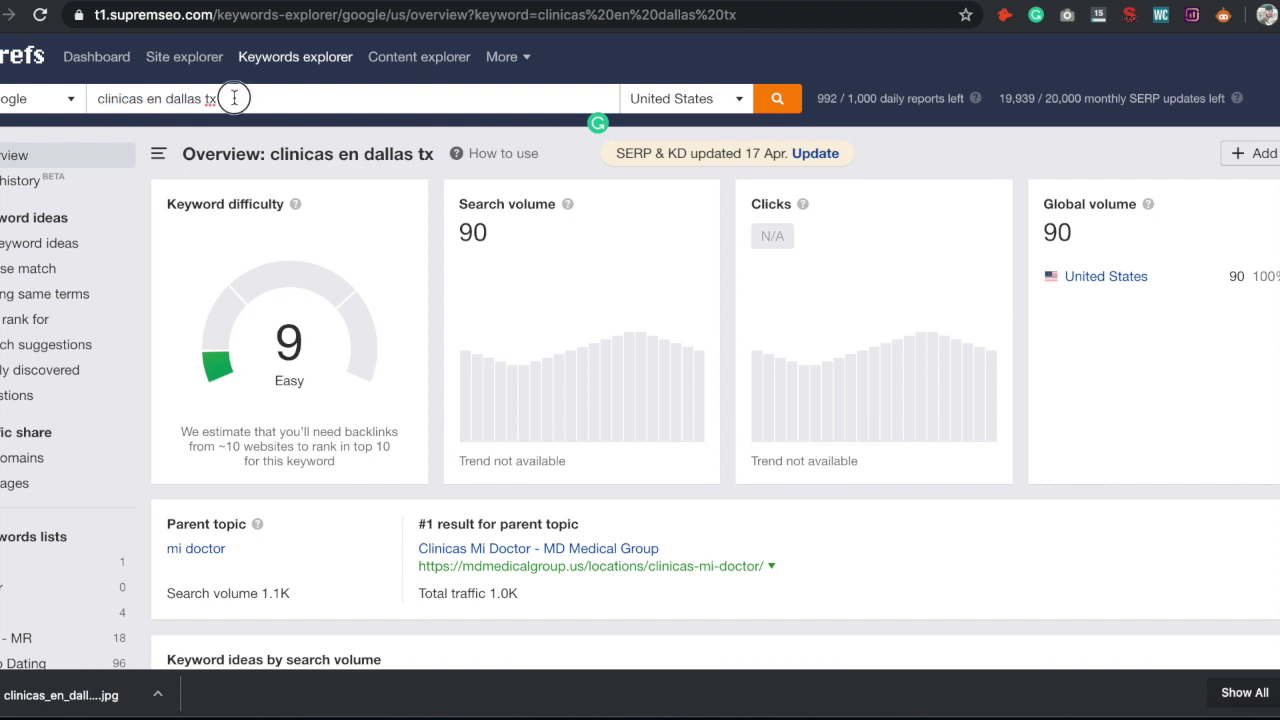
left_click_drag(237, 98, 68, 99)
type("clinica hispana familiar dallas")
key("Return")
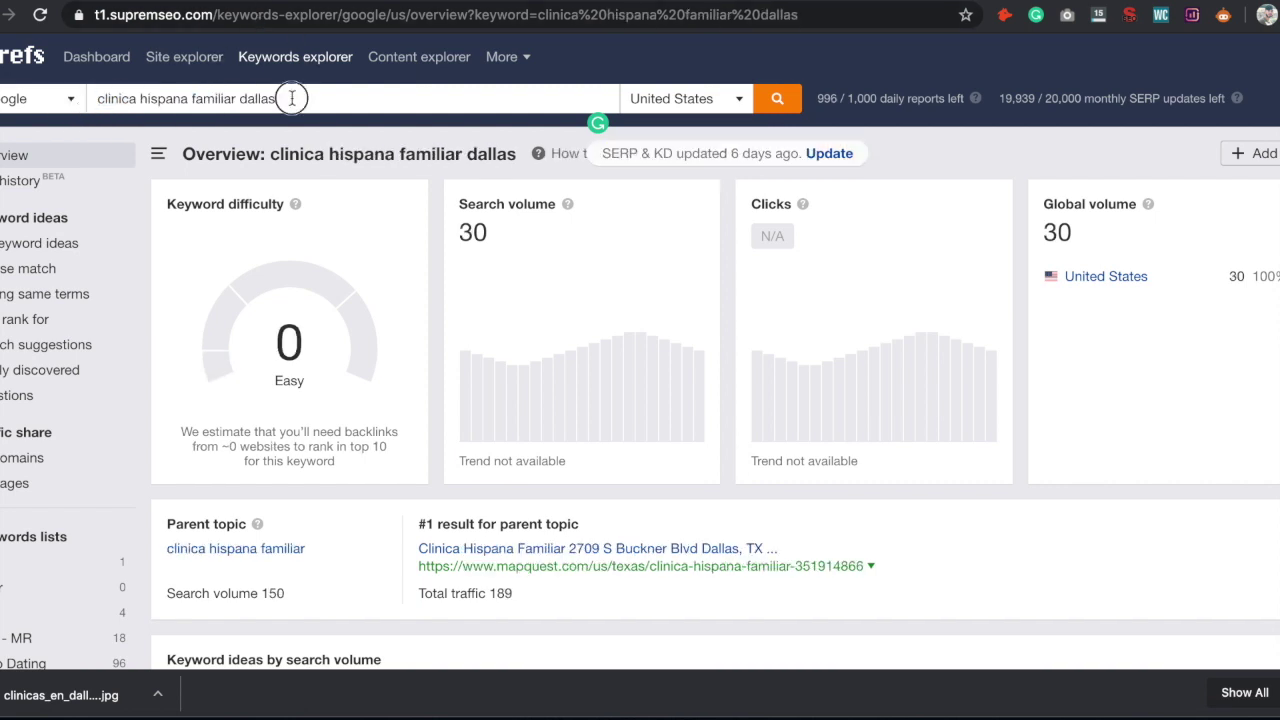
left_click_drag(292, 98, 103, 96)
left_click(324, 101)
Step: Copy the keyword "Clinica hispana familiar en dallas" from the Google Docs draft and search Google for it
key("ctrl+Tab")
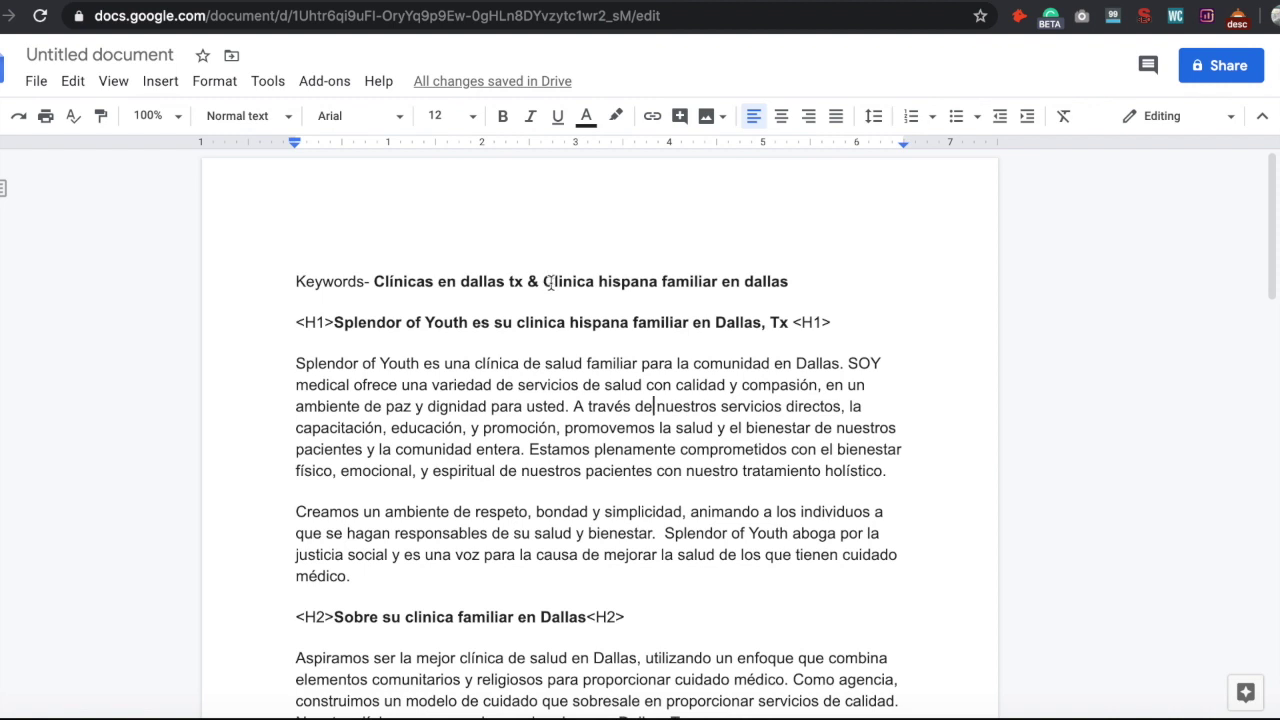
left_click_drag(549, 283, 788, 280)
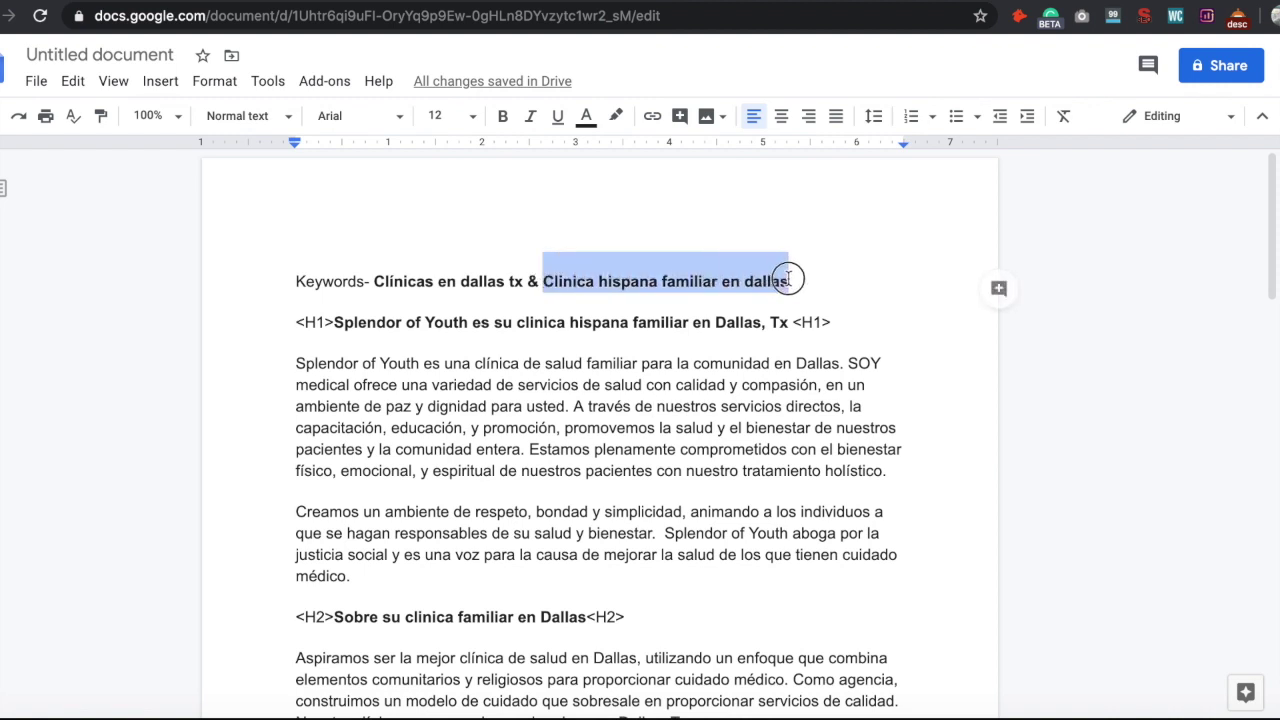
right_click(757, 287)
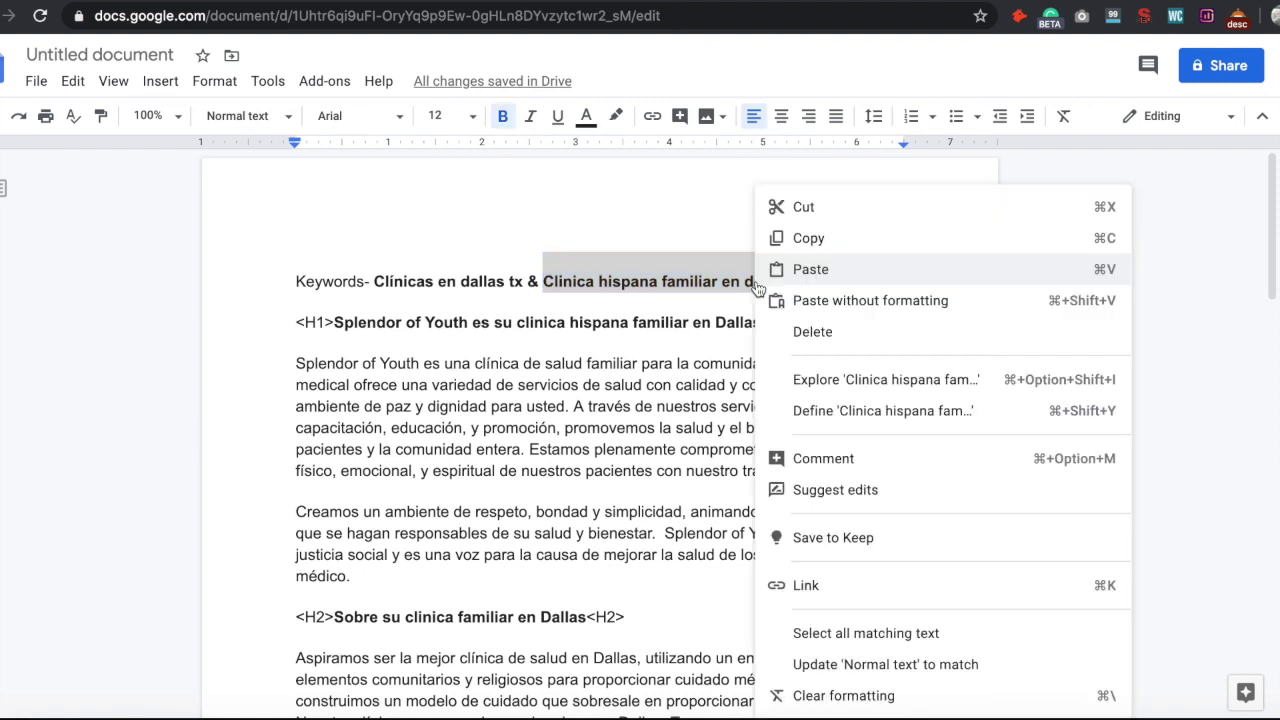
left_click(808, 240)
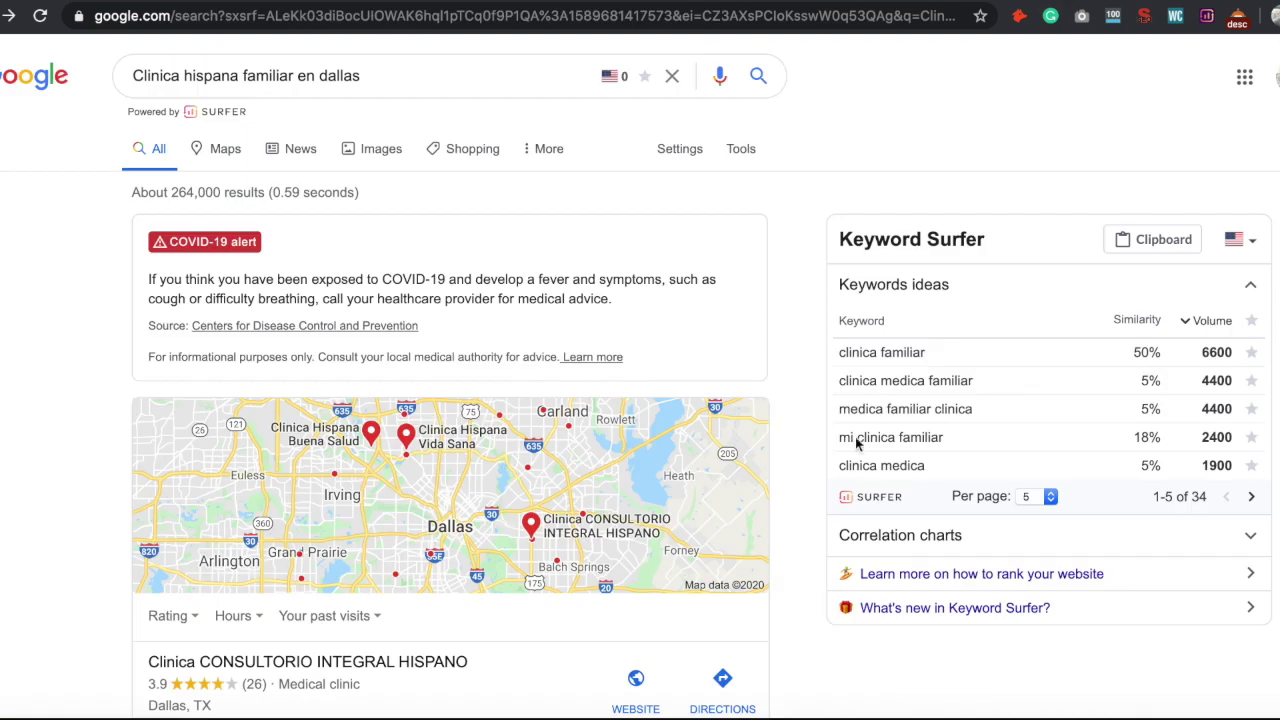
left_click(457, 66)
left_click(758, 76)
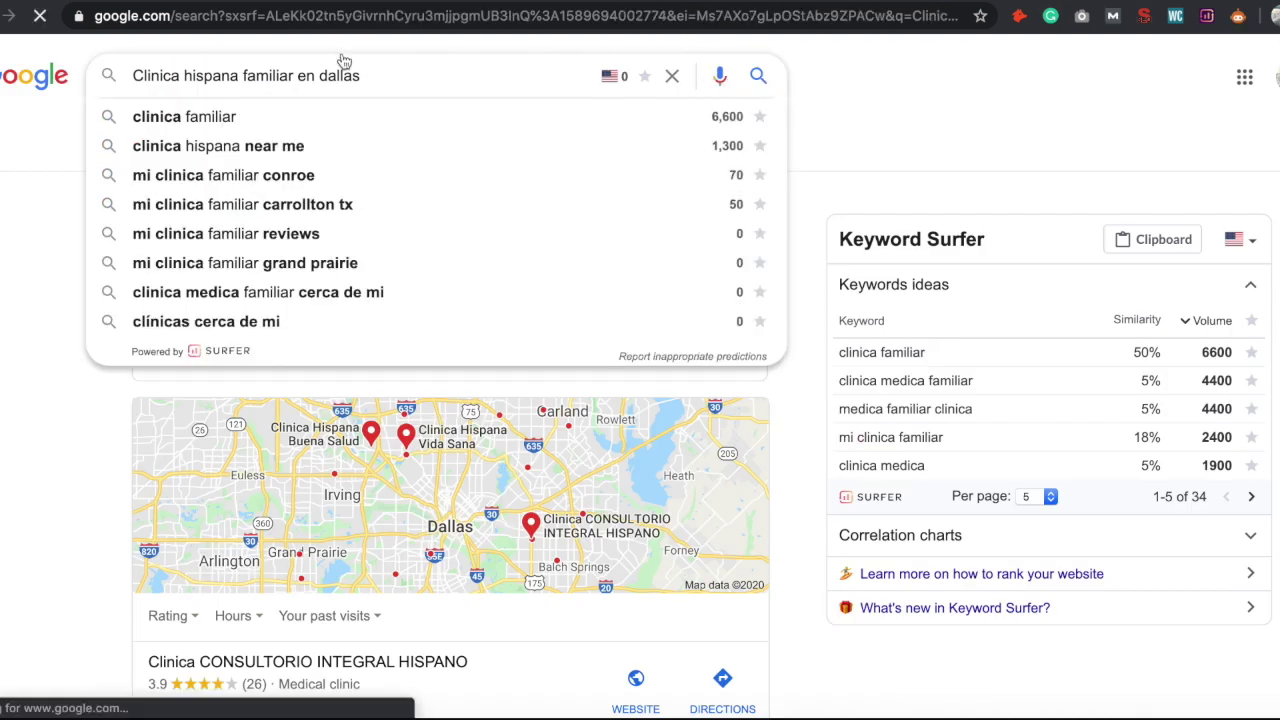
Step: Look over the Clinica Hispana Buena Salud website from the Google results and return to the results
scroll(110, 351, "down", 3)
scroll(110, 351, "down", 6)
scroll(110, 351, "up", 1)
scroll(110, 351, "down", 1)
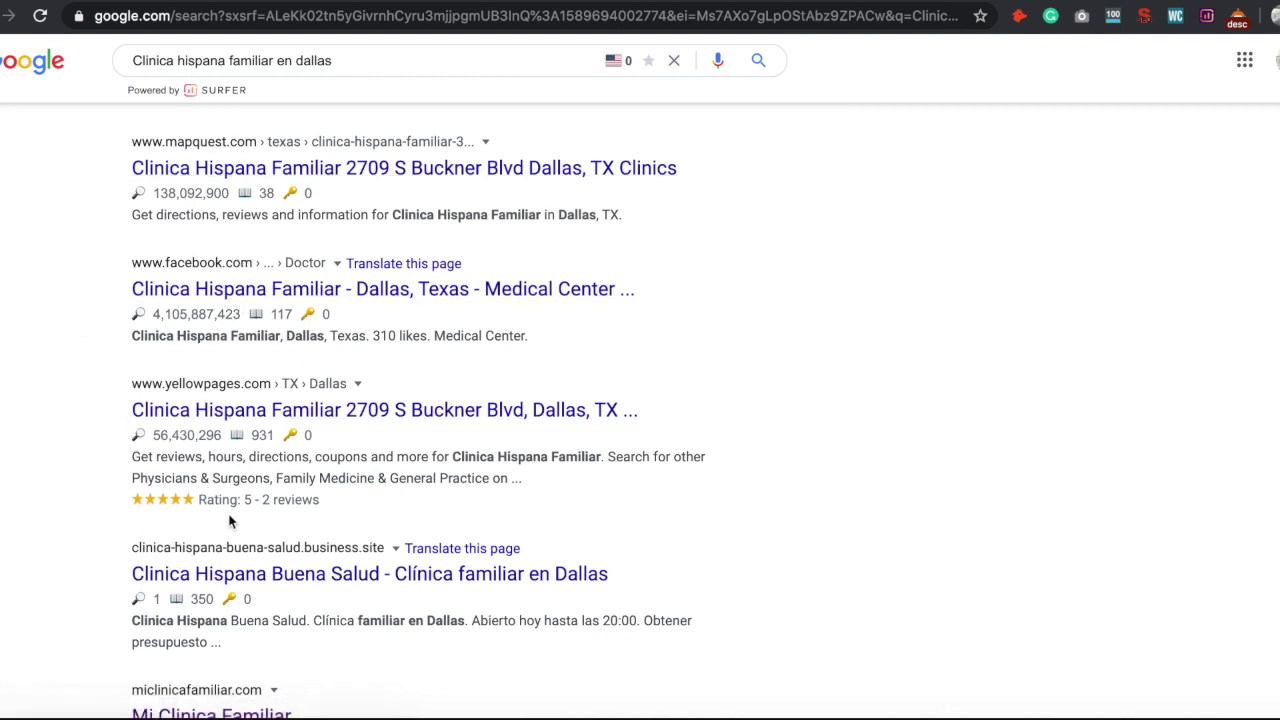
scroll(229, 520, "down", 3)
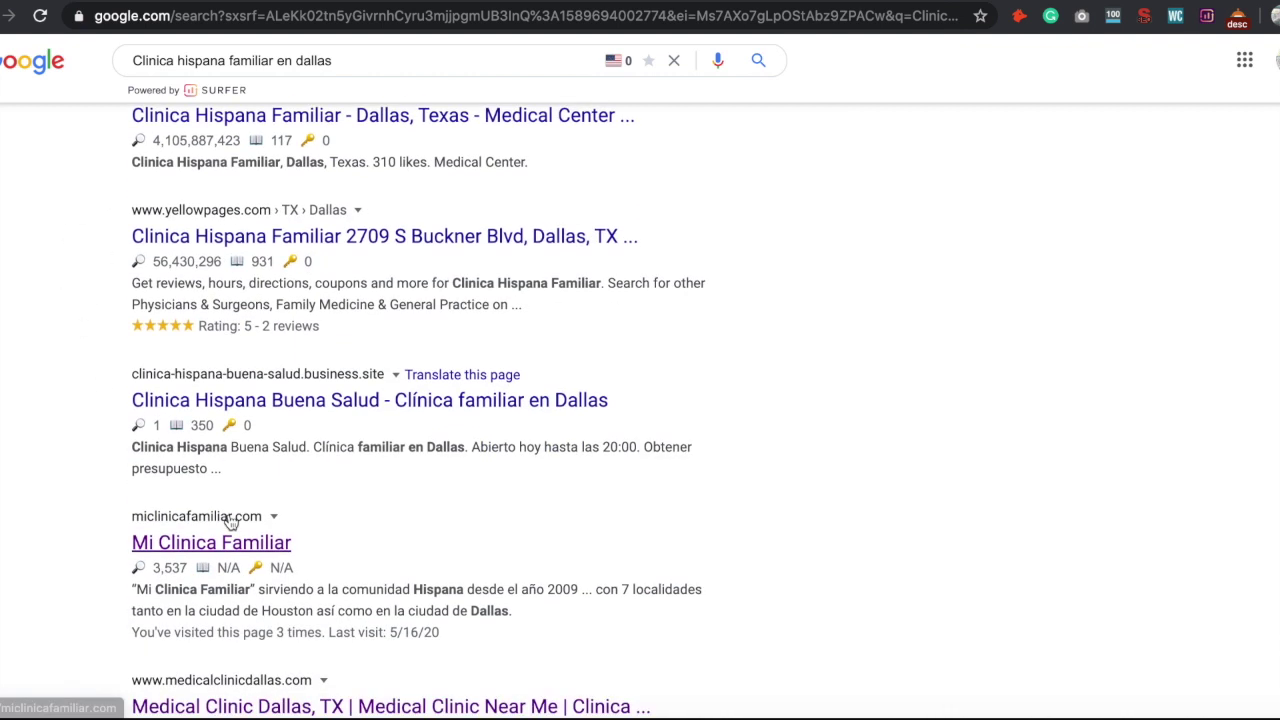
left_click(283, 401)
scroll(282, 406, "down", 5)
scroll(283, 407, "up", 6)
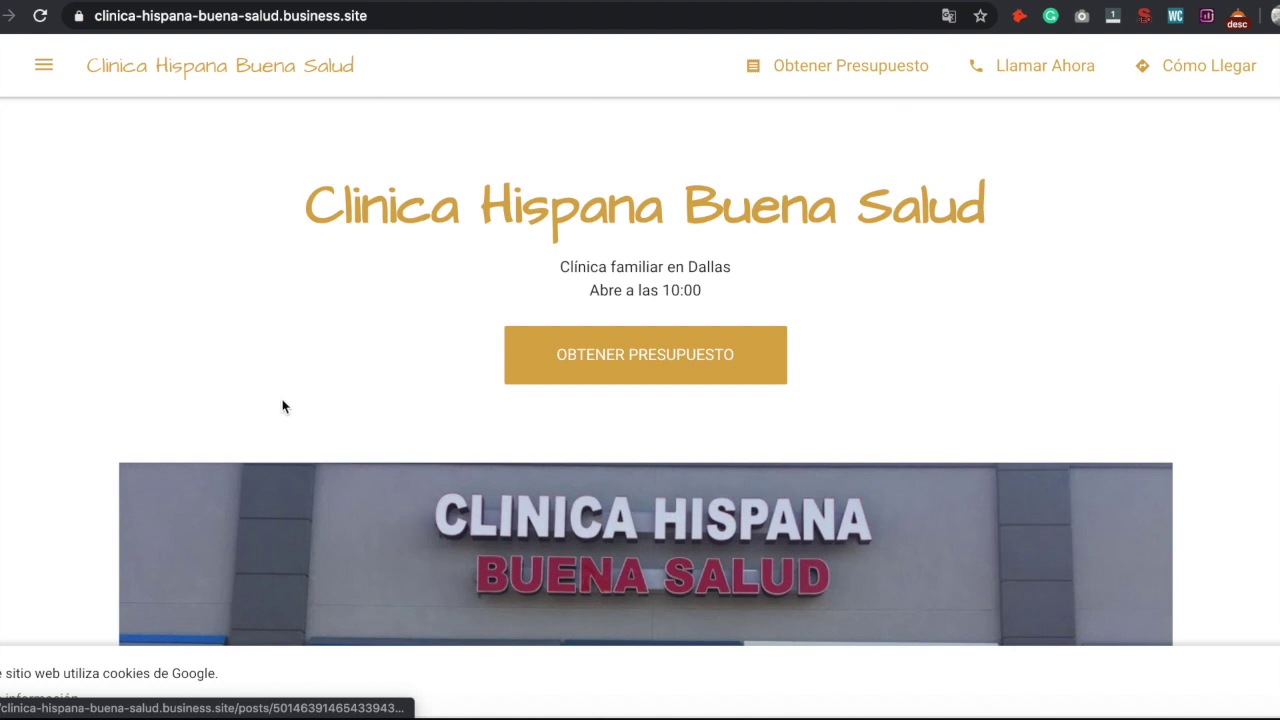
left_click(8, 15)
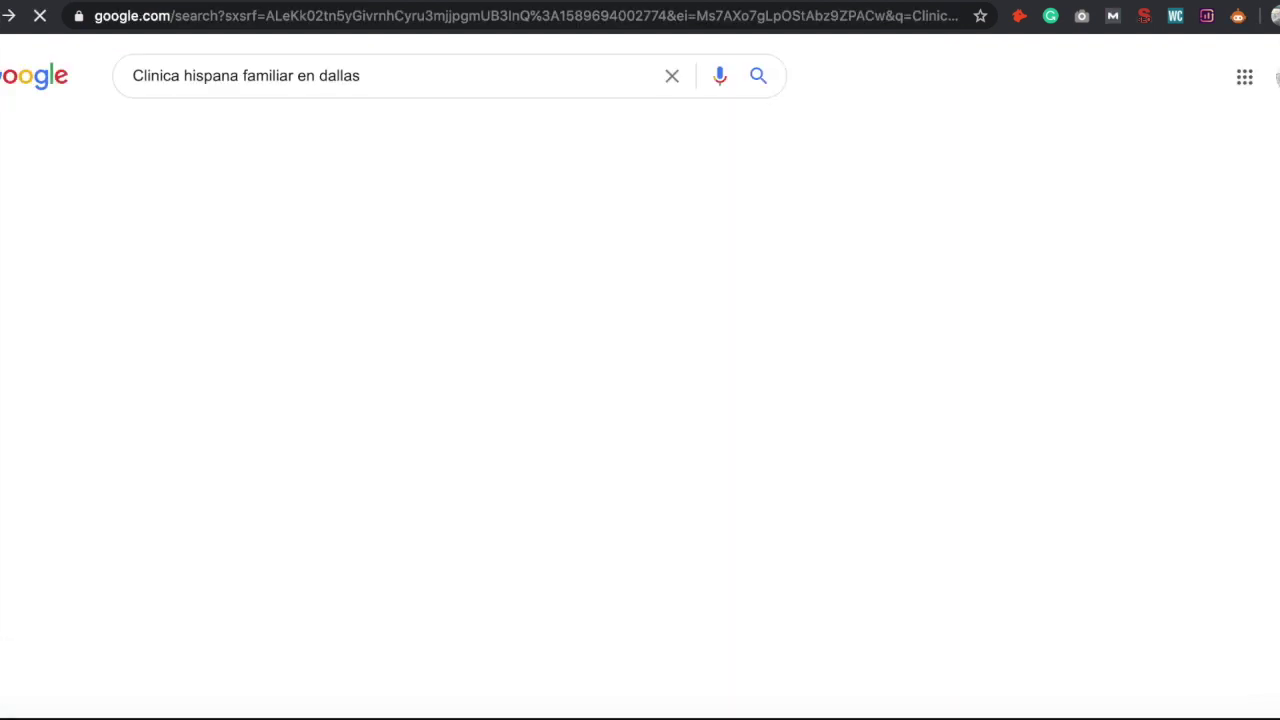
Step: Examine the competing organic listings and their domain metrics for "Clinica hispana familiar en dallas"
scroll(77, 445, "down", 3)
scroll(77, 445, "down", 4)
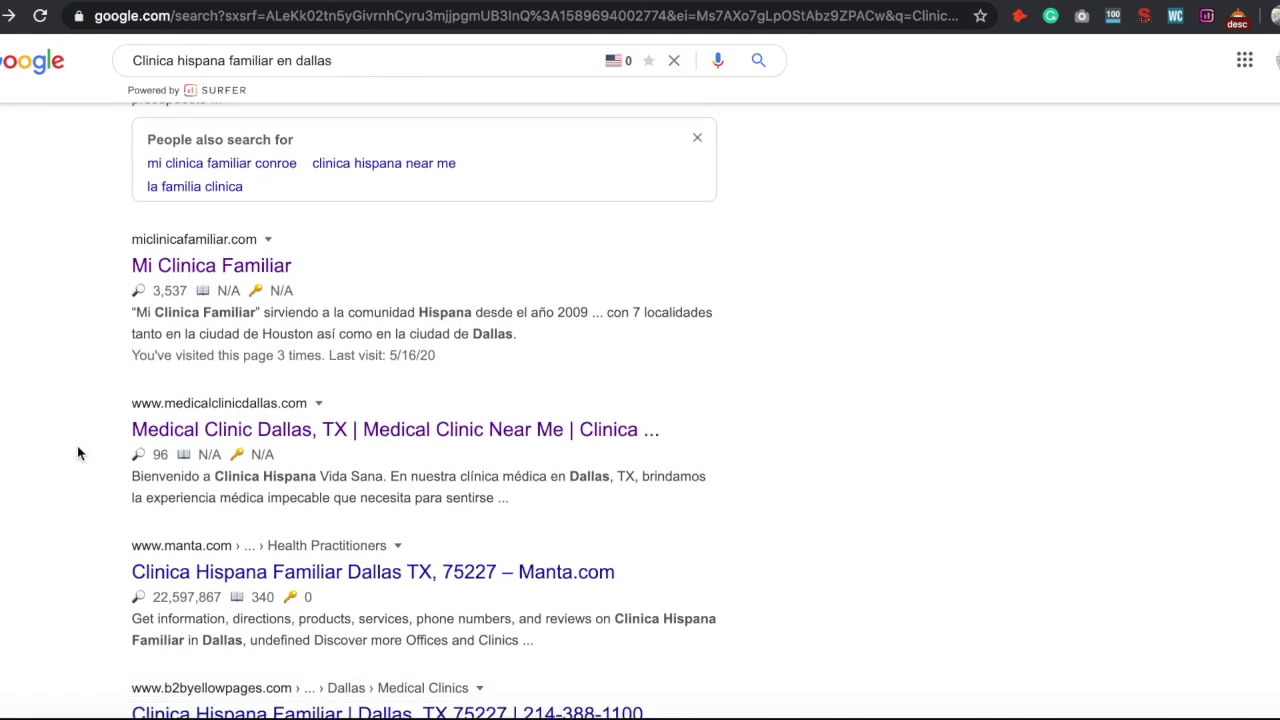
scroll(172, 368, "down", 2)
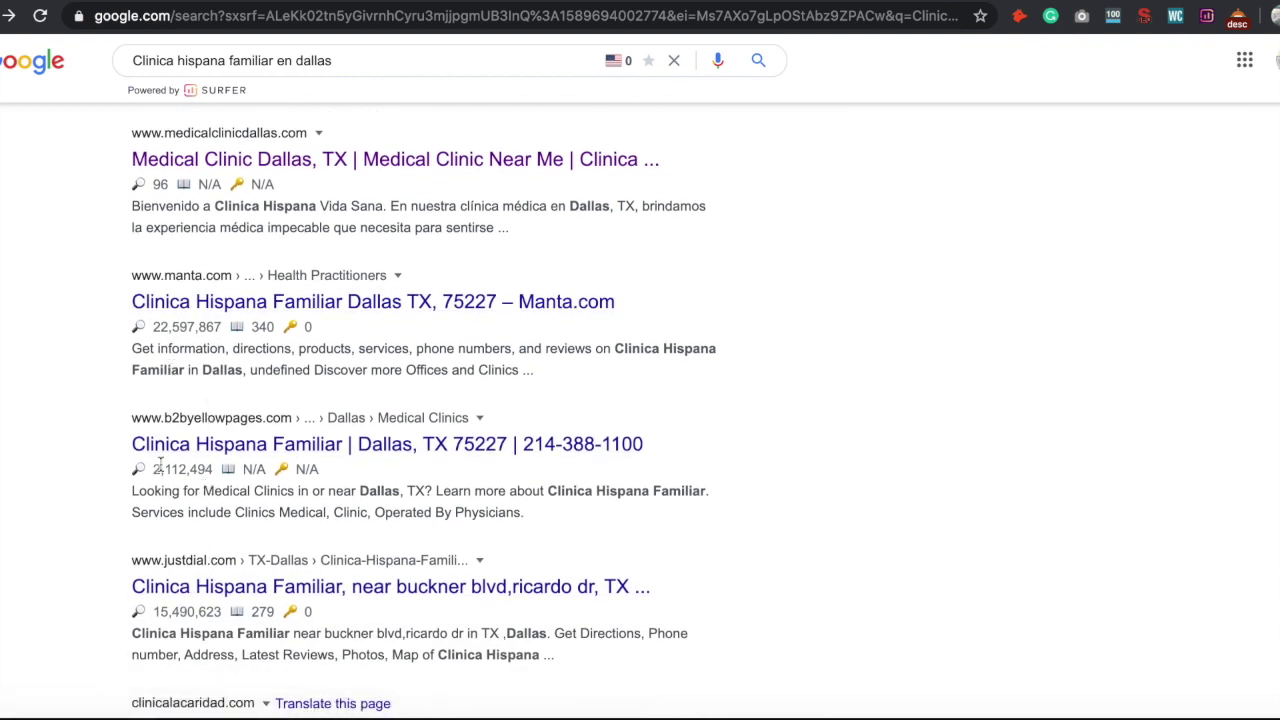
scroll(113, 479, "up", 3)
scroll(113, 479, "up", 6)
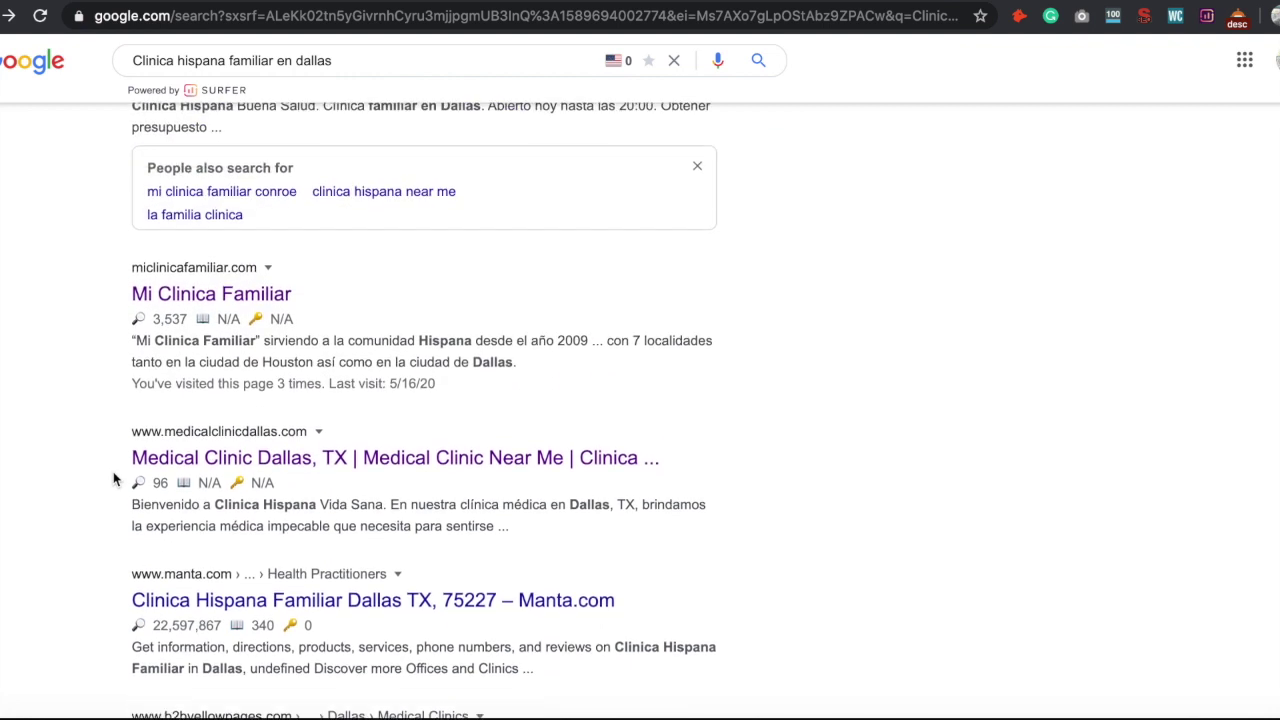
scroll(113, 479, "up", 3)
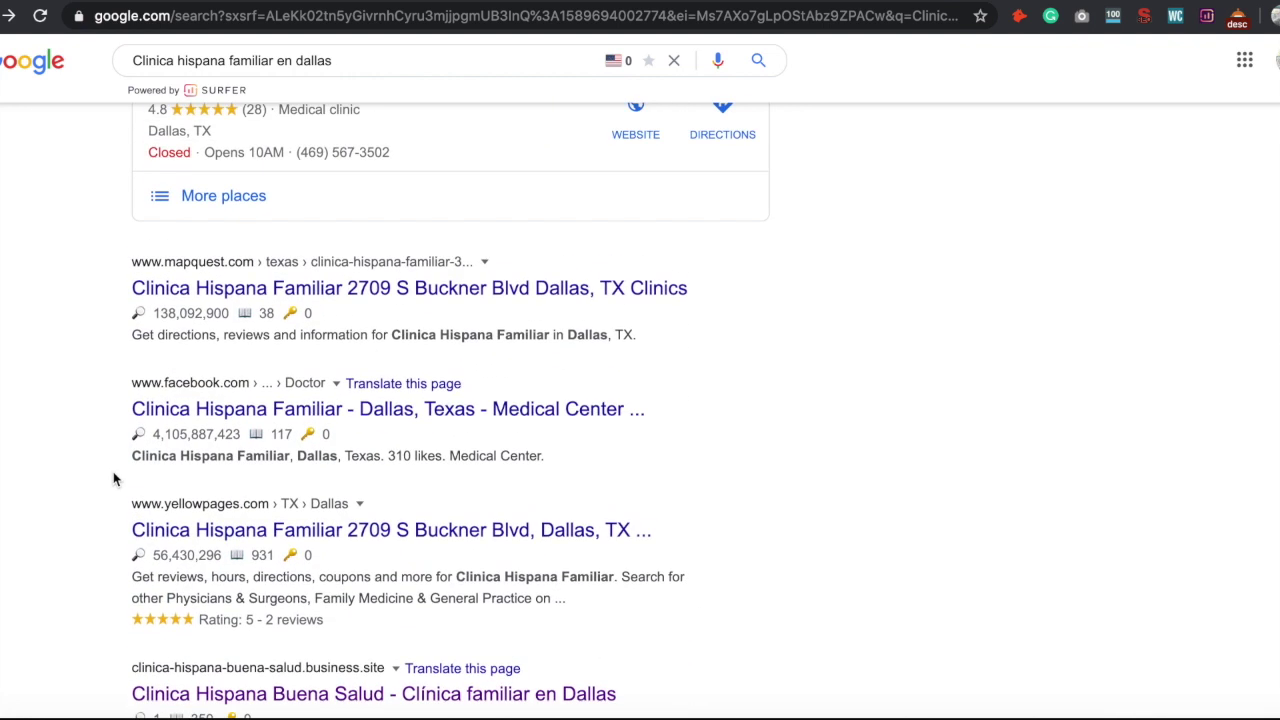
scroll(113, 479, "down", 3)
scroll(113, 479, "up", 1)
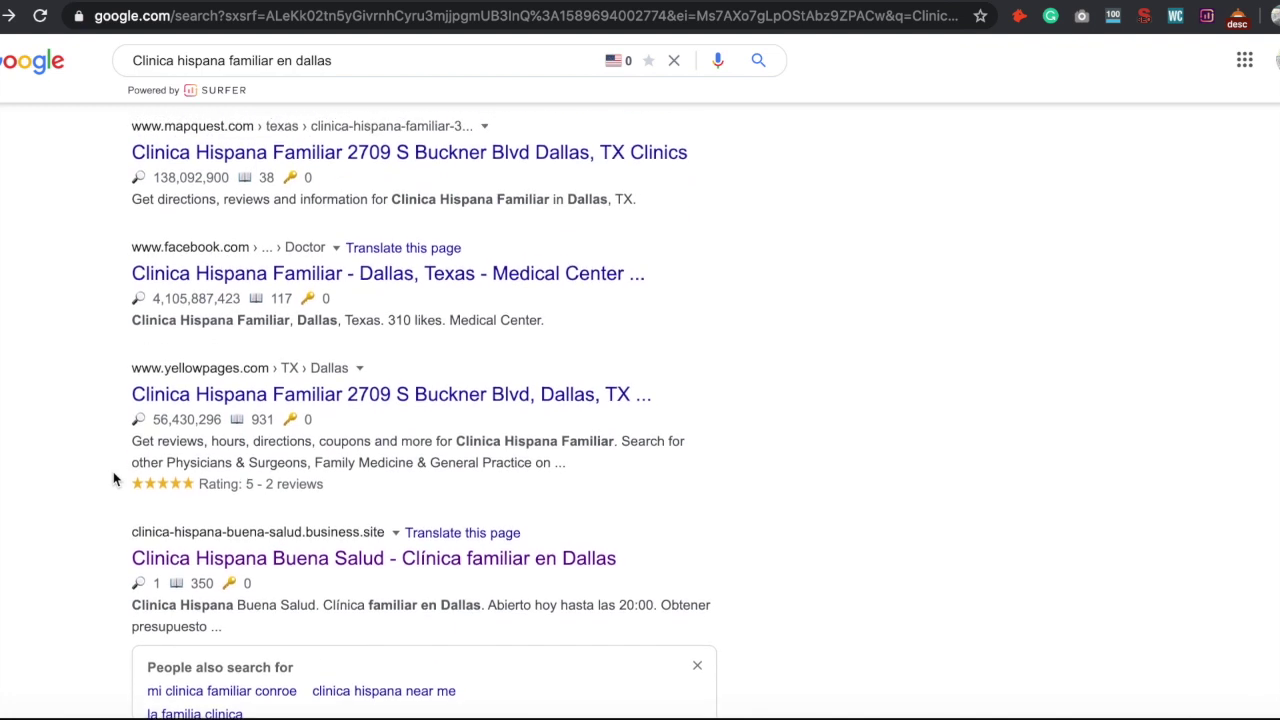
scroll(113, 479, "down", 4)
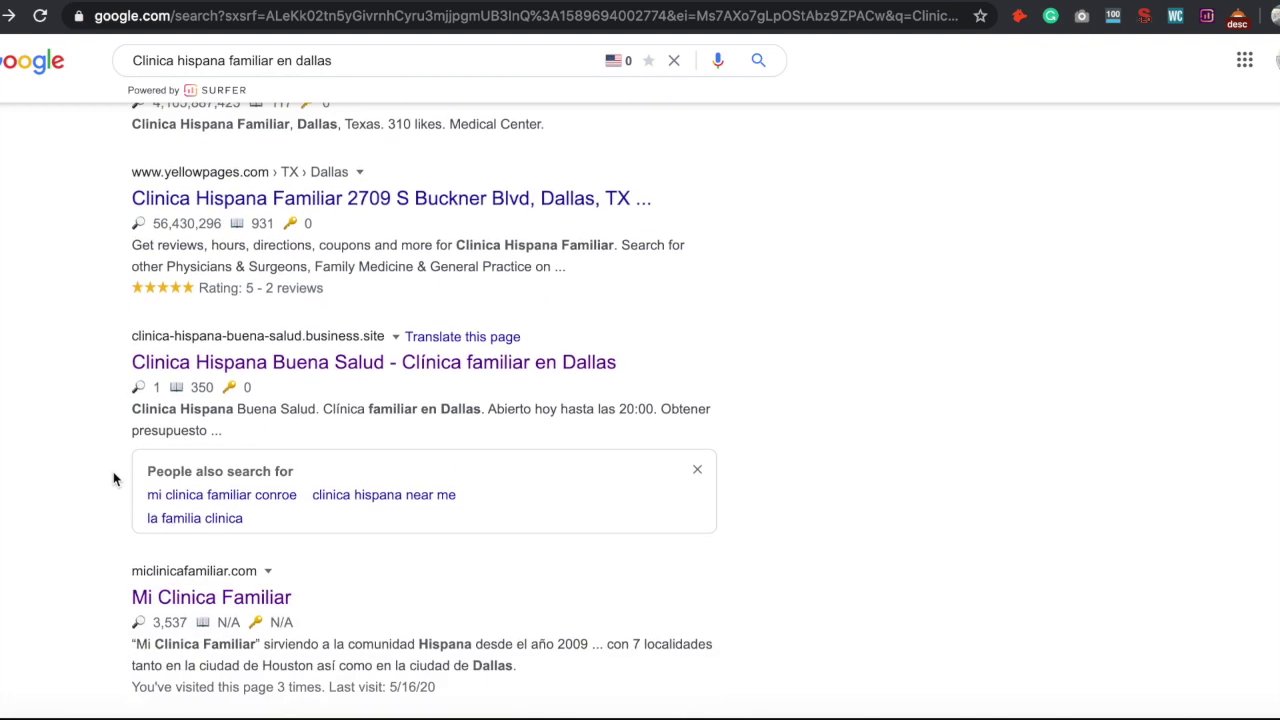
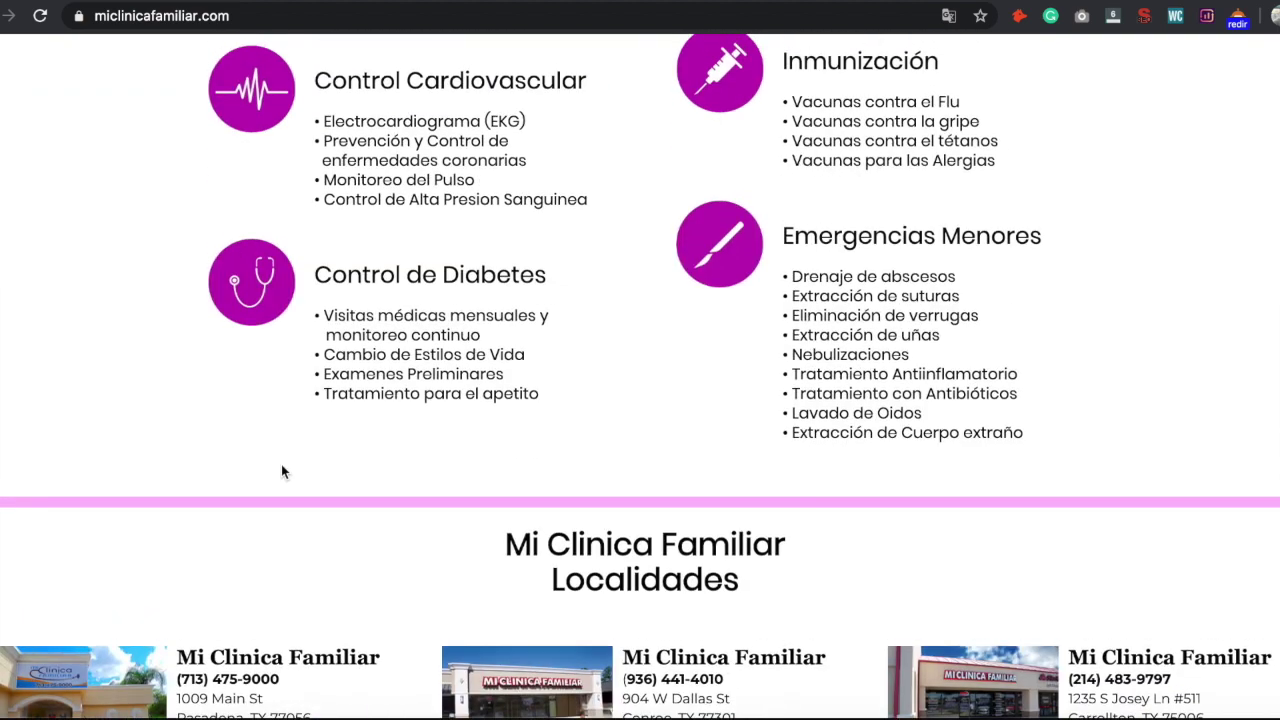
Step: Look over the services and mission sections on the Mi Clinica Familiar website
scroll(141, 366, "up", 10)
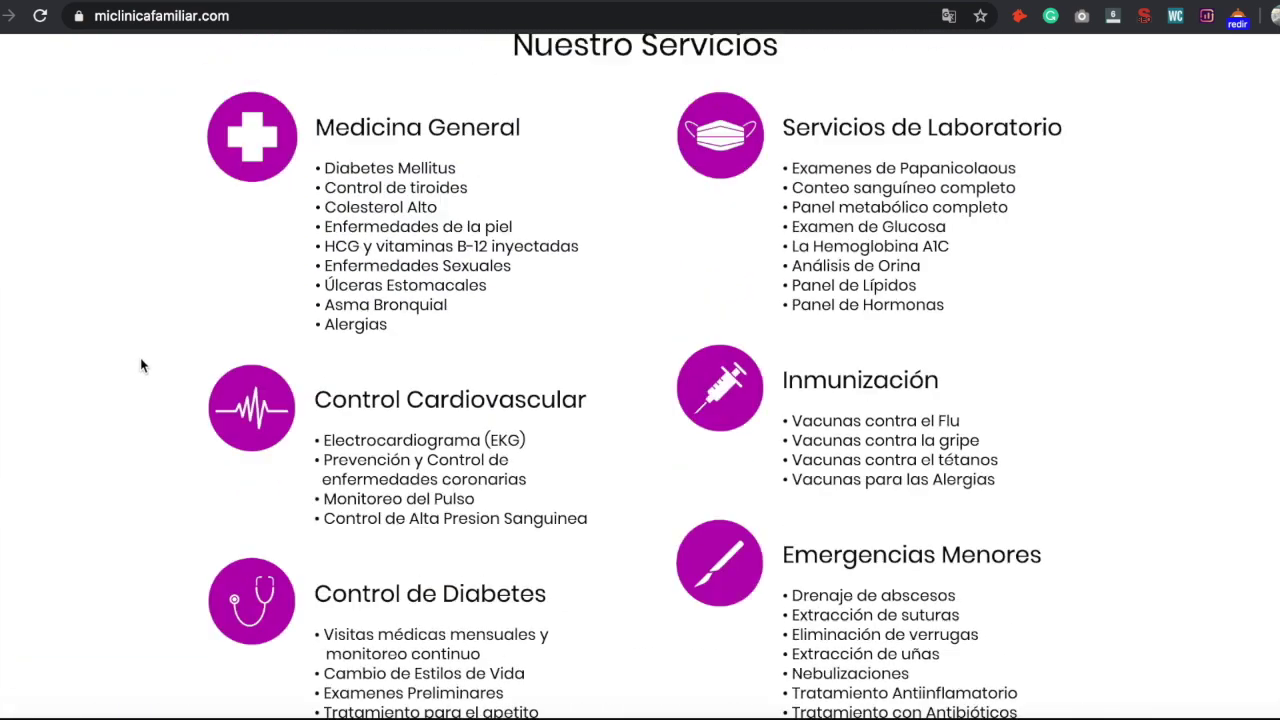
scroll(141, 366, "down", 5)
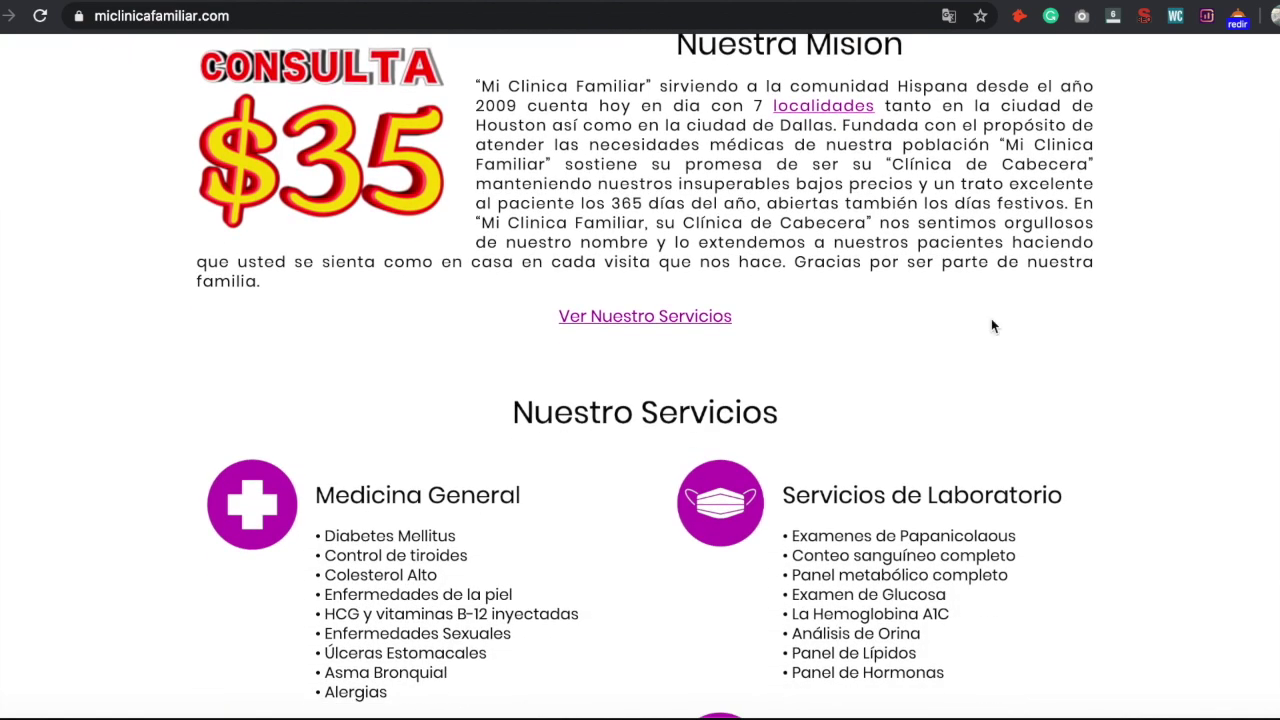
scroll(748, 264, "down", 6)
scroll(748, 264, "up", 7)
scroll(748, 264, "up", 6)
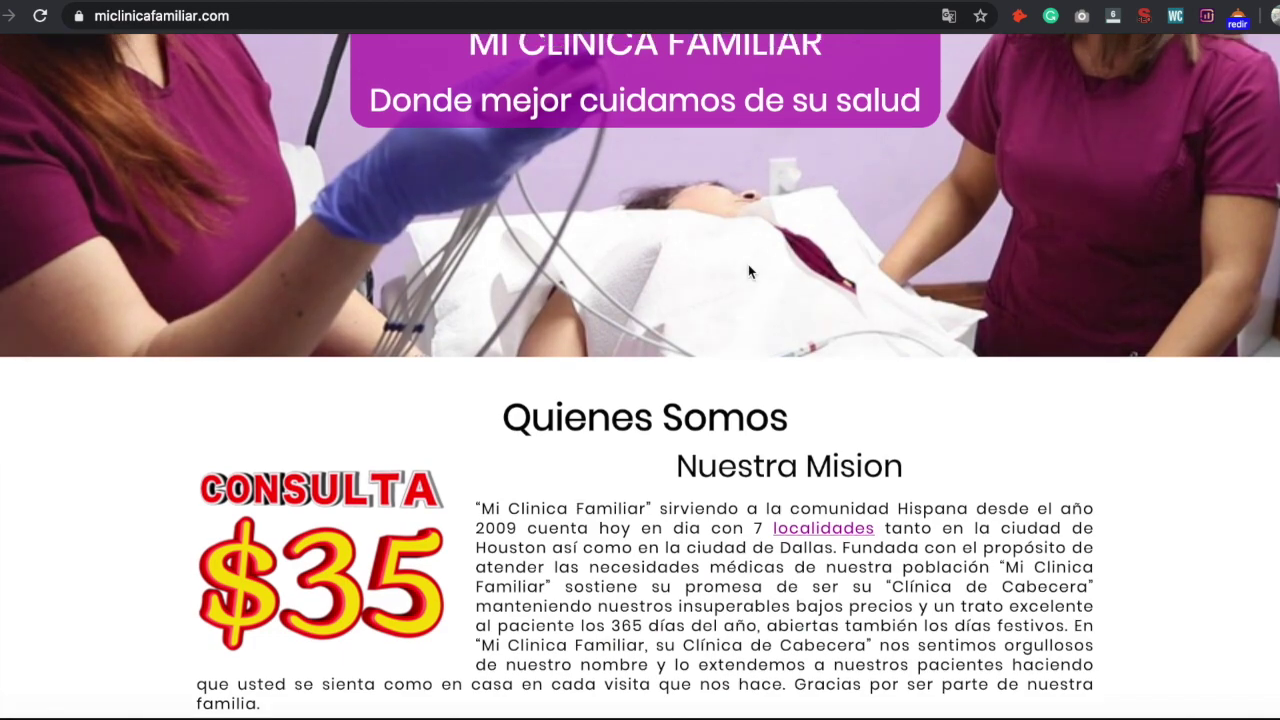
scroll(748, 264, "down", 4)
scroll(748, 264, "down", 2)
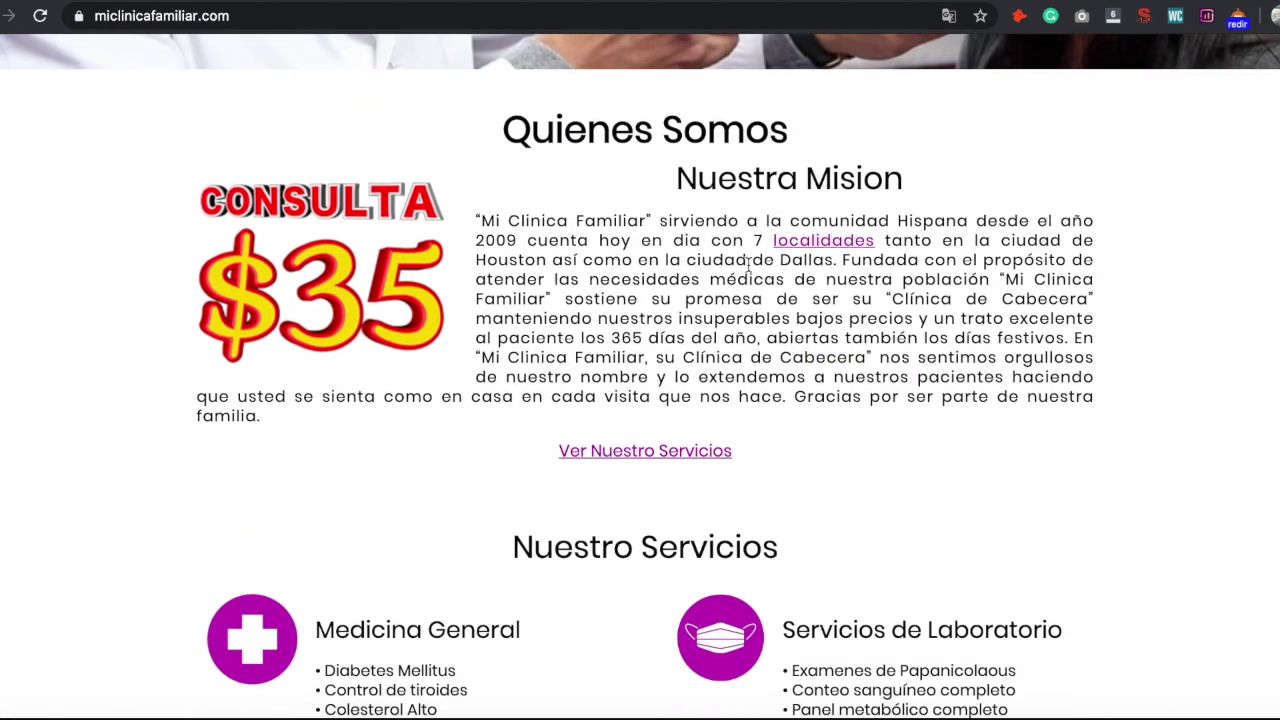
Step: Examine the "Quienes Somos", "Nuestra Mision" and "Nuestro Servicios" headings for target keywords, and return to the Google results
left_click_drag(500, 129, 791, 129)
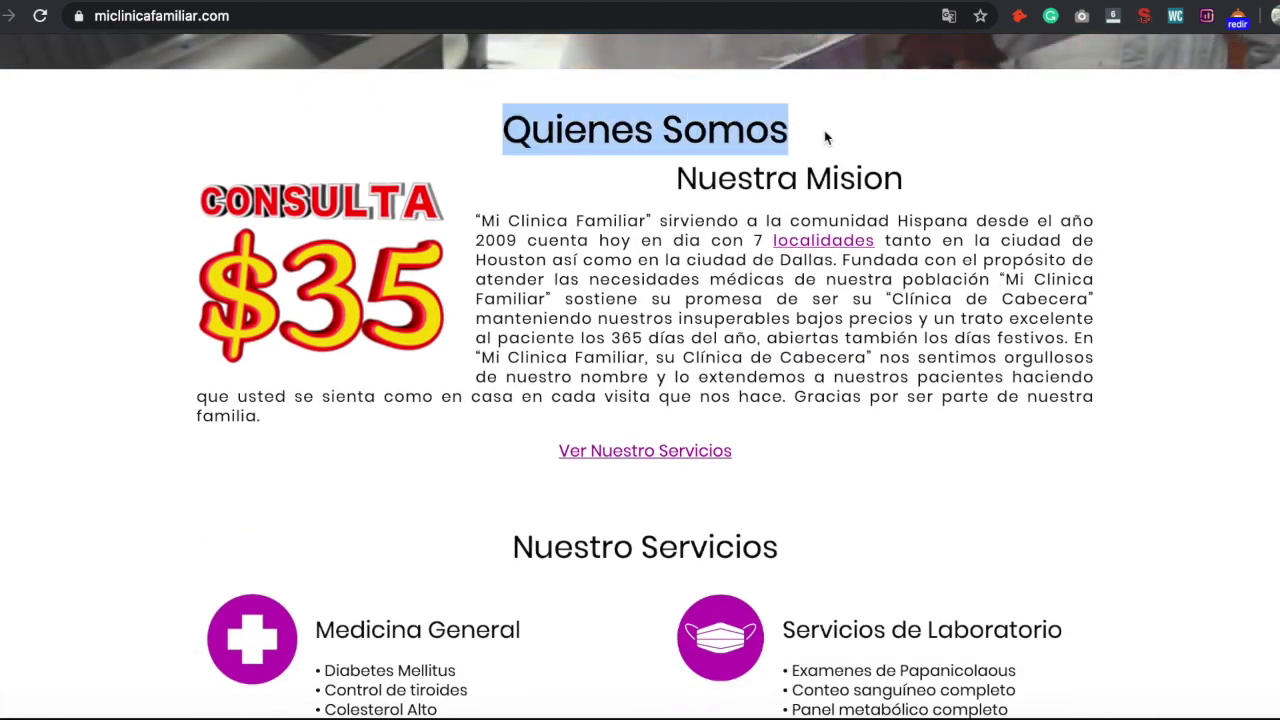
left_click_drag(692, 178, 913, 183)
mouse_move(514, 548)
left_mouse_down()
mouse_move(811, 549)
mouse_move(503, 549)
left_mouse_up()
left_click(782, 558)
left_click(523, 131)
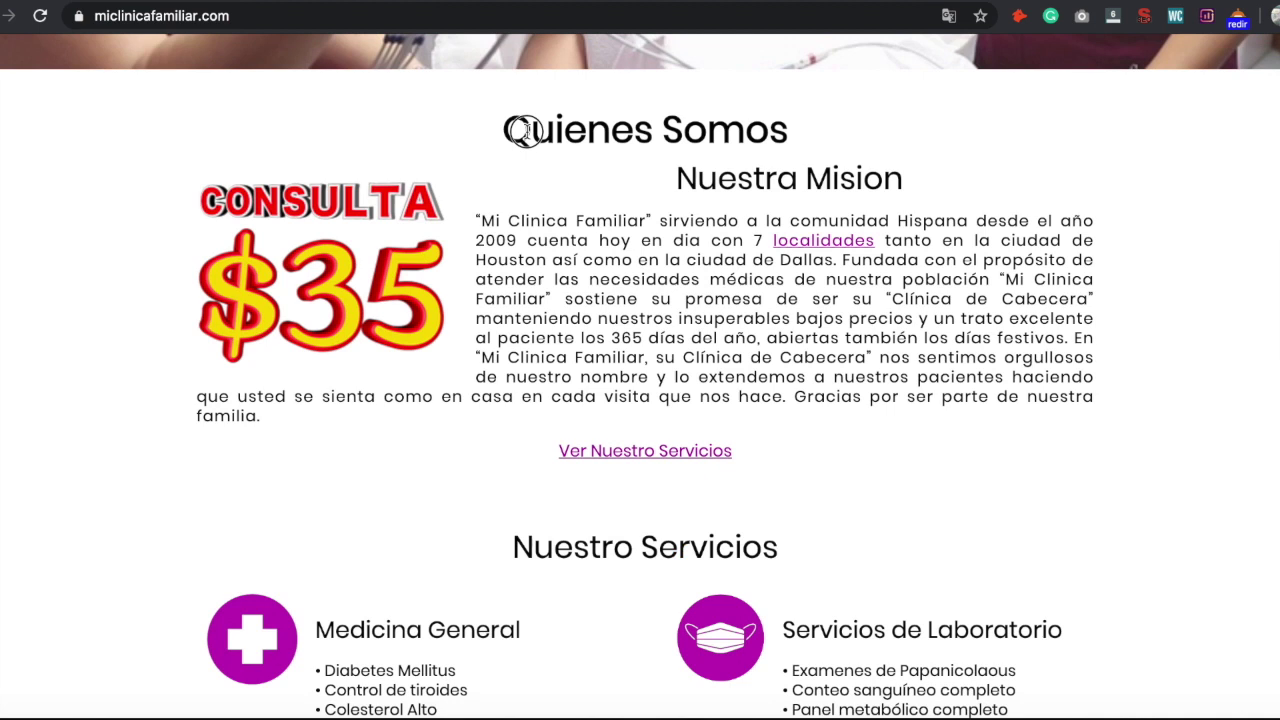
left_click_drag(500, 129, 806, 129)
left_click(783, 126)
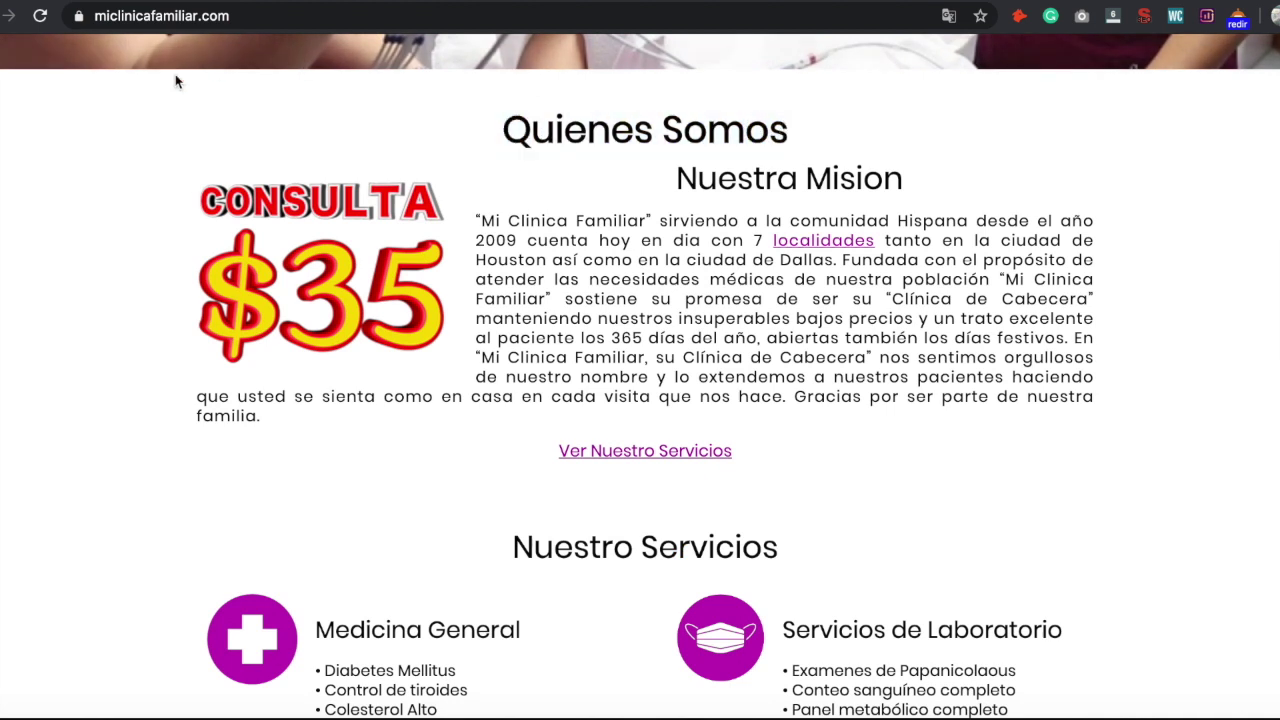
key("alt+Left")
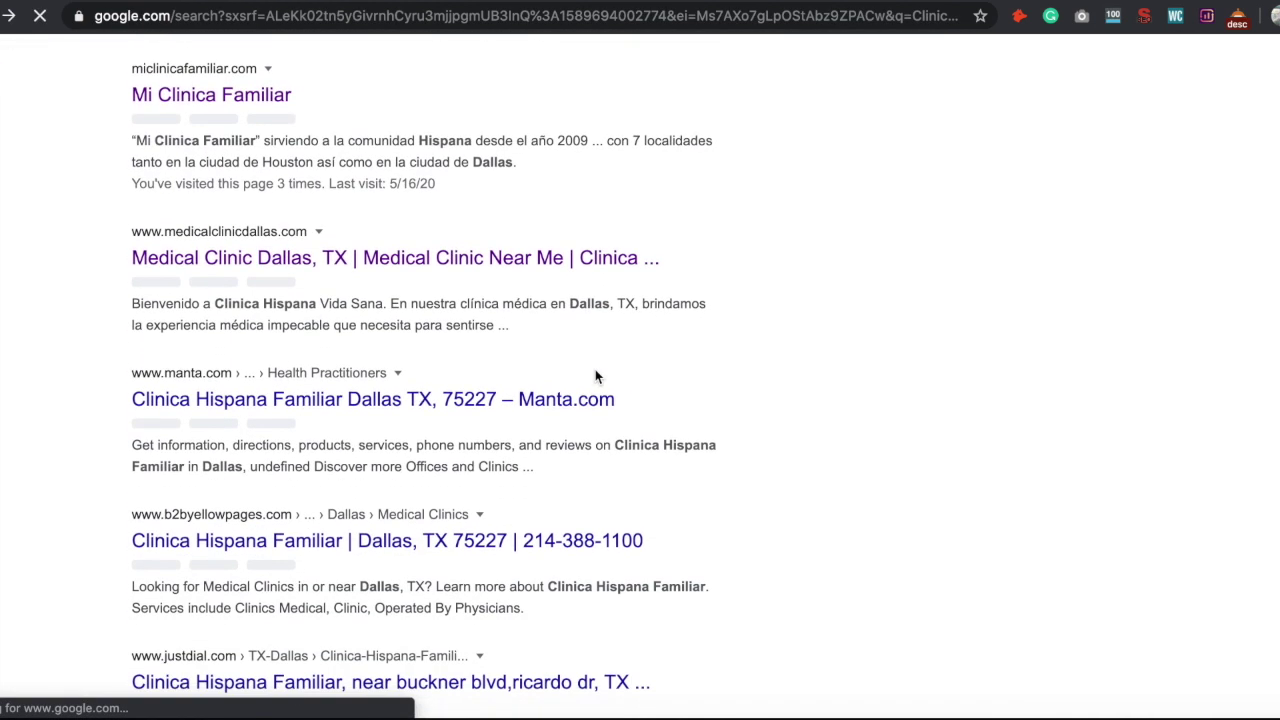
Step: Open the medicalclinicdallas.com result and examine its Spanish welcome, staff and services text
left_click(380, 446)
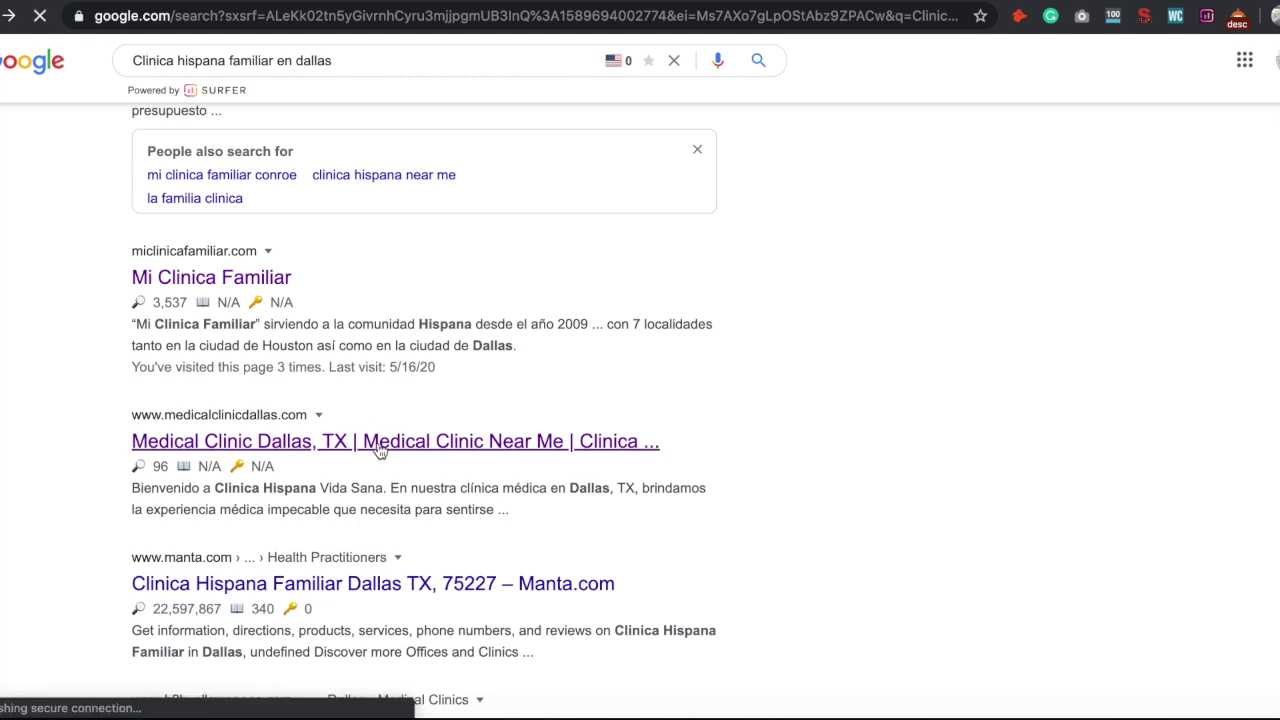
scroll(744, 476, "down", 3)
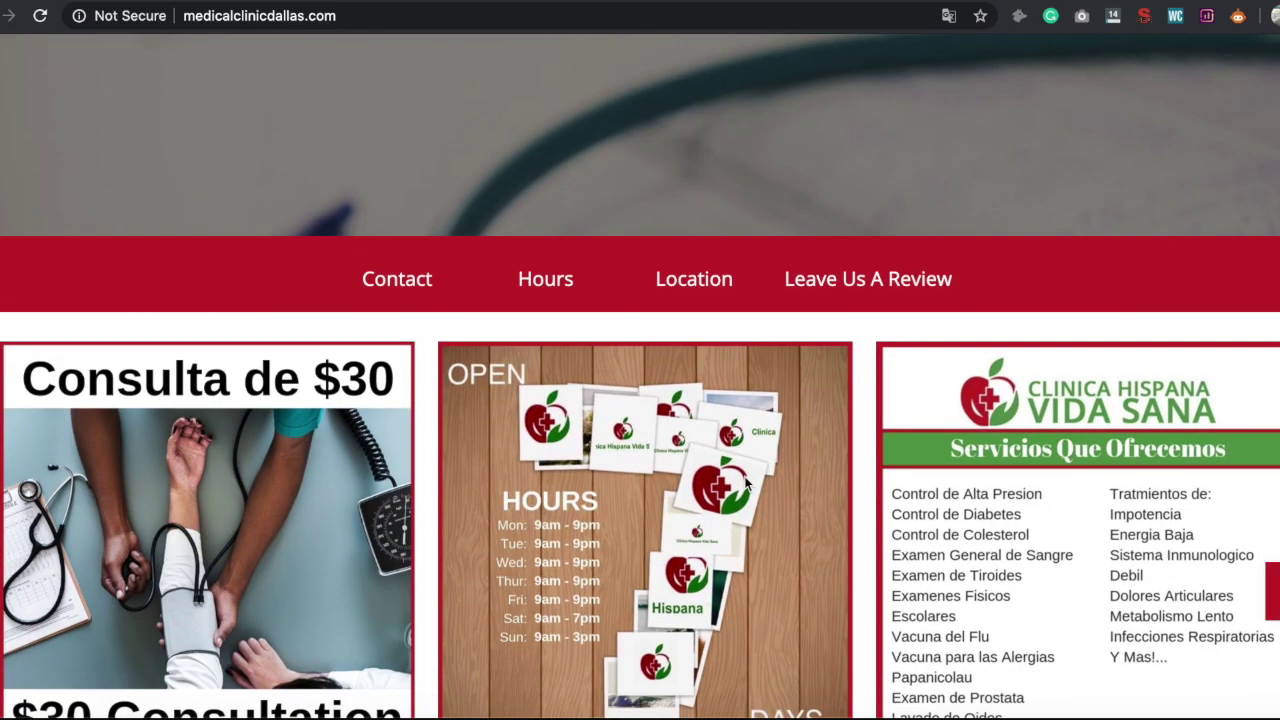
scroll(745, 483, "down", 10)
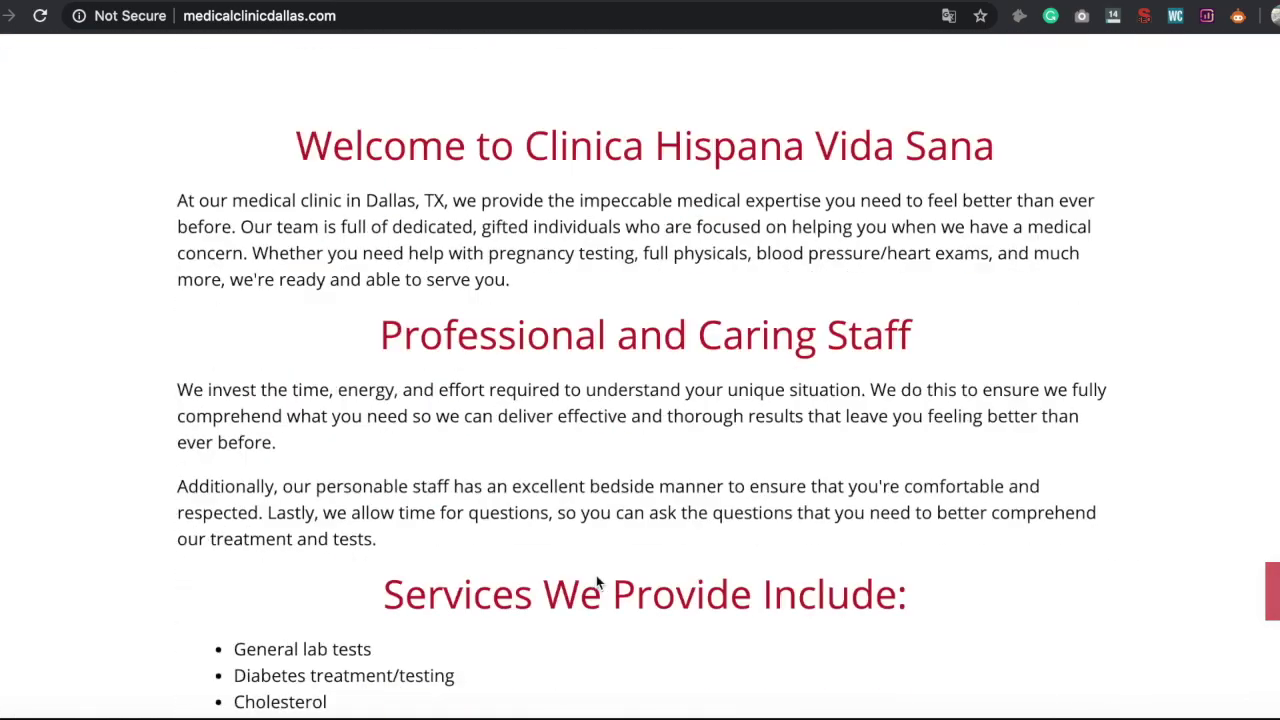
scroll(596, 576, "up", 8)
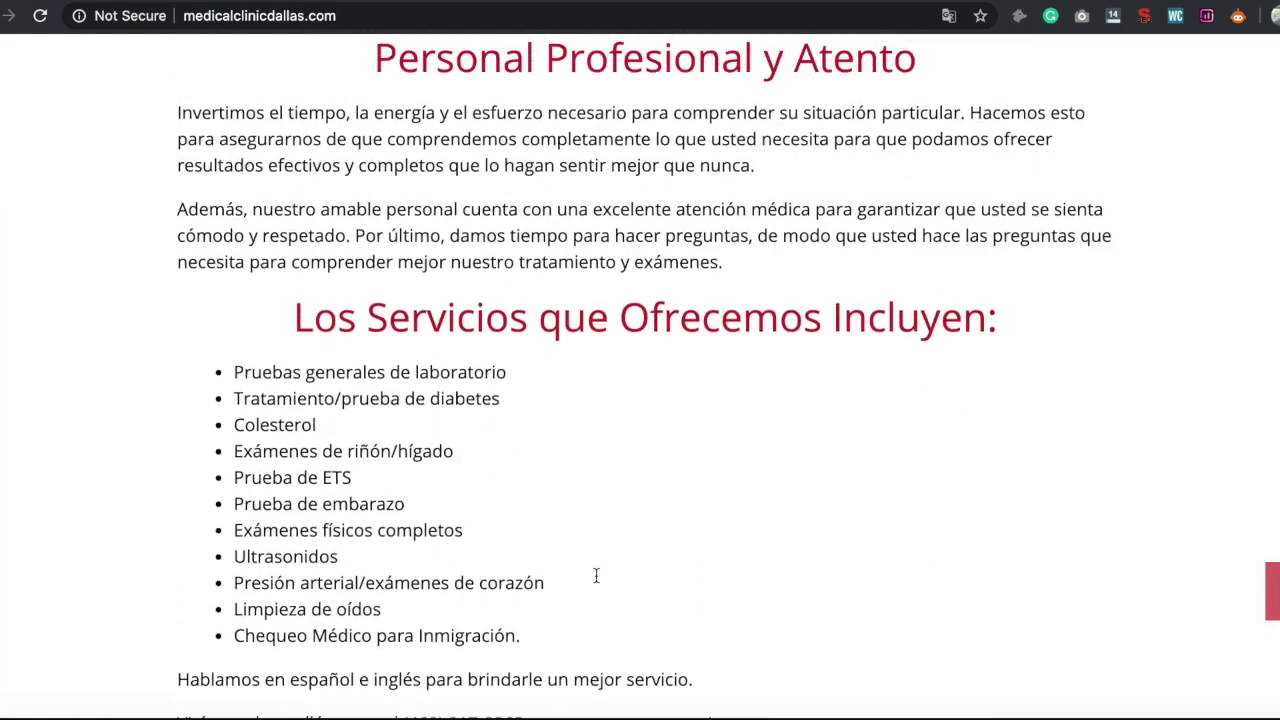
scroll(596, 575, "up", 3)
left_click_drag(262, 192, 963, 623)
scroll(957, 640, "down", 5)
left_click(915, 465)
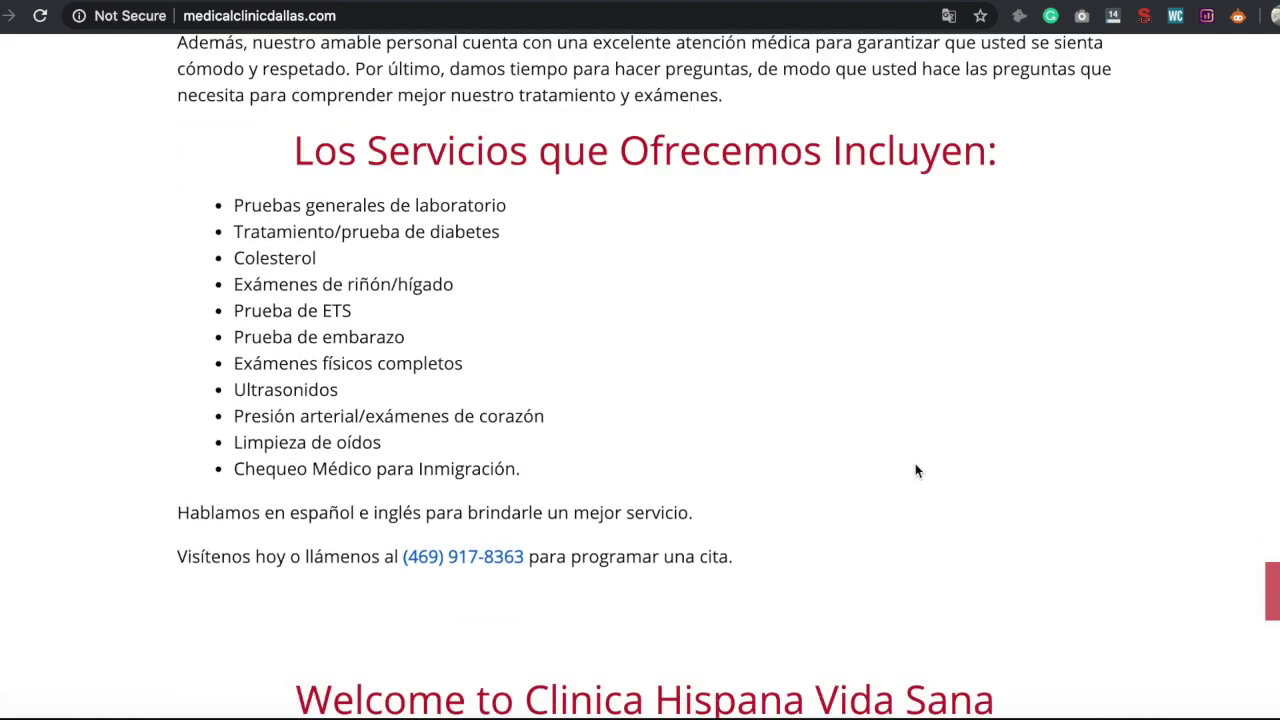
Step: Examine the English version of the Clinica Hispana Vida Sana text and compare it with the Spanish sections
scroll(914, 458, "down", 6)
left_click_drag(305, 152, 771, 638)
scroll(770, 634, "down", 2)
left_click(774, 566)
scroll(774, 566, "up", 20)
scroll(774, 566, "down", 15)
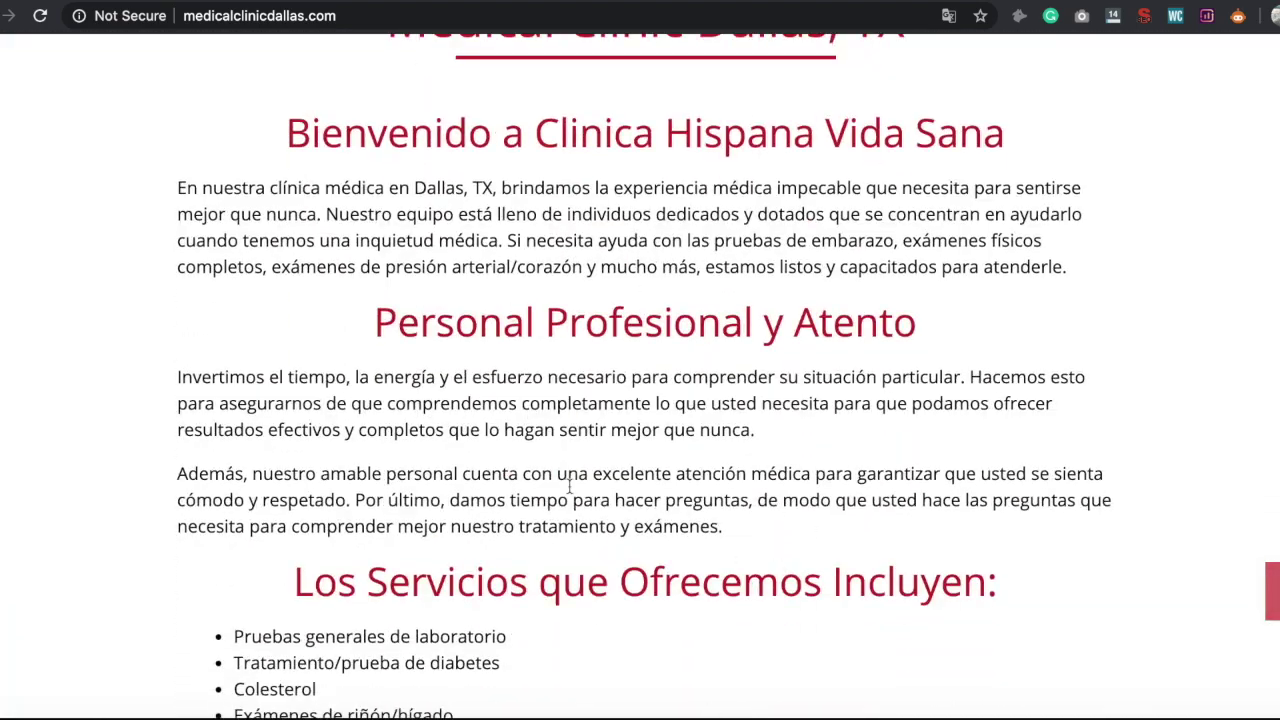
scroll(569, 487, "down", 10)
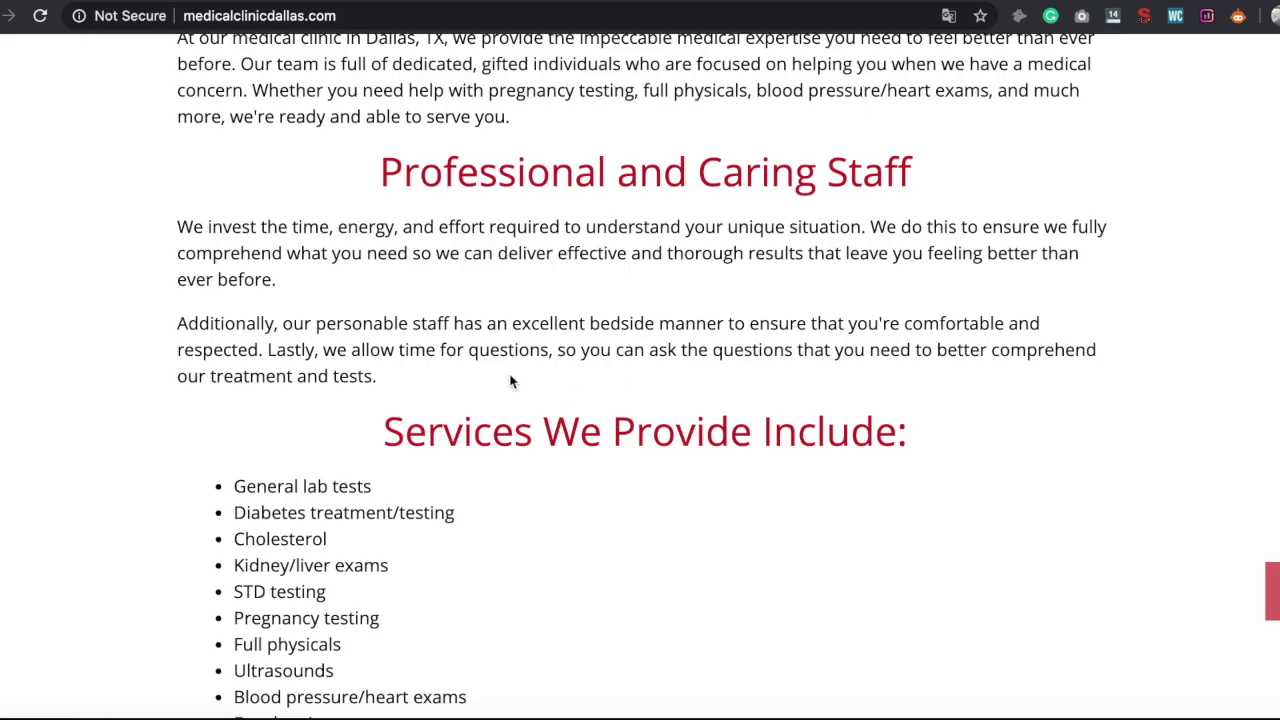
scroll(509, 380, "up", 20)
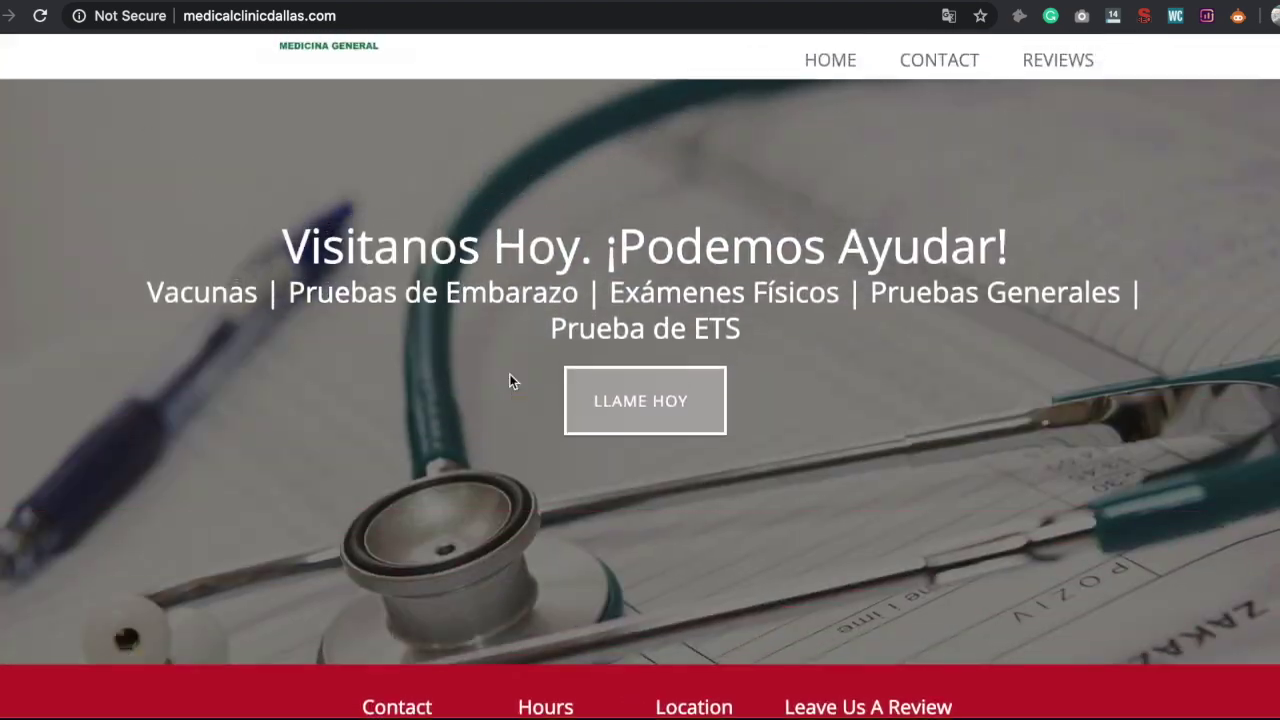
Step: Review the Clinica Hispana Vida Sana homepage's mix of Spanish and English content once more, and return to the Google results
scroll(509, 373, "down", 15)
scroll(509, 373, "down", 3)
scroll(493, 382, "down", 5)
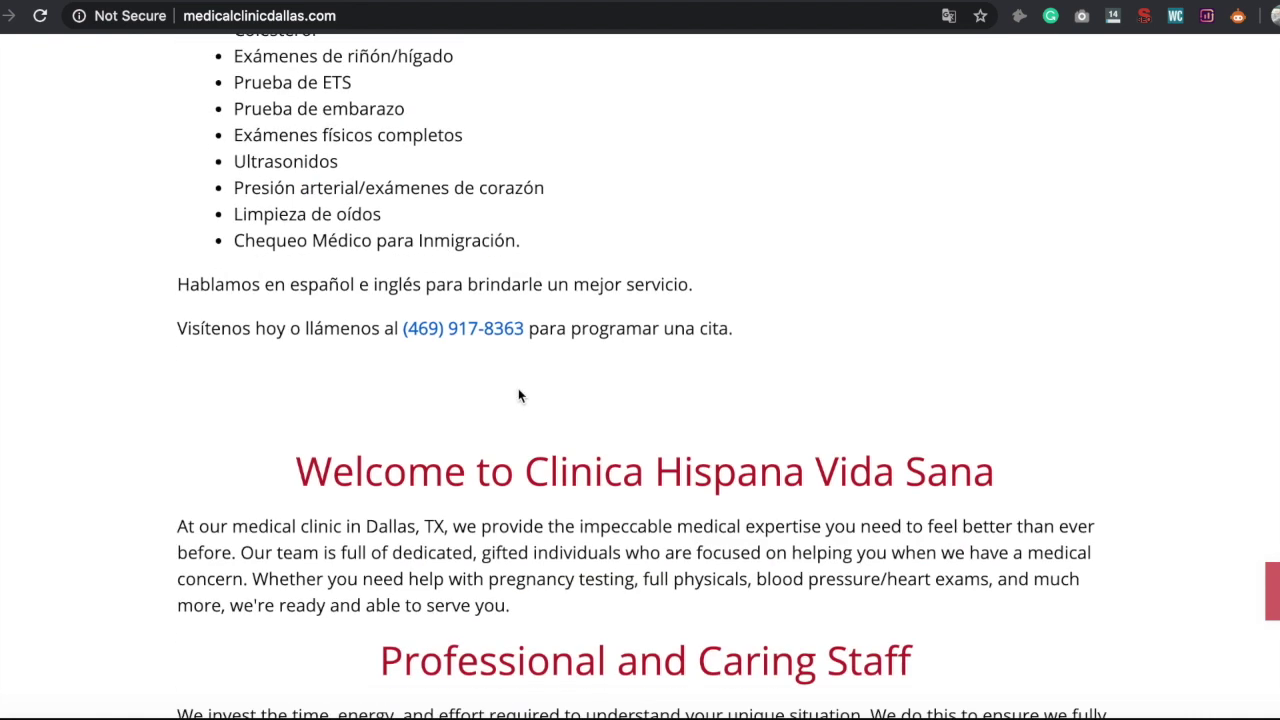
scroll(531, 251, "up", 2)
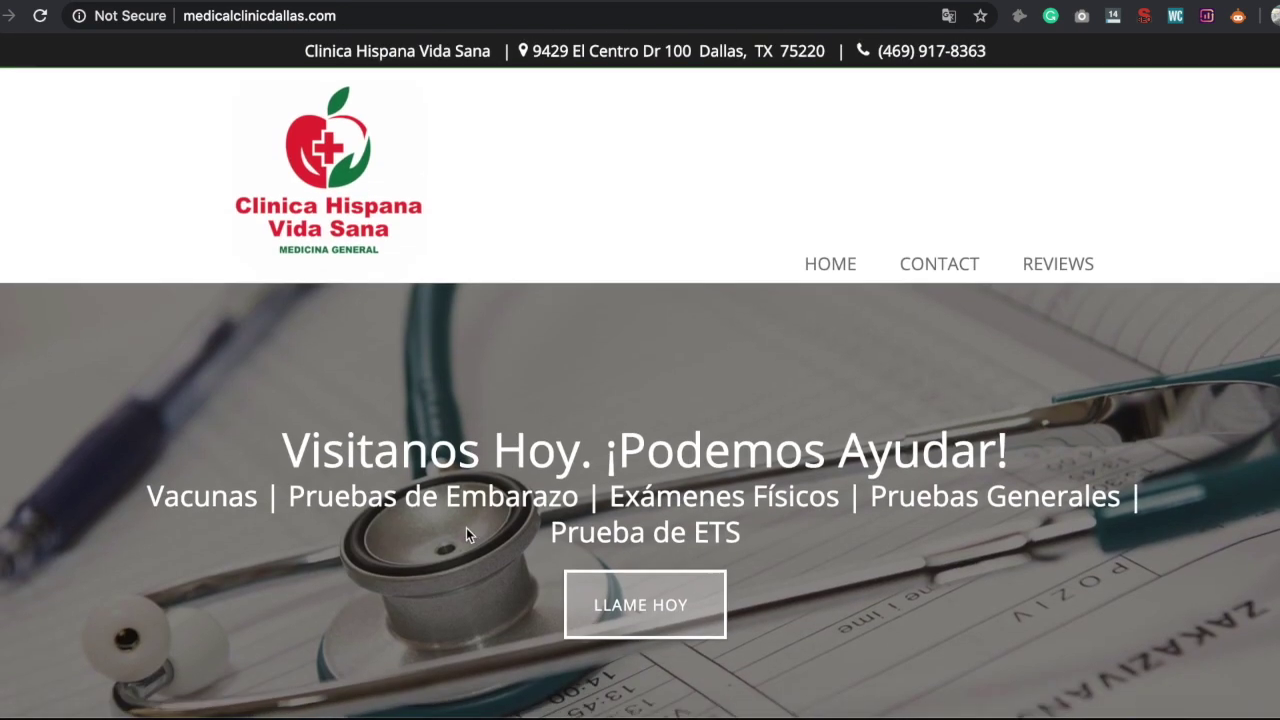
key("alt+Left")
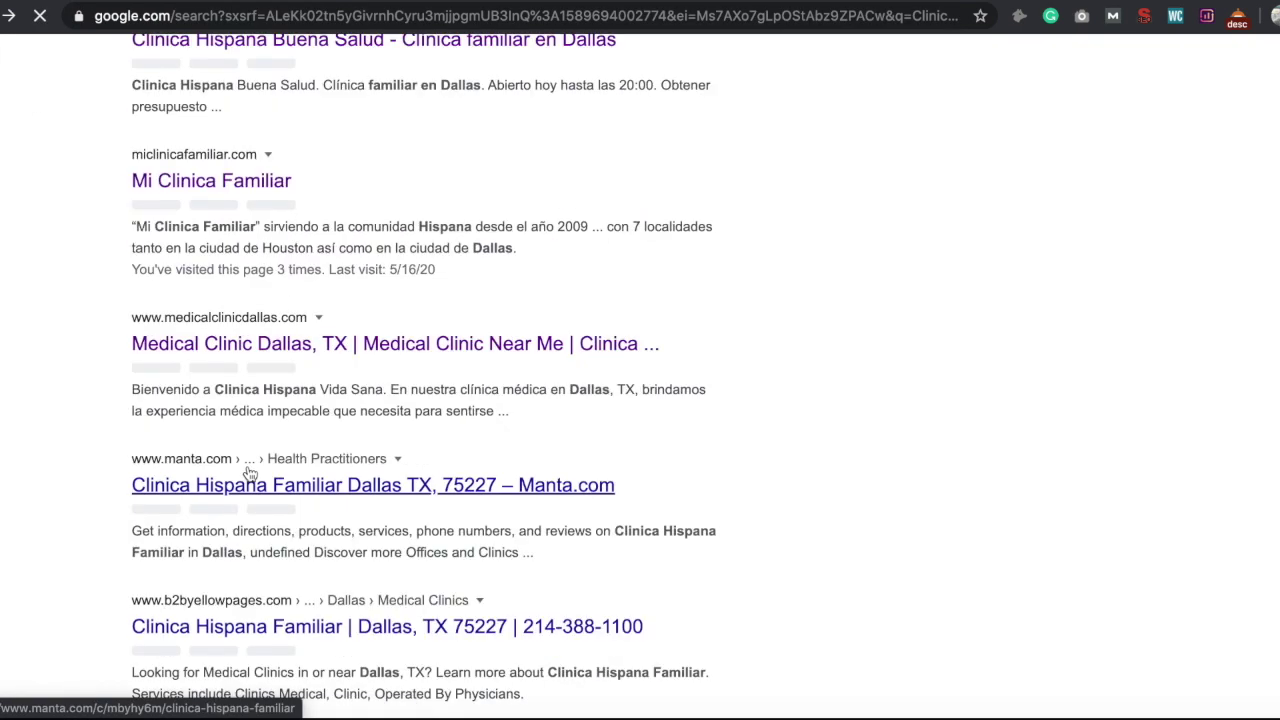
scroll(247, 466, "down", 2)
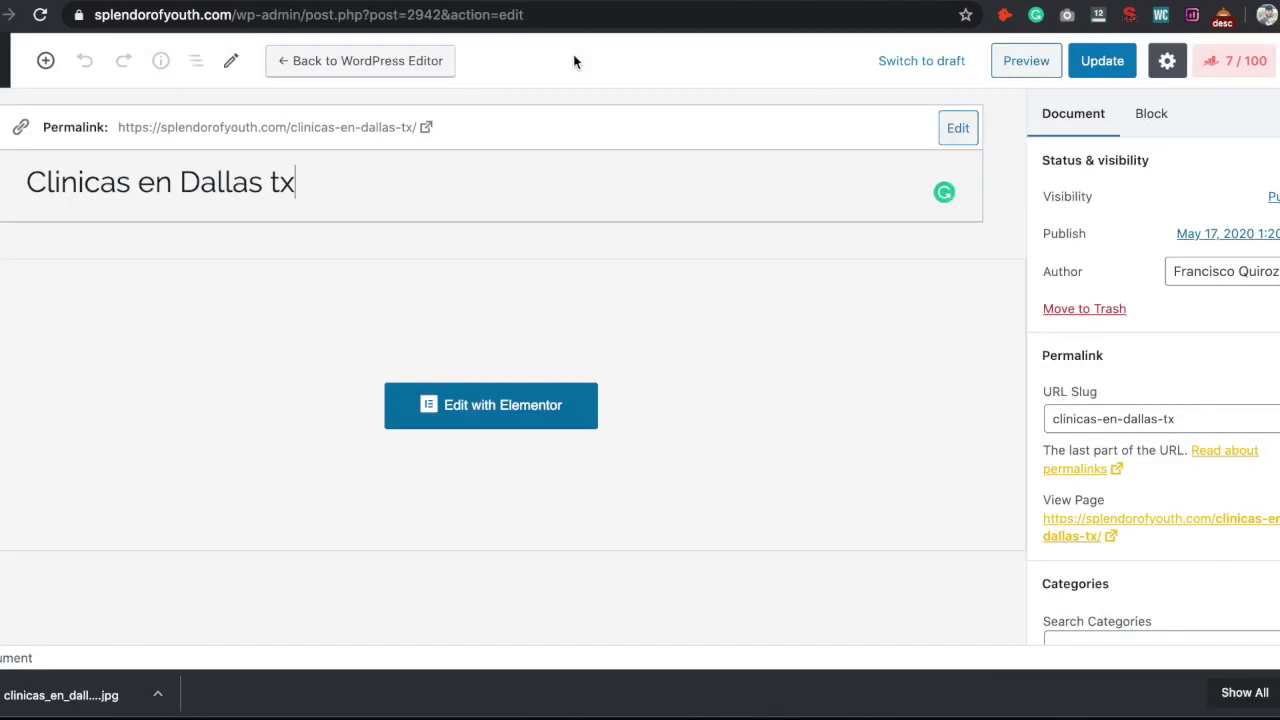
Step: Check the "Clinicas en Dallas tx" page title in WordPress and open the page in Elementor
left_click_drag(315, 195, 28, 190)
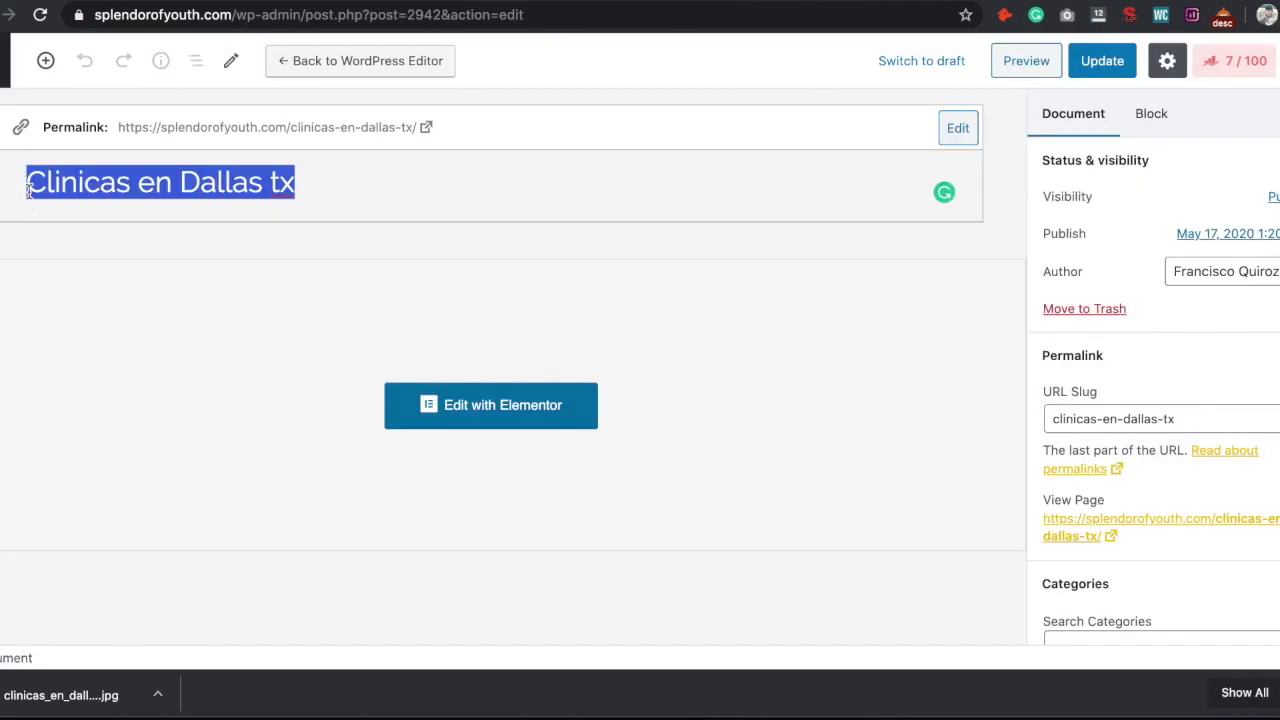
left_click(356, 198)
left_click(531, 410)
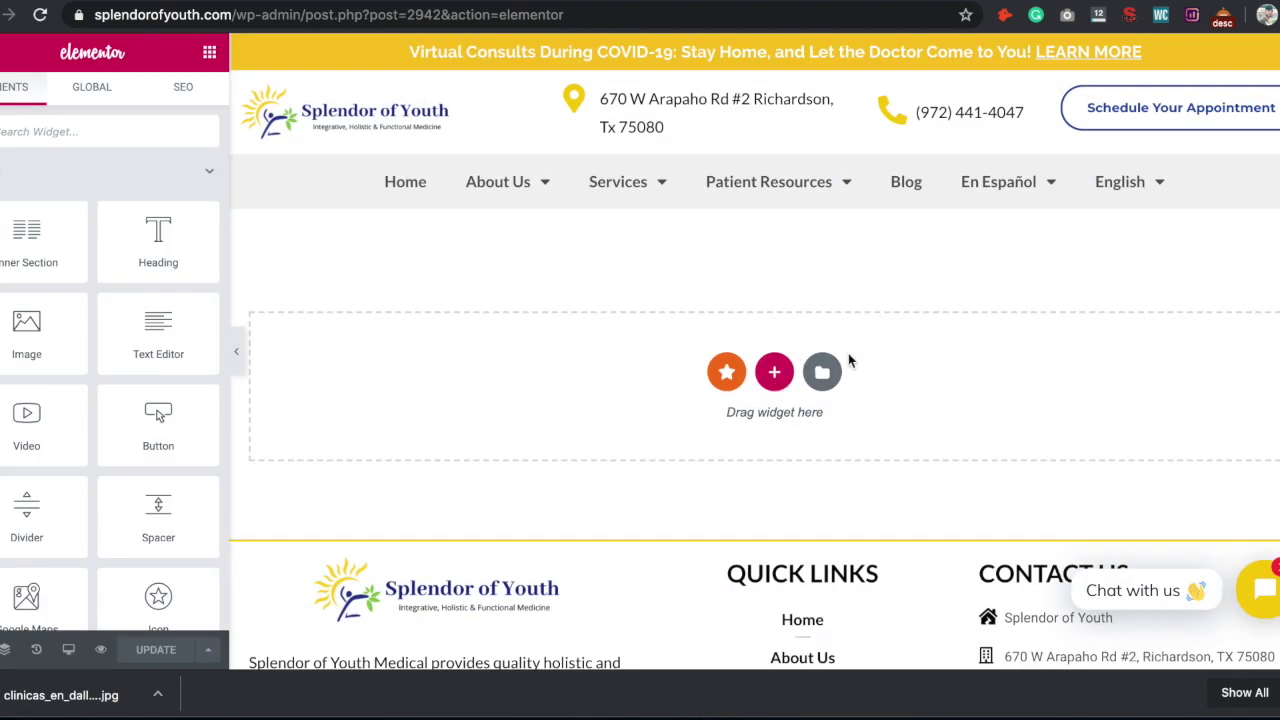
Step: Insert the saved landing page template with the Plano holistic wellness center hero into the empty Elementor page
left_click(823, 371)
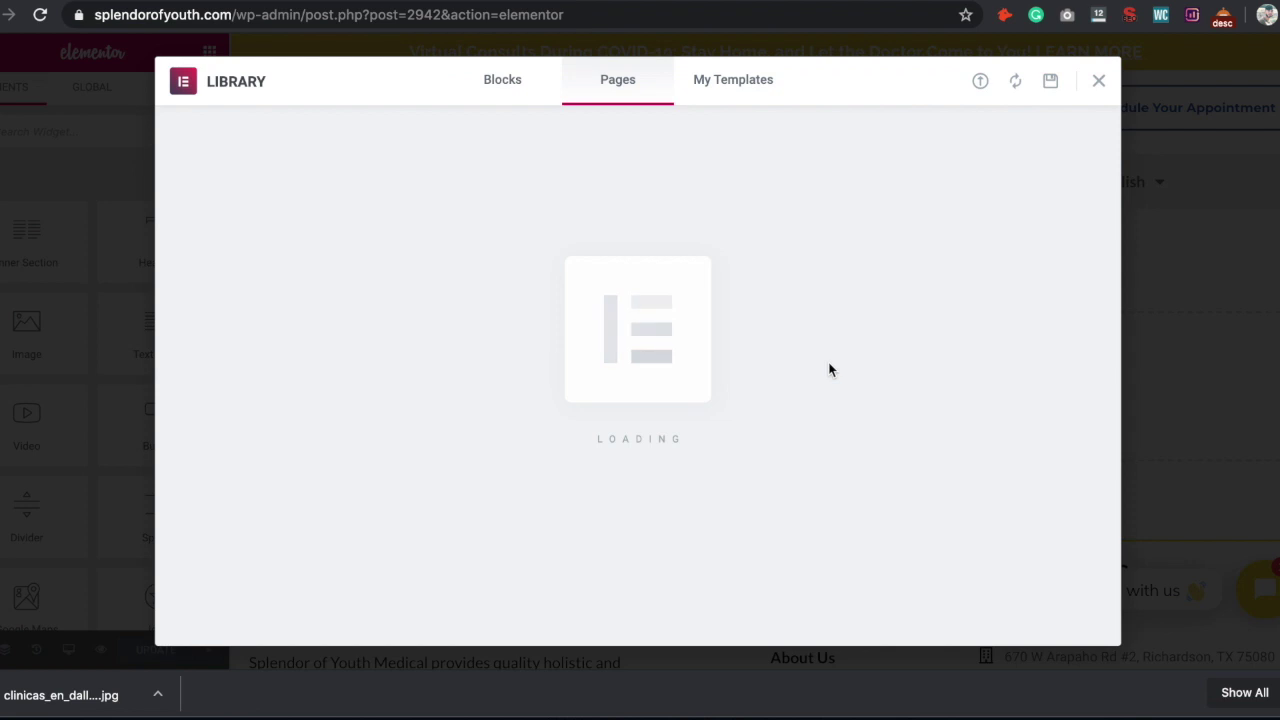
left_click(731, 84)
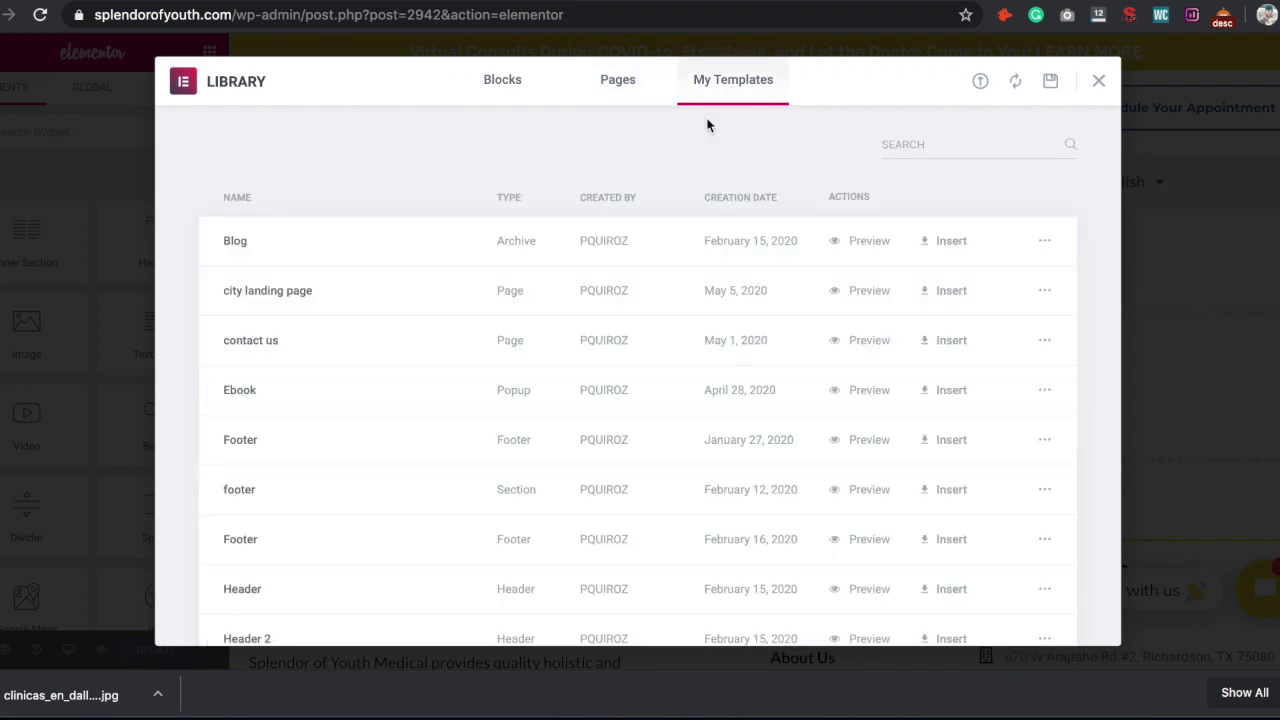
scroll(594, 438, "down", 1)
scroll(594, 445, "down", 5)
scroll(594, 445, "up", 6)
left_click(943, 440)
left_click(734, 434)
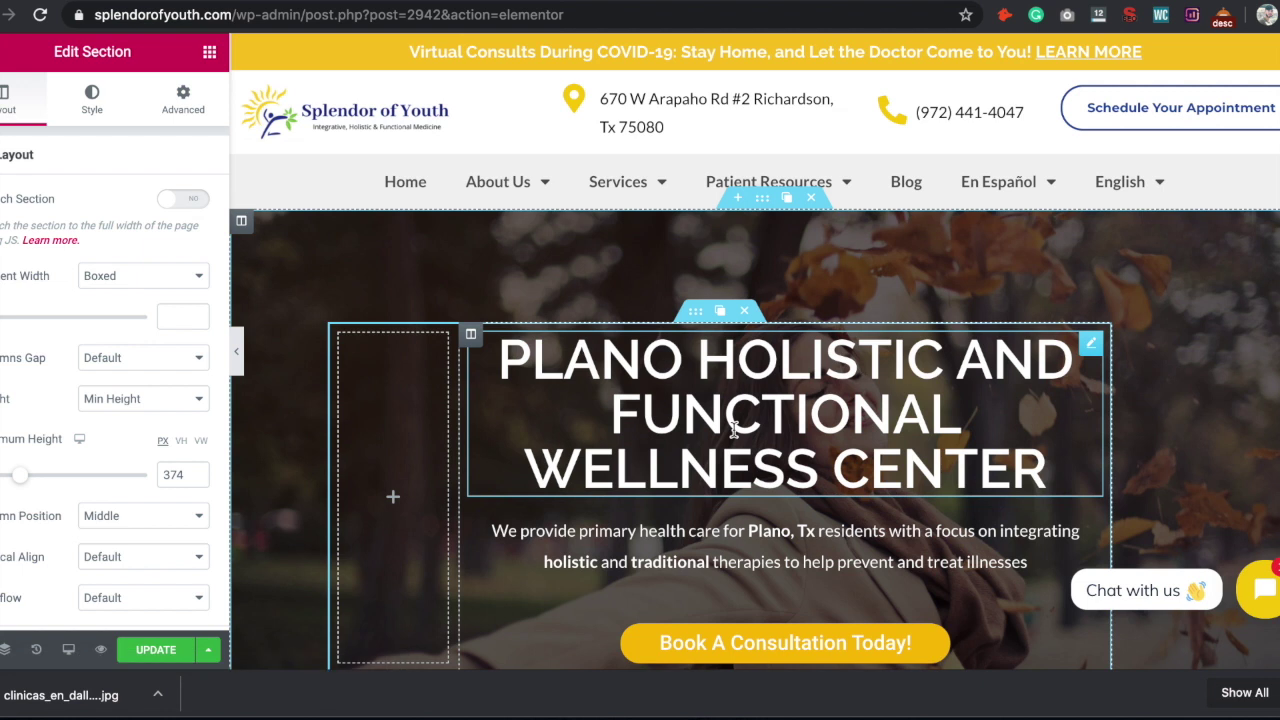
Step: Replace the hero section's background image with the photo of the smiling family from the media library
scroll(733, 429, "down", 3)
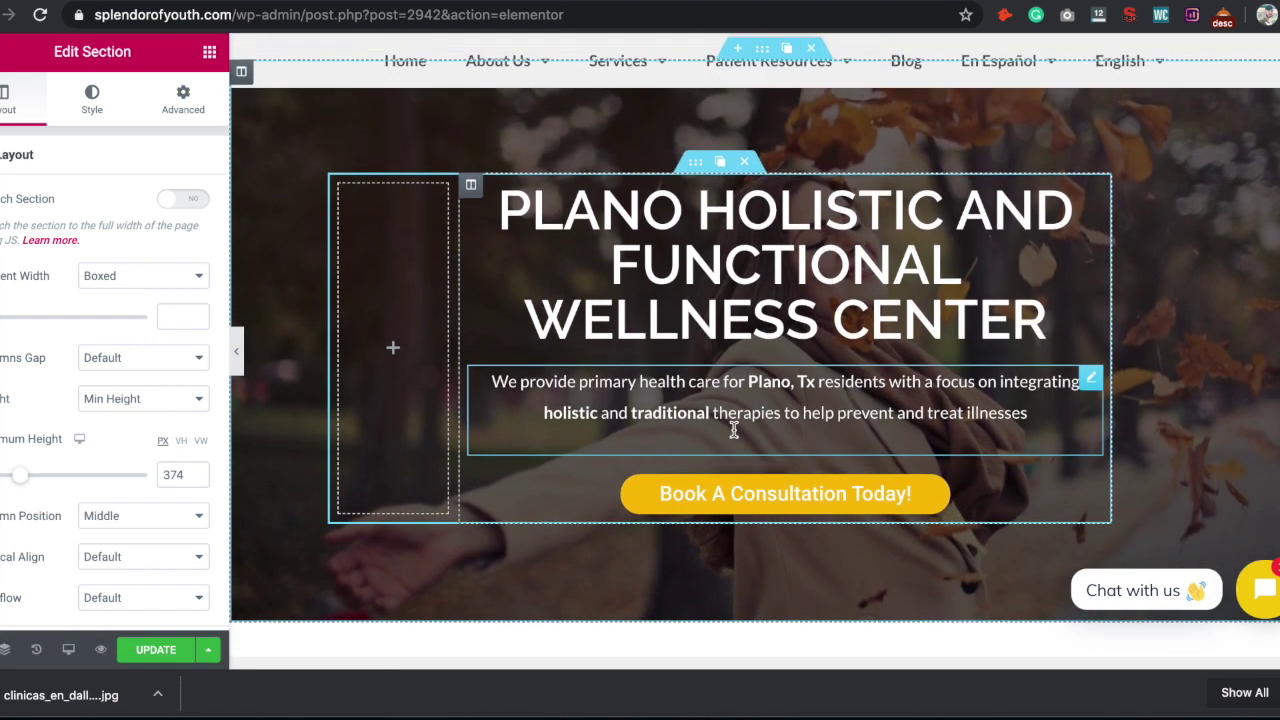
scroll(733, 429, "up", 2)
left_click(760, 121)
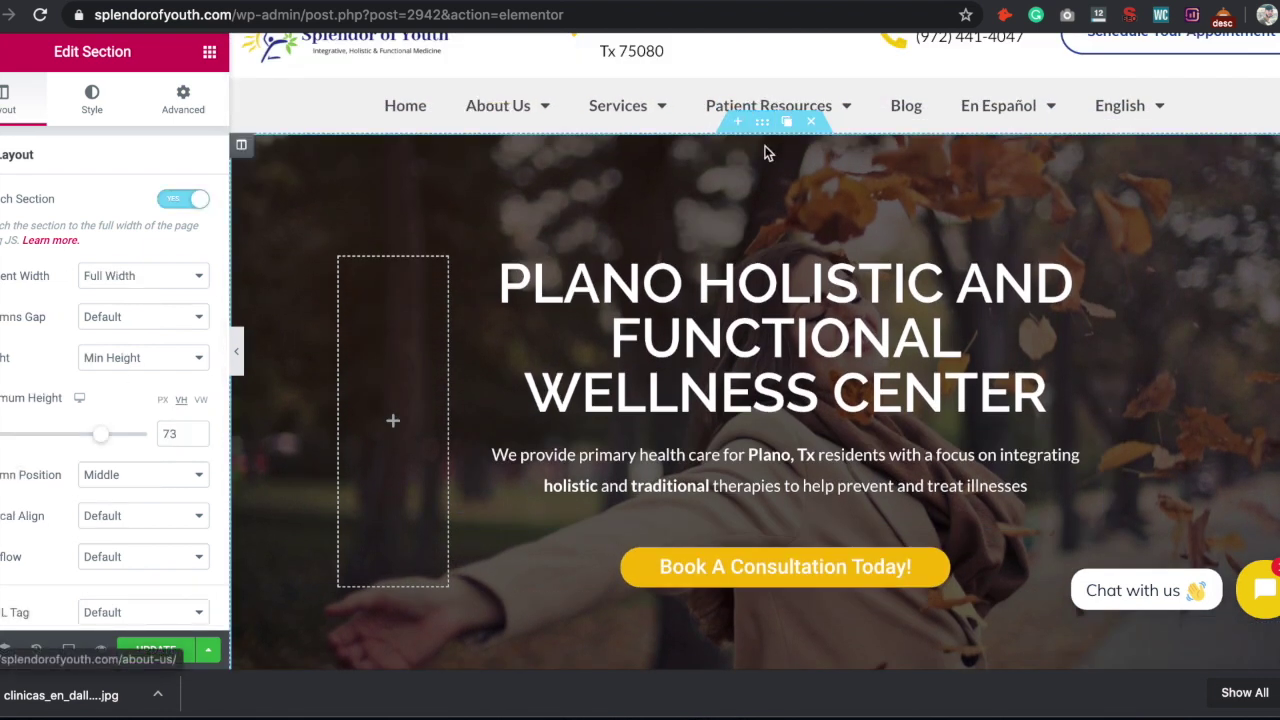
left_click(88, 108)
left_click(70, 446)
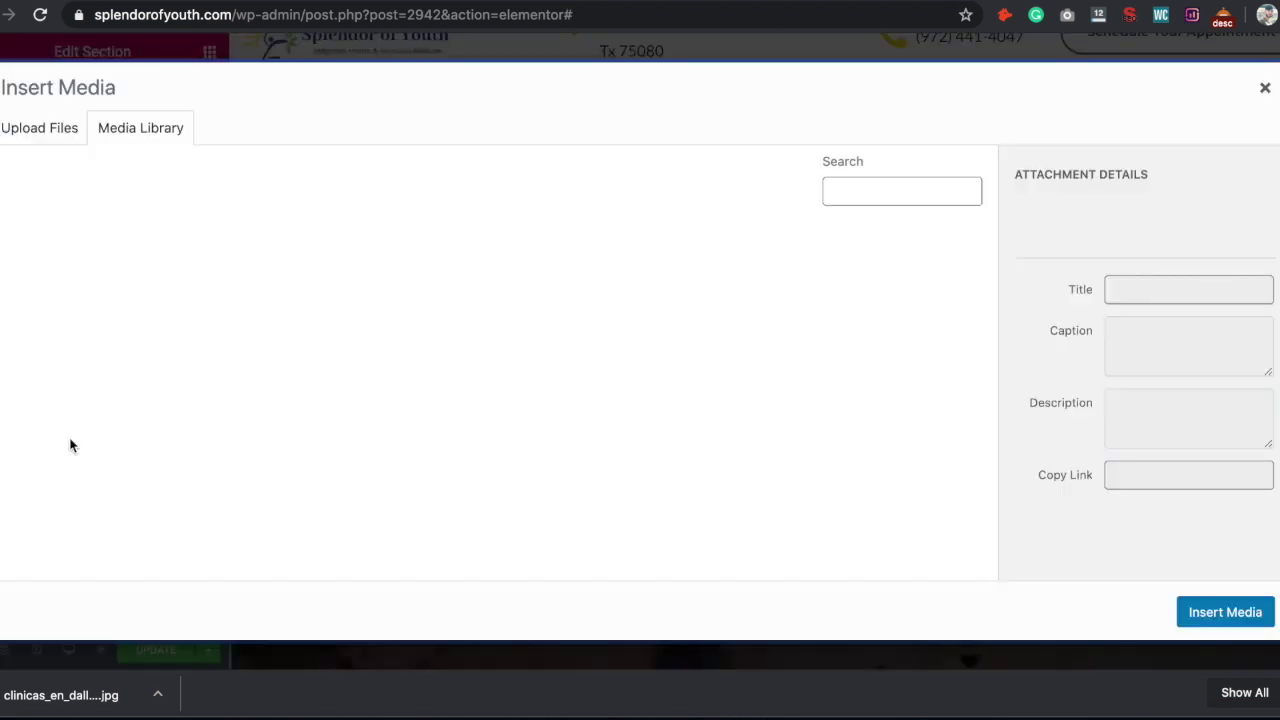
key("Escape")
Step: Preview the hero section without the editing controls, and return to editing
left_click(236, 351)
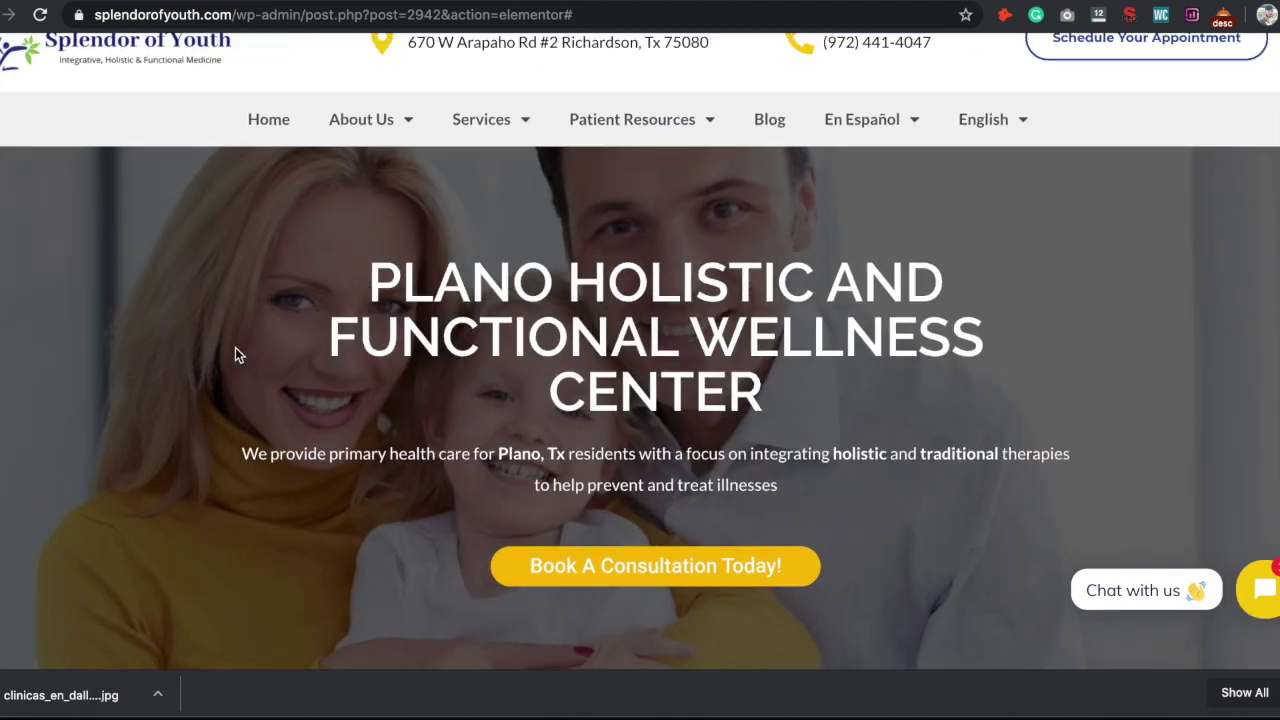
scroll(235, 347, "down", 3)
scroll(235, 347, "up", 2)
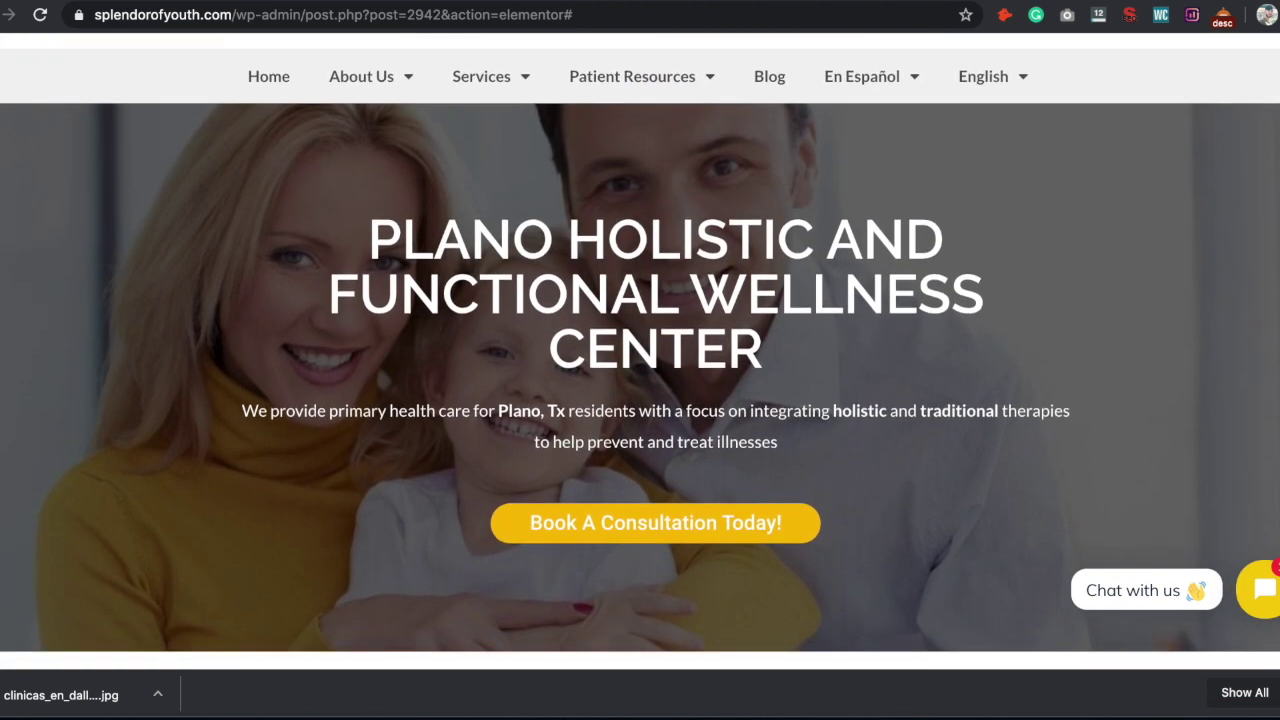
key("ctrl+p")
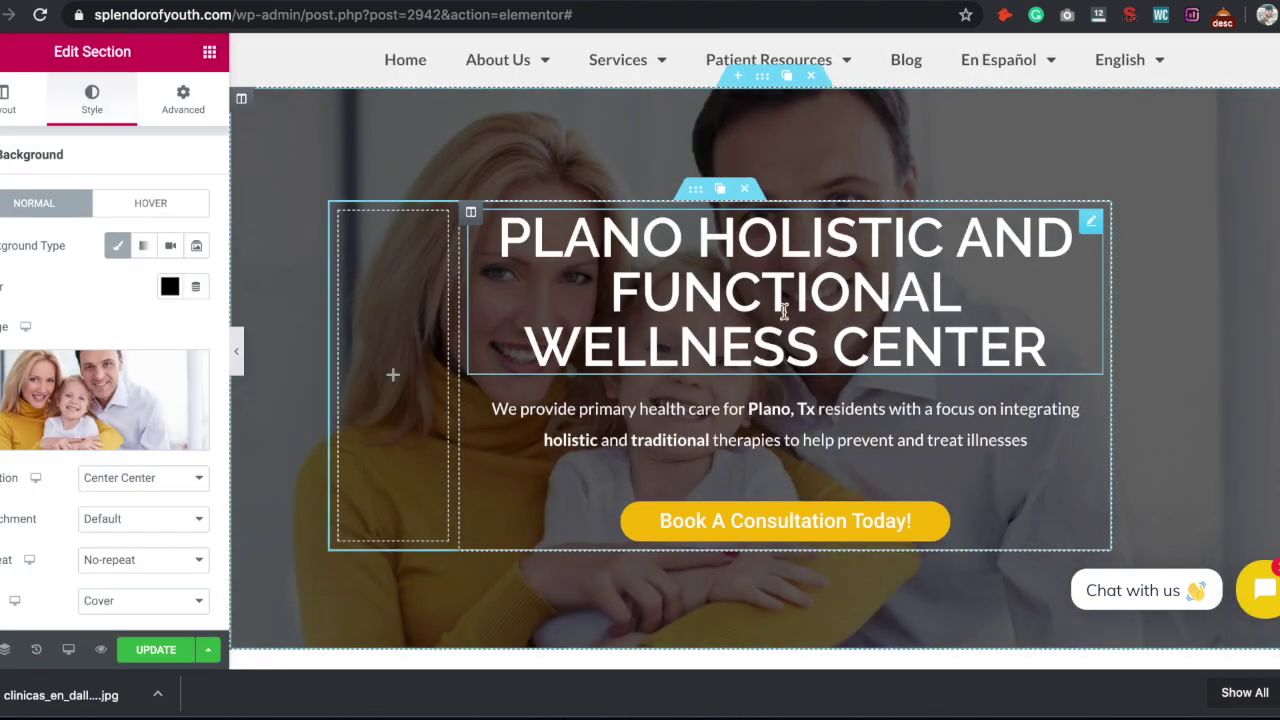
Step: Replace the hero heading with "Splendor of Youth es su clinica hispana familiar en Dallas, Tx" copied from the drafted document, keeping H1 as its HTML tag
left_click(712, 283)
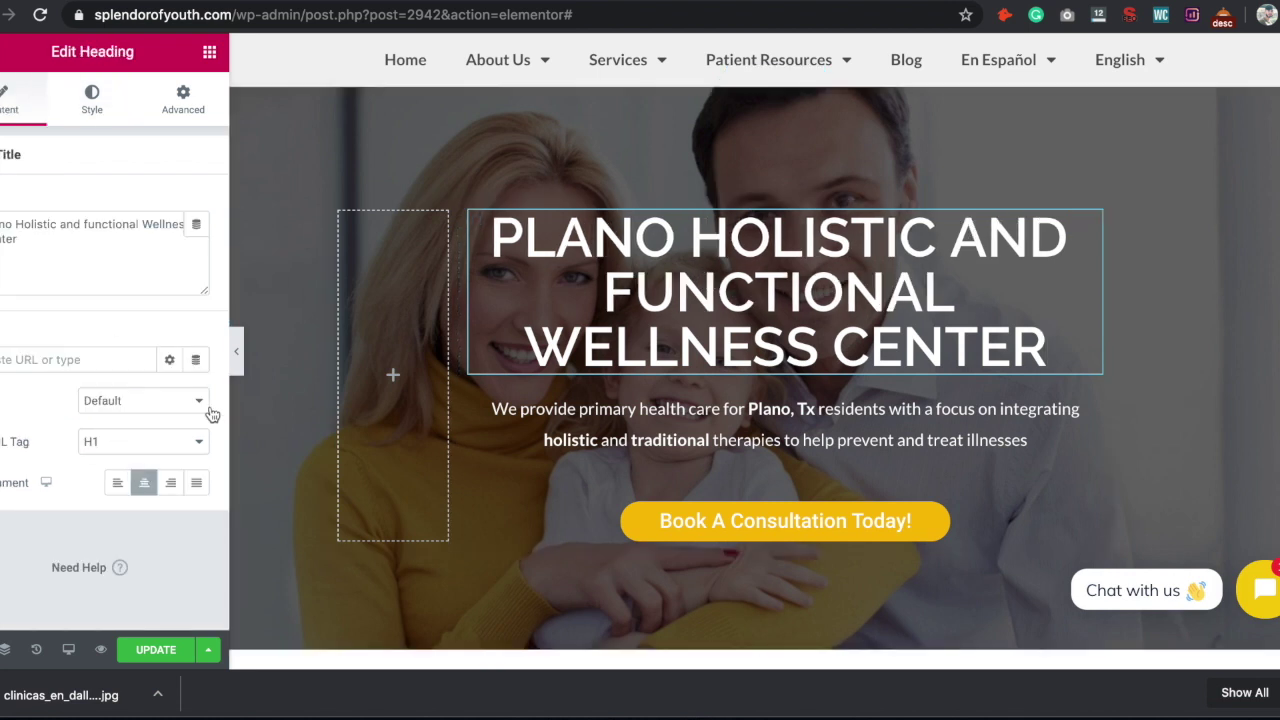
key("ctrl+Tab")
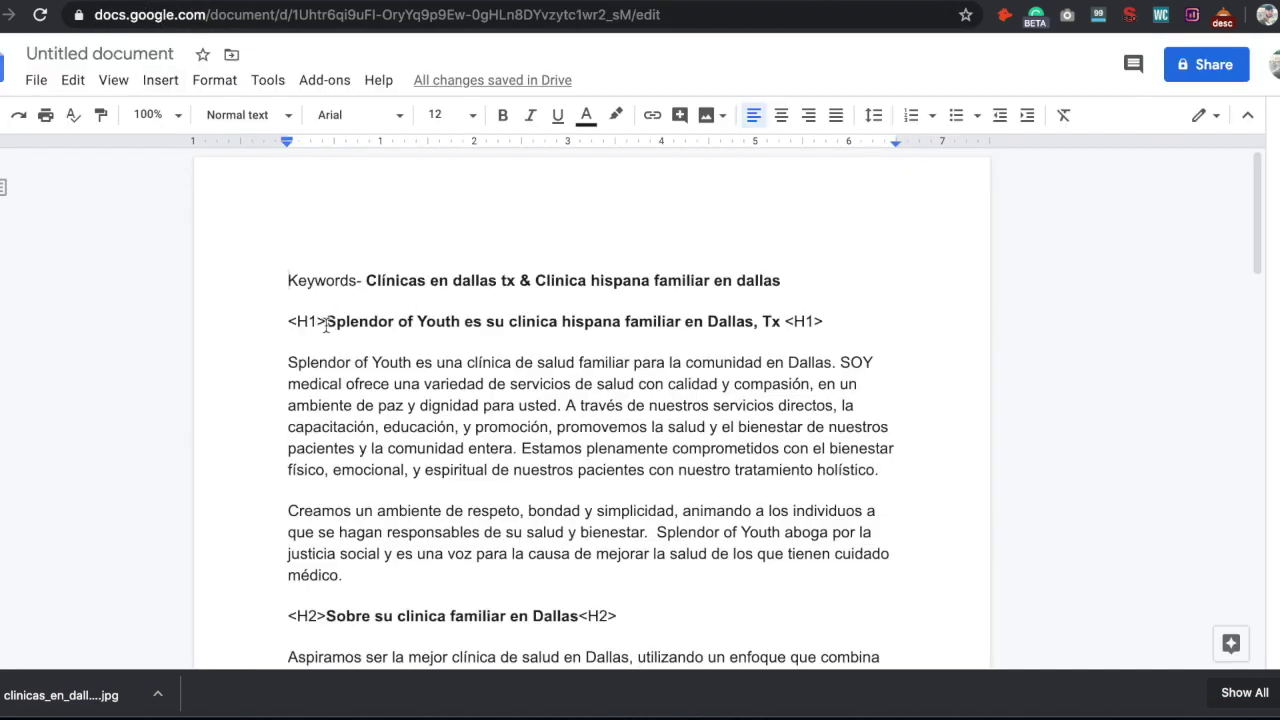
left_click_drag(369, 318, 787, 330)
key("super+c")
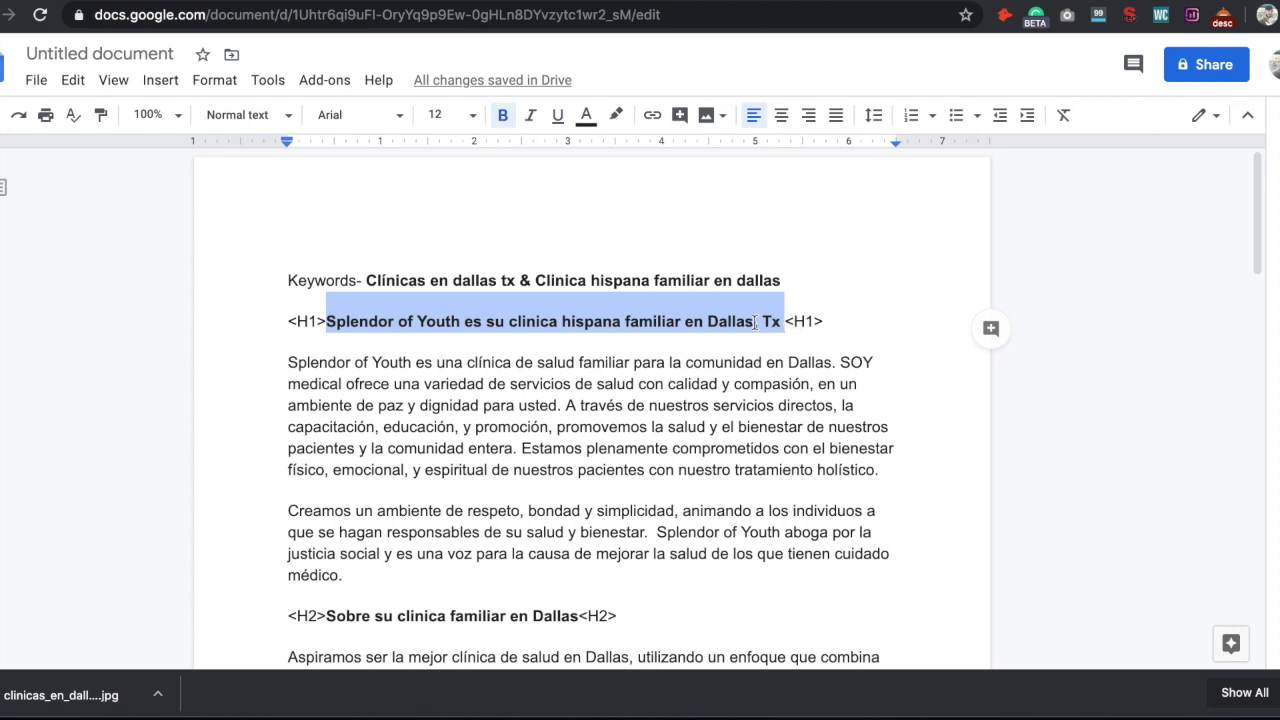
key("ctrl+shift+Tab")
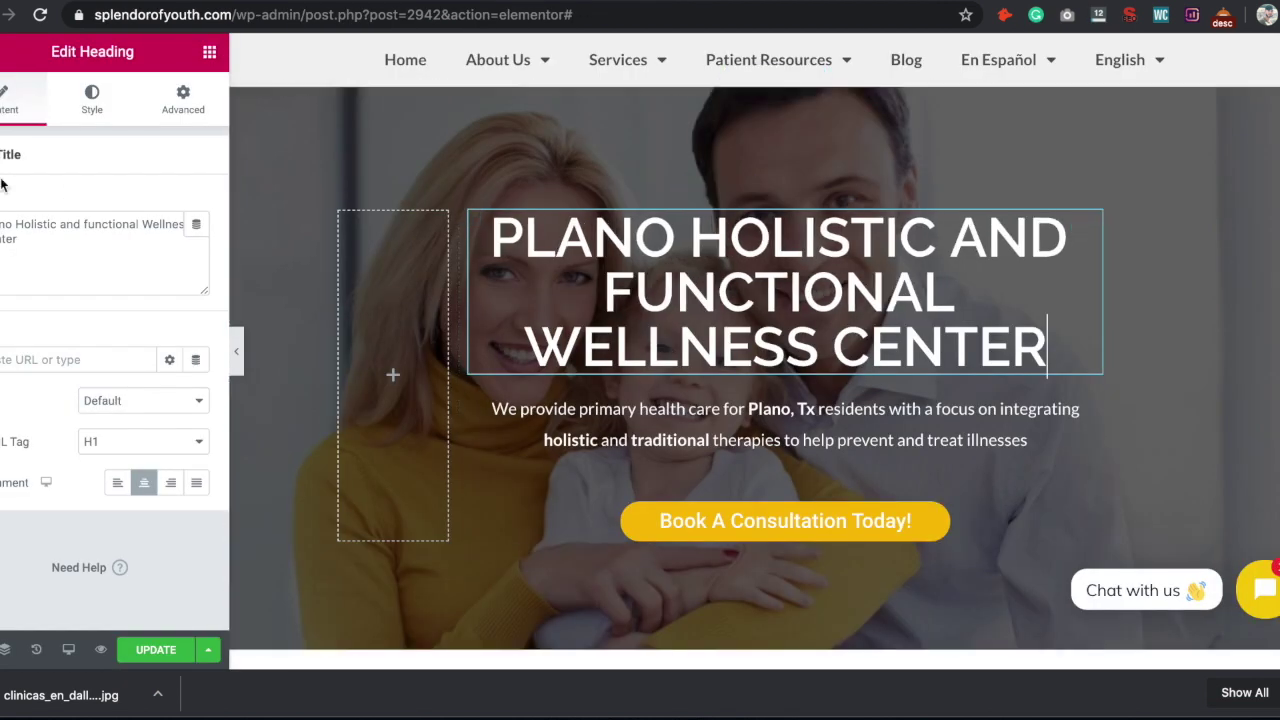
triple_click(7, 233)
right_click(7, 233)
left_click(40, 383)
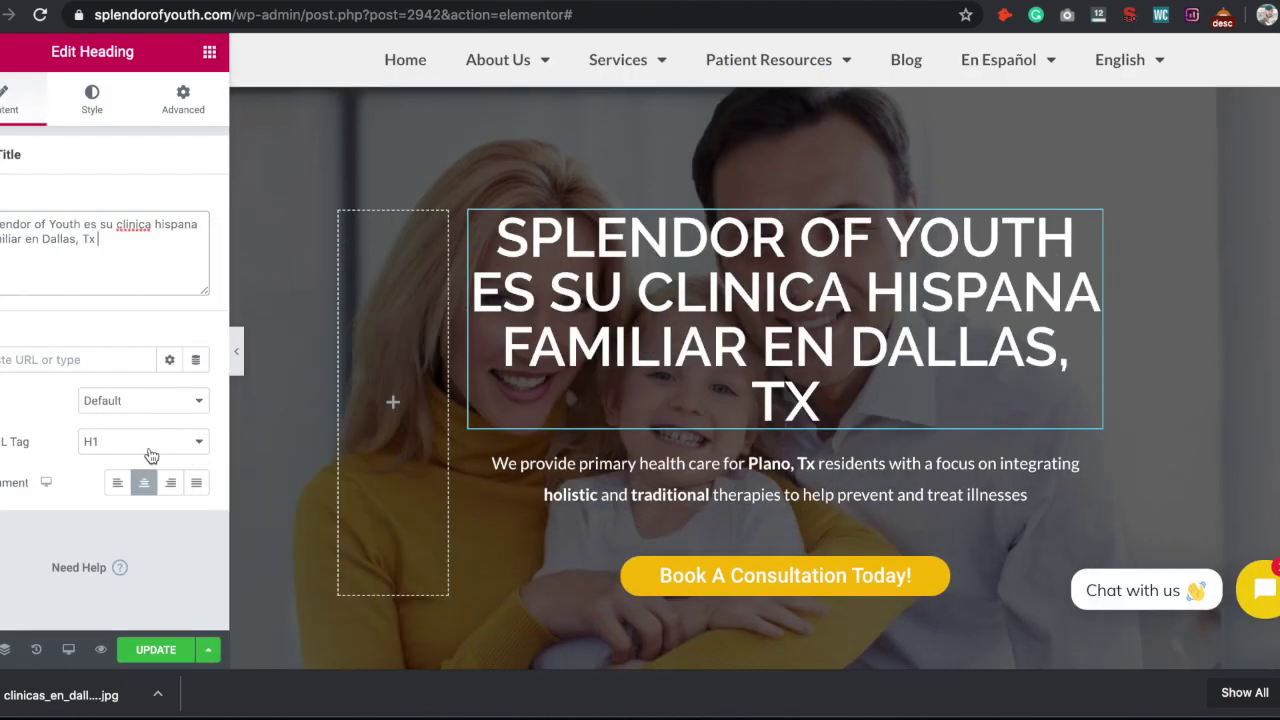
left_click(182, 449)
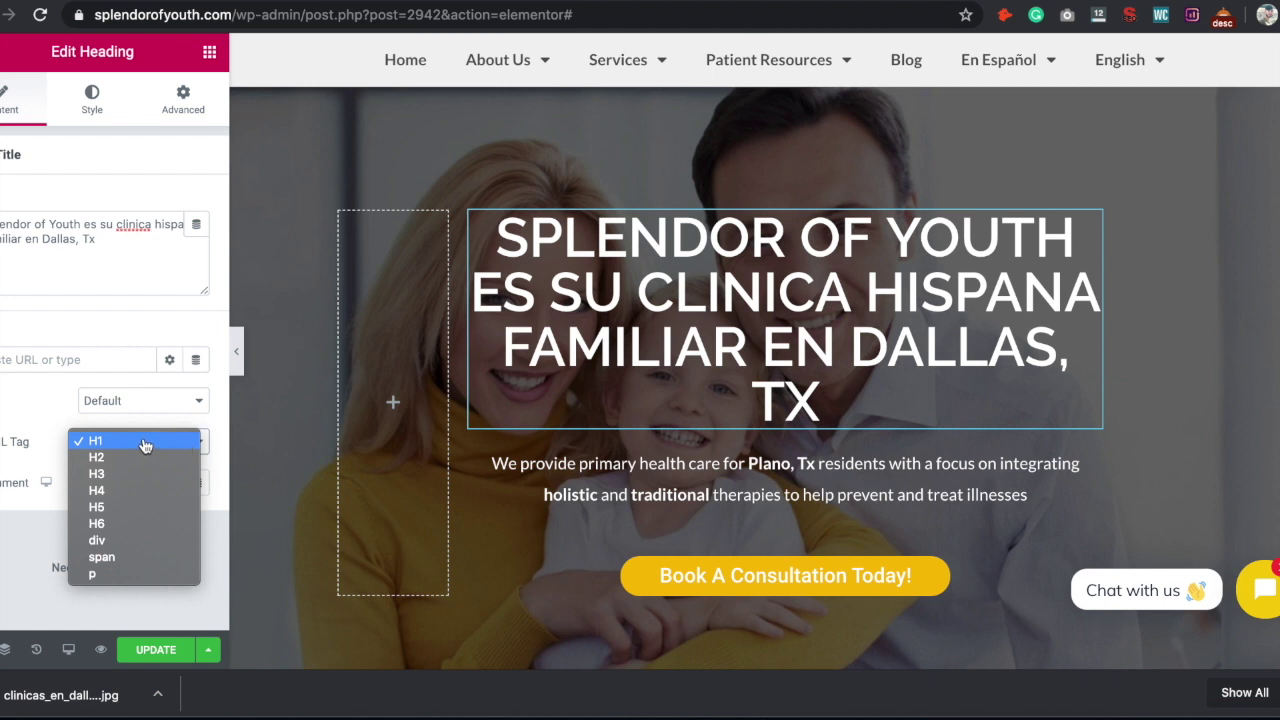
left_click(133, 445)
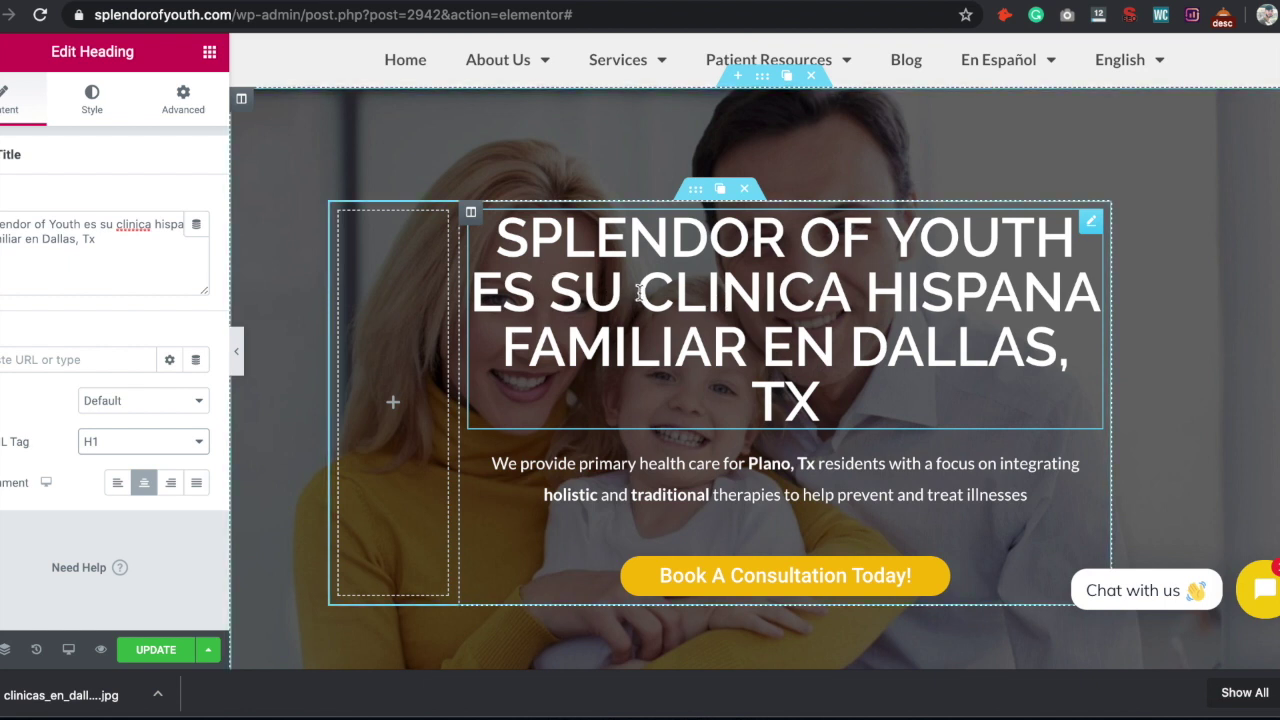
left_click_drag(640, 290, 749, 334)
Step: Replace the hero paragraph with "Nosotros somos su clinica hispana para residentes en Dallas, Tx. Su salud es lo mas importante para nosotros."
scroll(749, 334, "down", 3)
double_click(760, 357)
left_click(1070, 360)
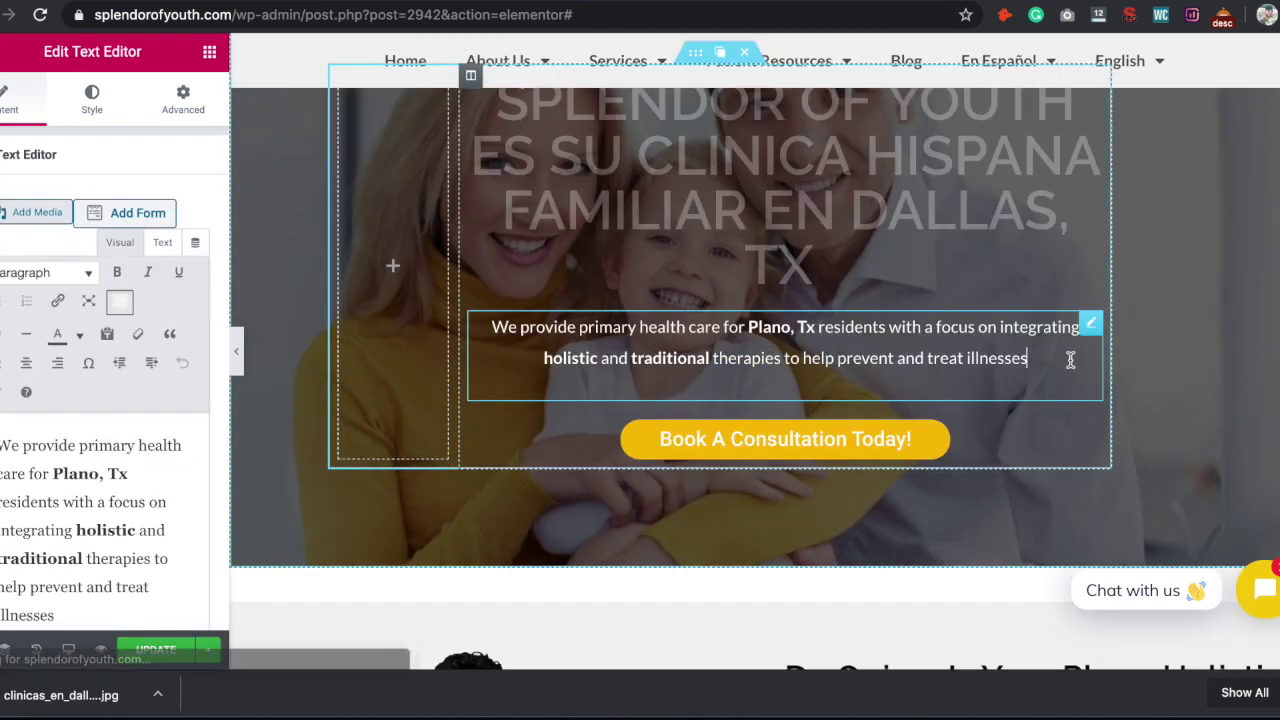
left_click_drag(1040, 357, 569, 317)
key("BackSpace")
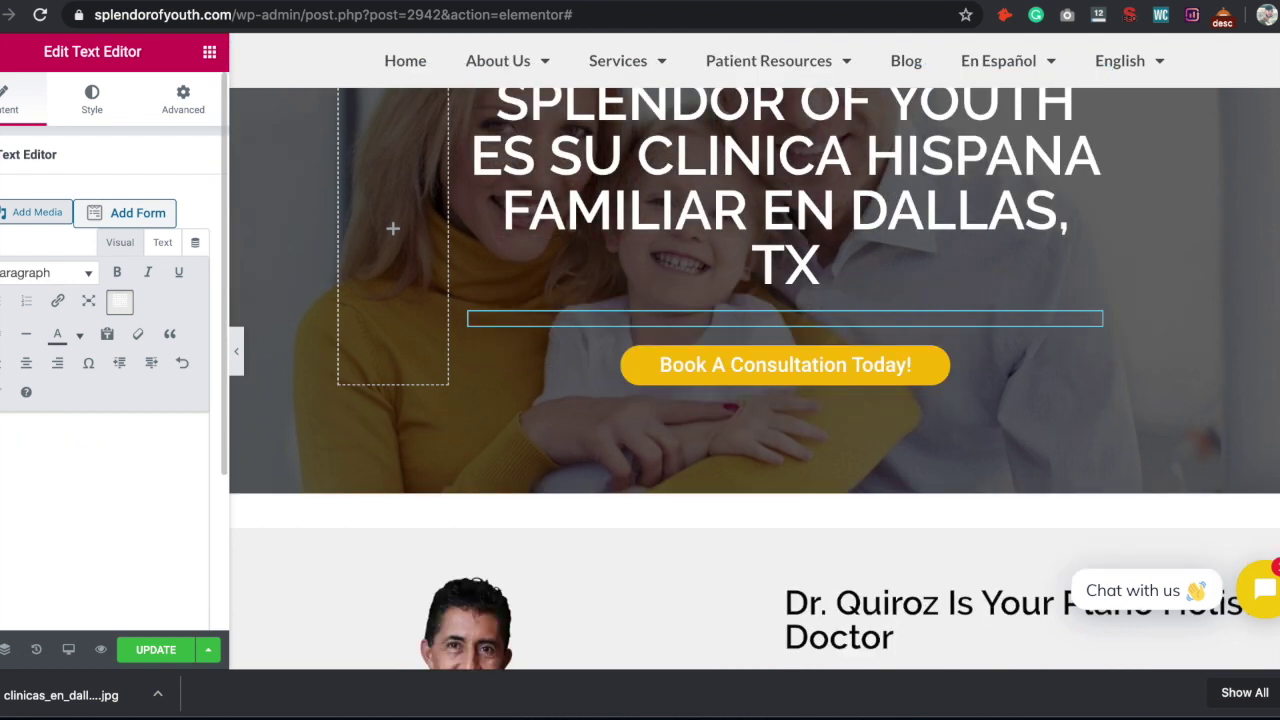
scroll(427, 443, "up", 2)
left_click(80, 449)
type("En")
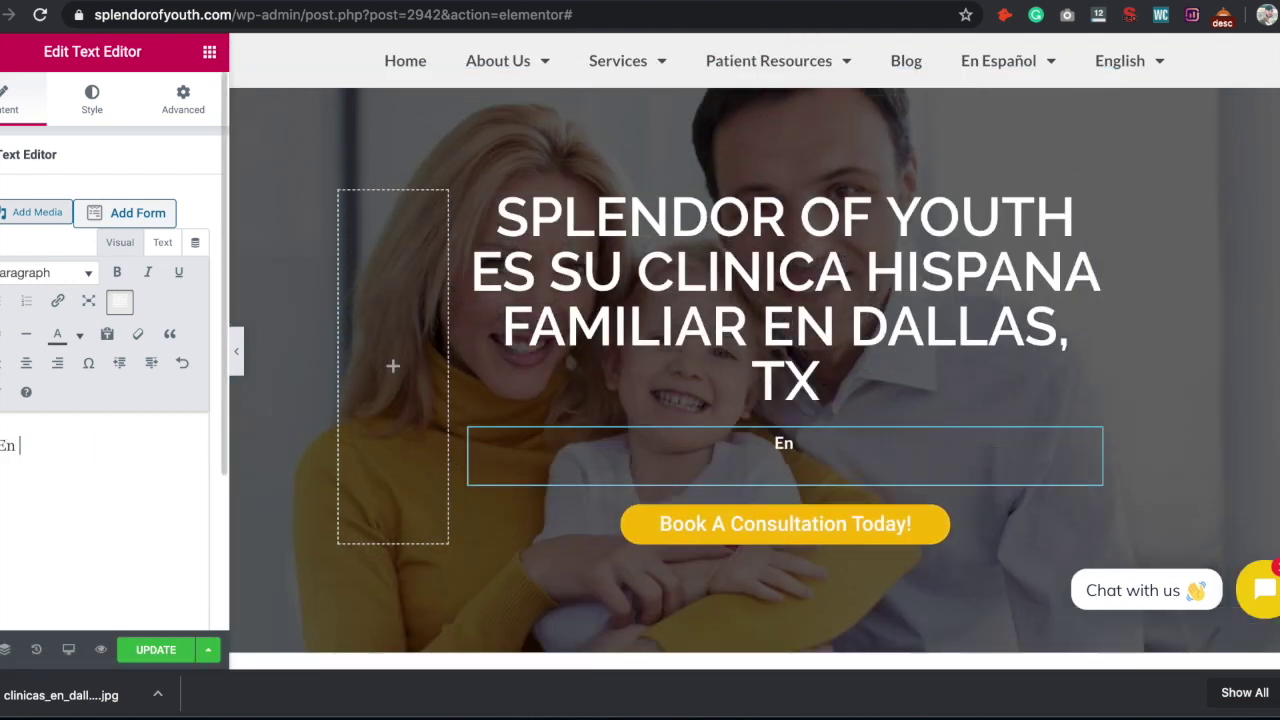
key("ctrl+a")
type("Nosotros somos su clinica hispana para residentes en Dallas, Tx. Su salud es lo mas importante para nosotros.")
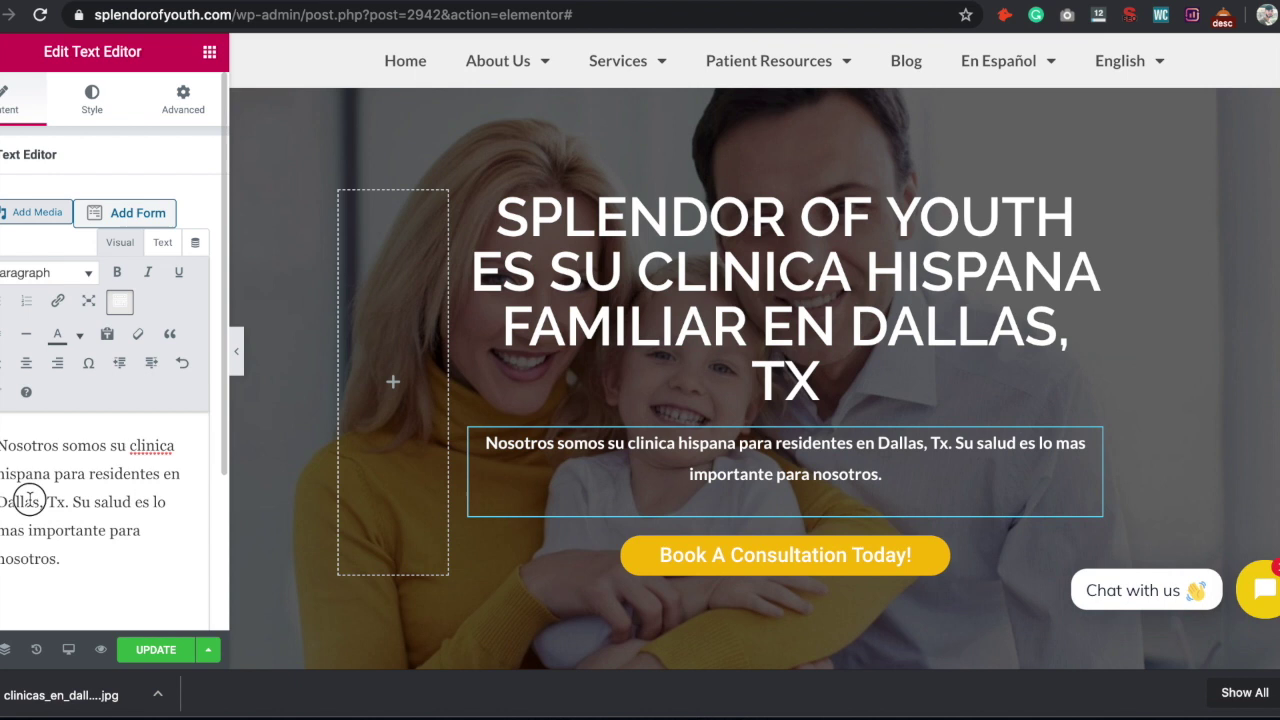
left_click_drag(20, 462, 119, 598)
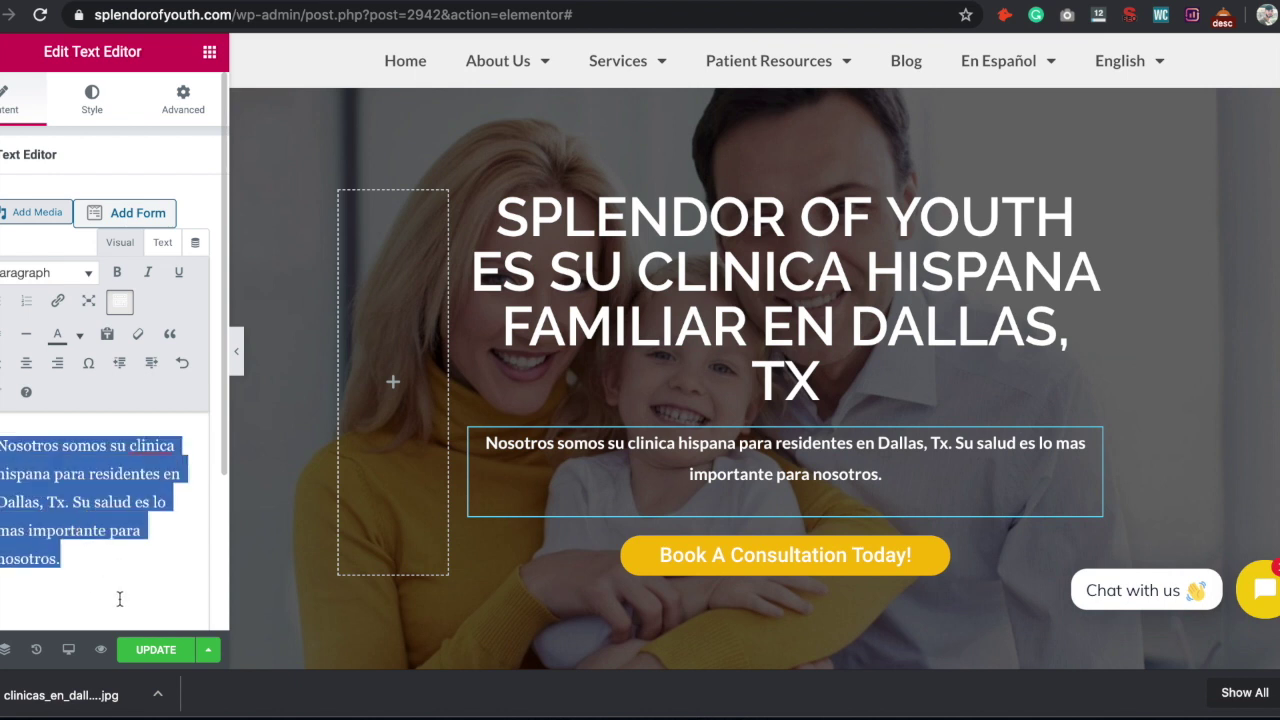
left_click(90, 550)
Step: Set the hero button's text to "Llamanos Hoy!"
left_click(786, 557)
triple_click(137, 245)
type("Llamanos Hoy")
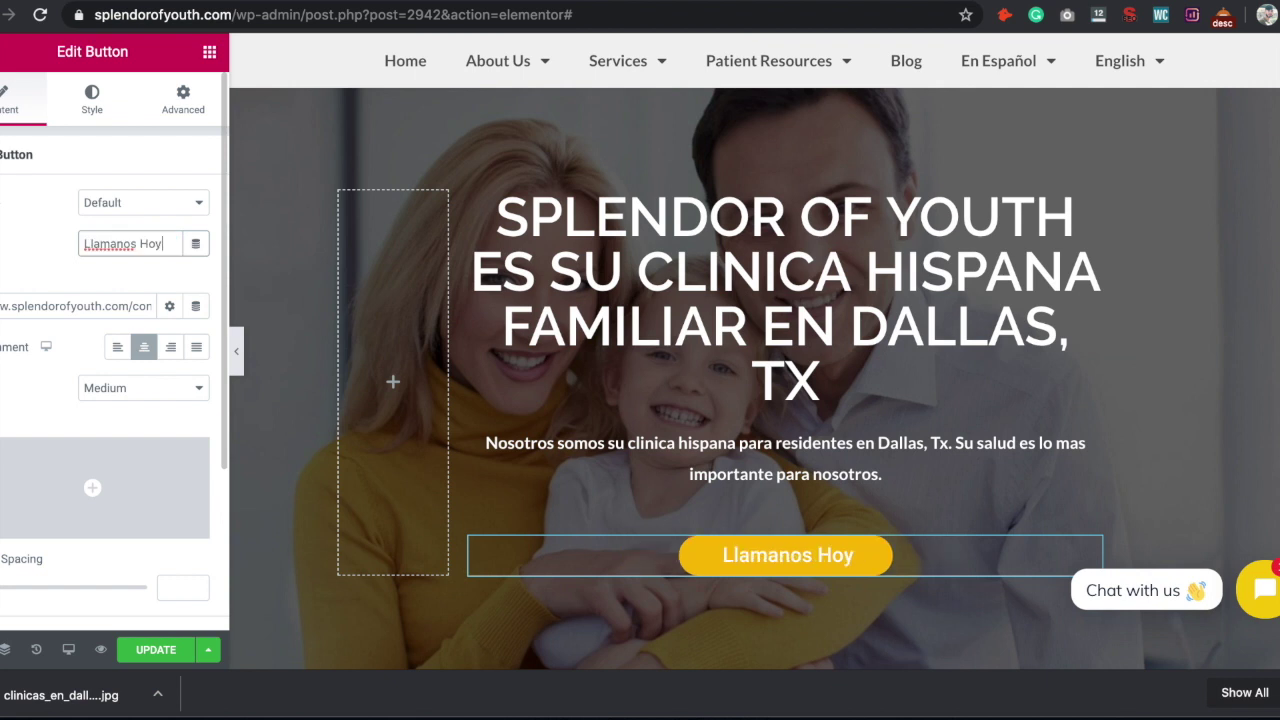
type("!")
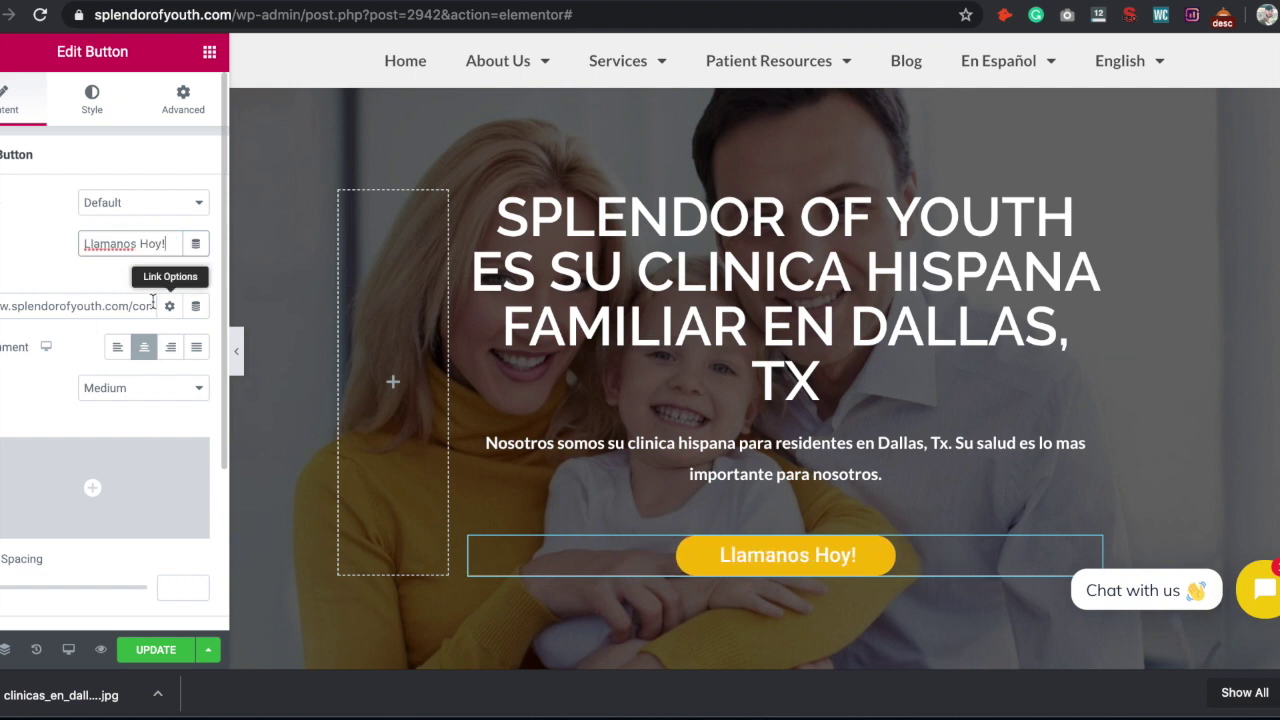
Step: Add a Basic Gallery widget to the empty column beside the doctor's biography
left_click(209, 51)
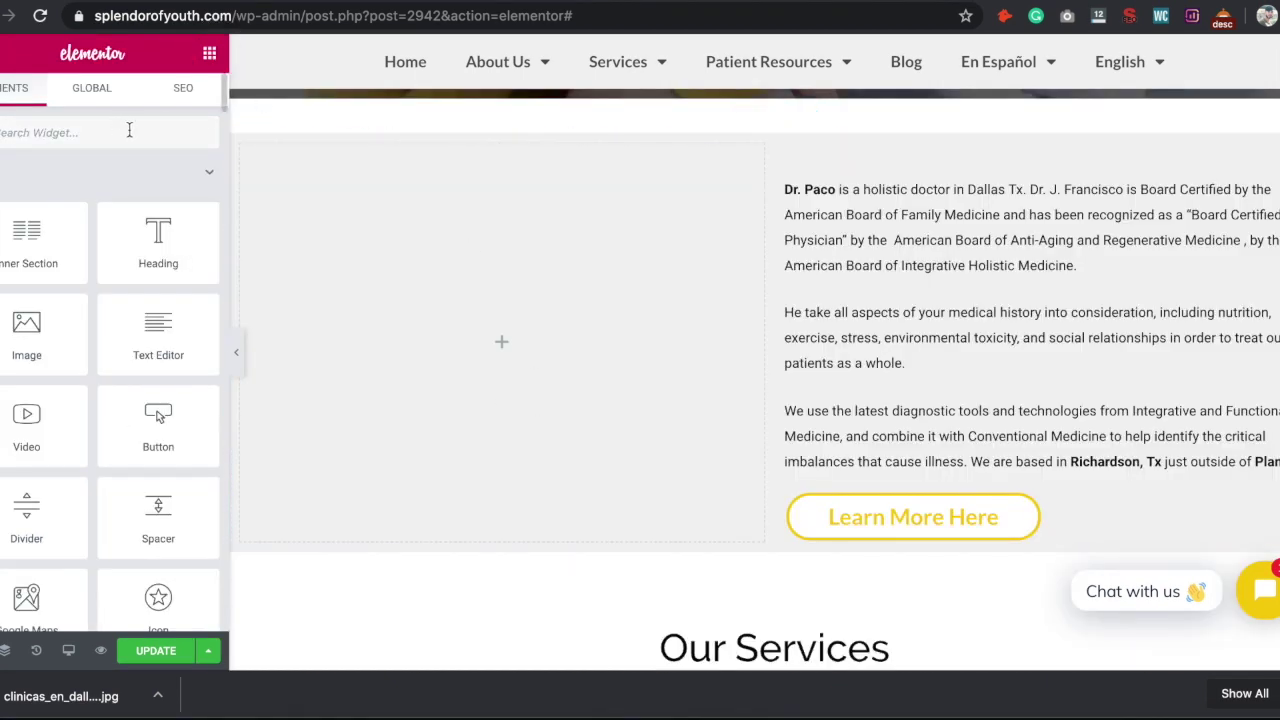
type("galler")
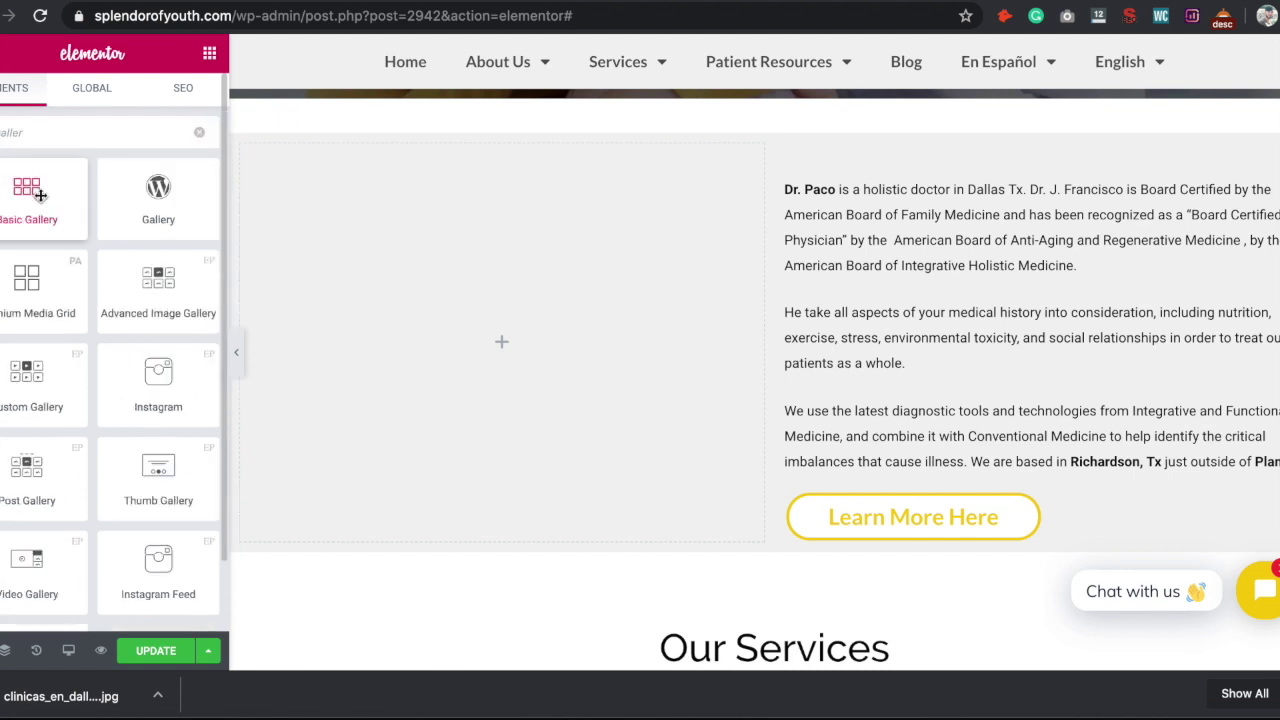
left_click_drag(38, 200, 509, 333)
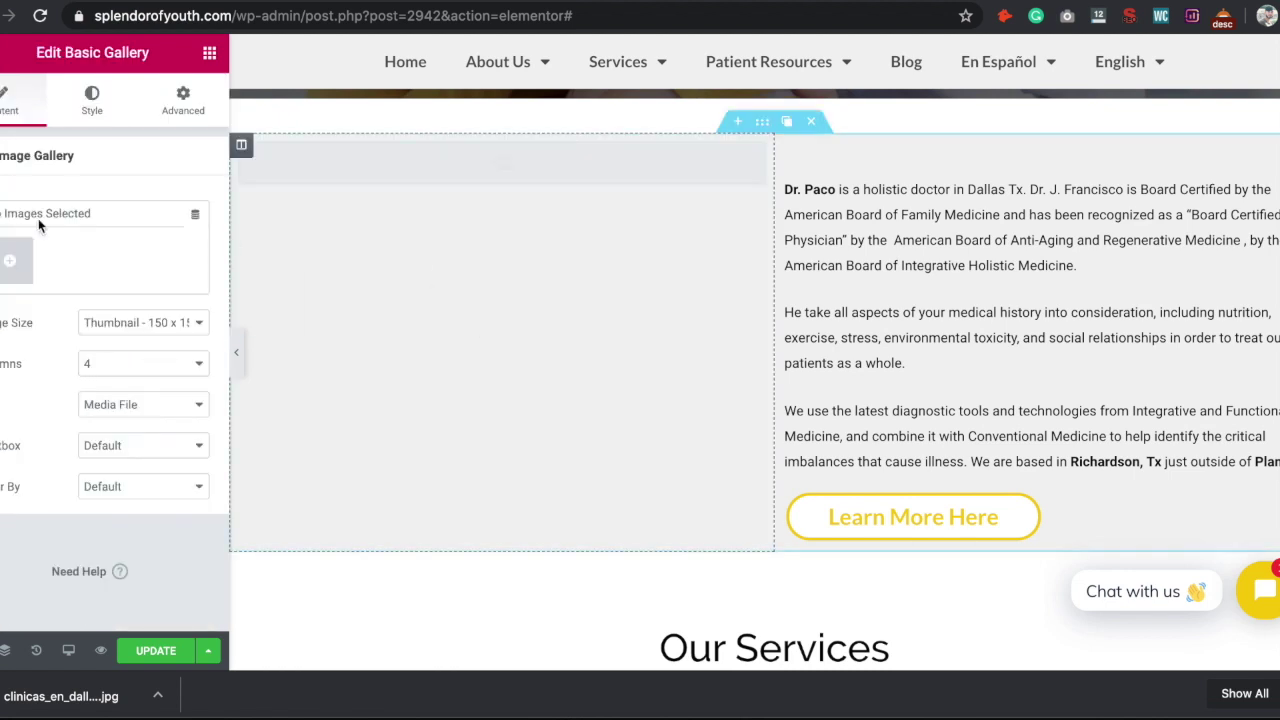
Step: Fill the gallery with four clinic interior photos from the media library, using Medium Large size and 2 columns
left_click(12, 260)
scroll(792, 388, "down", 10)
scroll(792, 388, "down", 20)
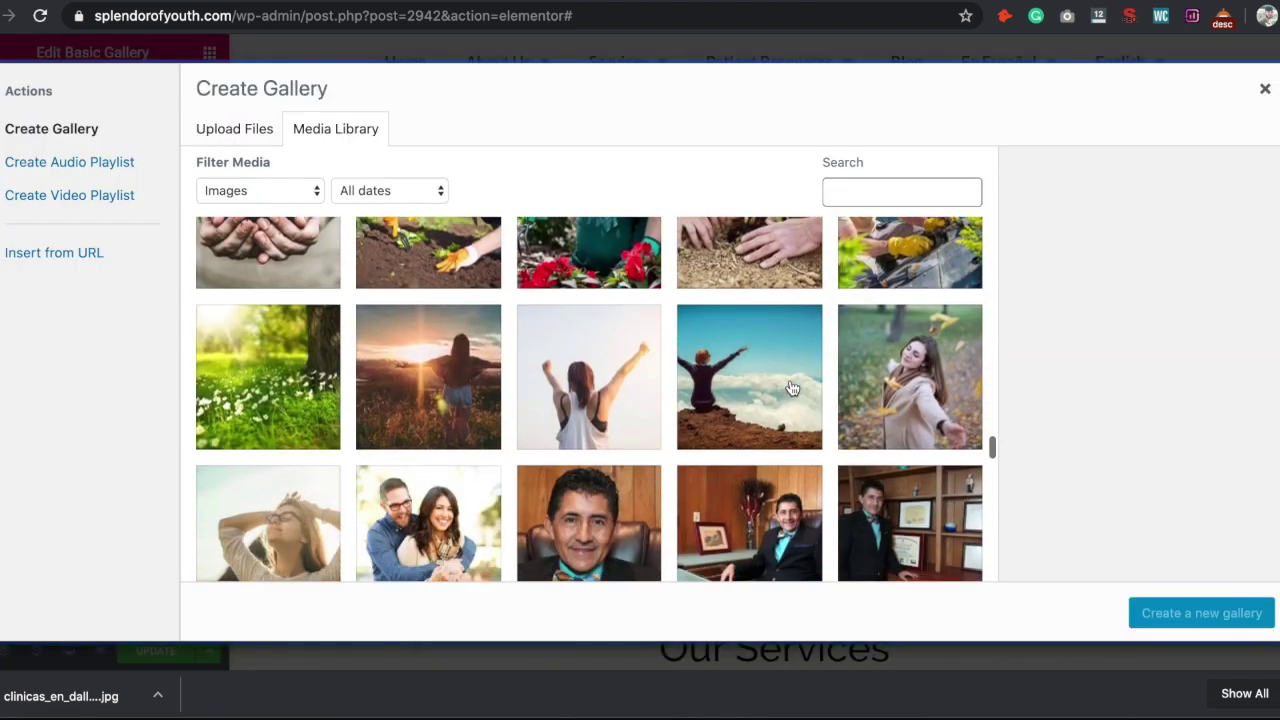
scroll(792, 388, "down", 1)
left_click(584, 440)
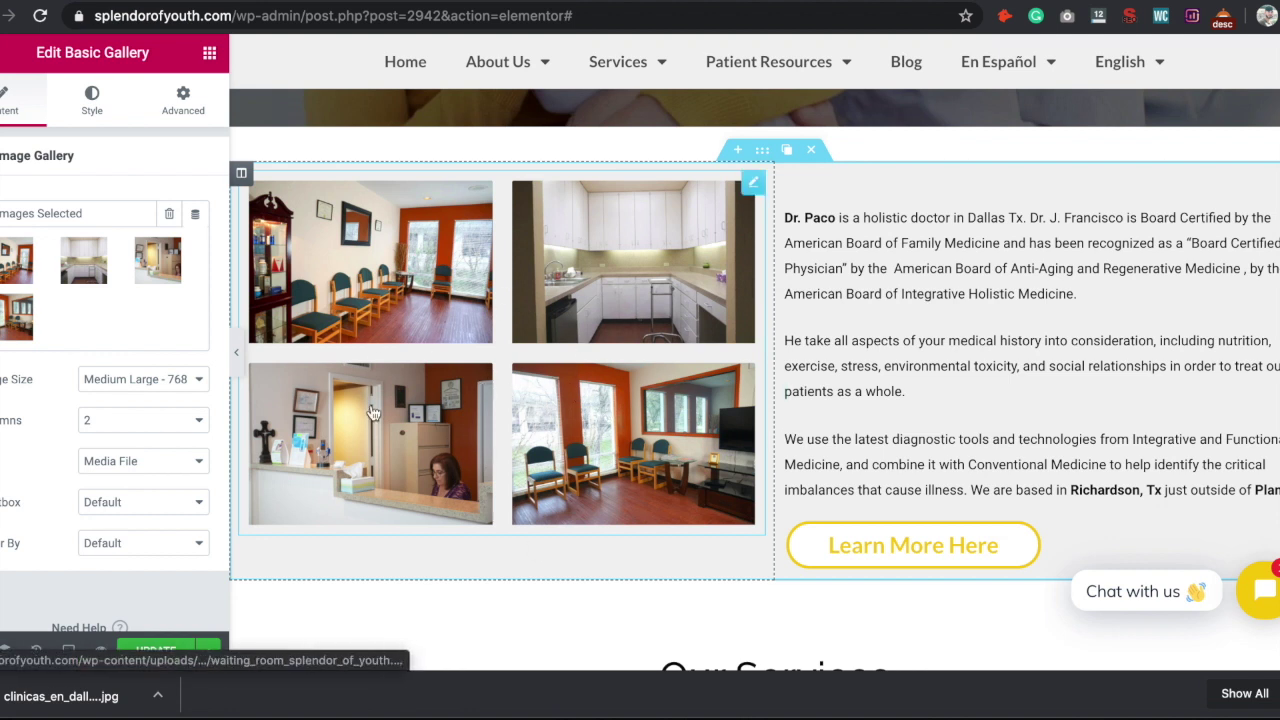
Step: Set the heading beside the gallery to "Sobre su clinica familiar en Dallas", copied from the H2 line of the drafted document
left_click(1031, 179)
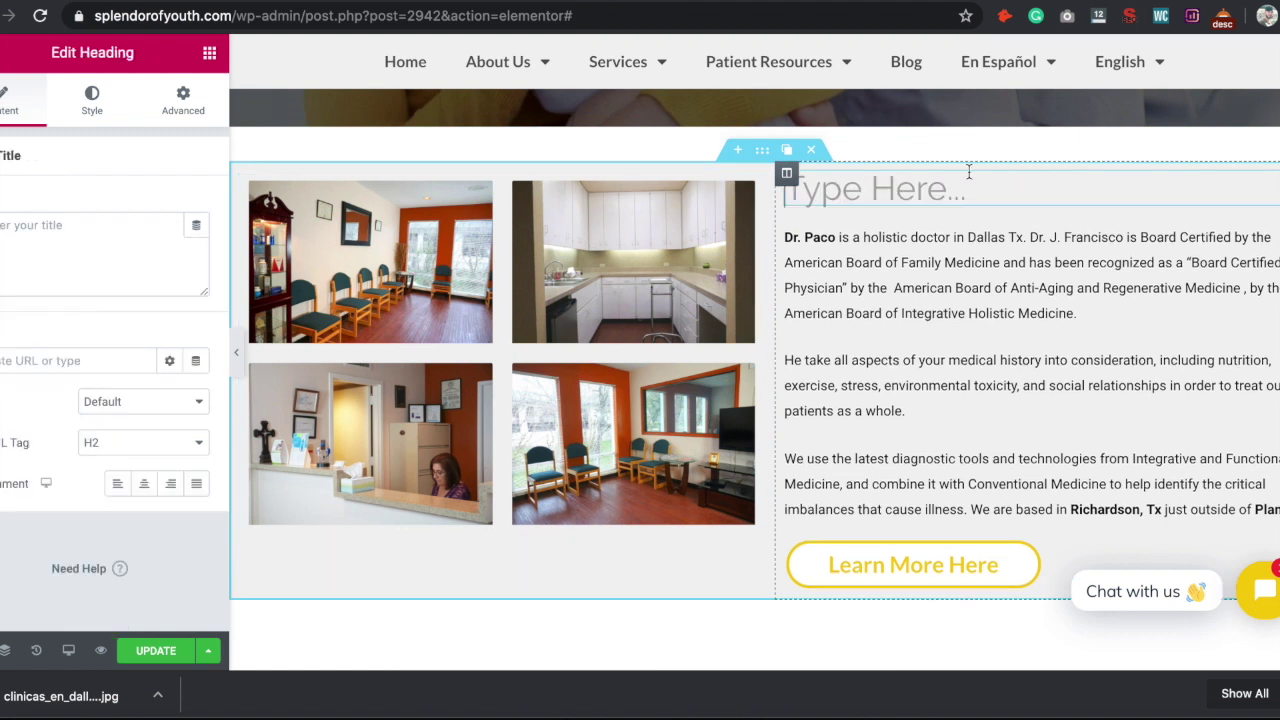
key("ctrl+Tab")
scroll(460, 402, "down", 1)
left_click_drag(329, 272, 600, 273)
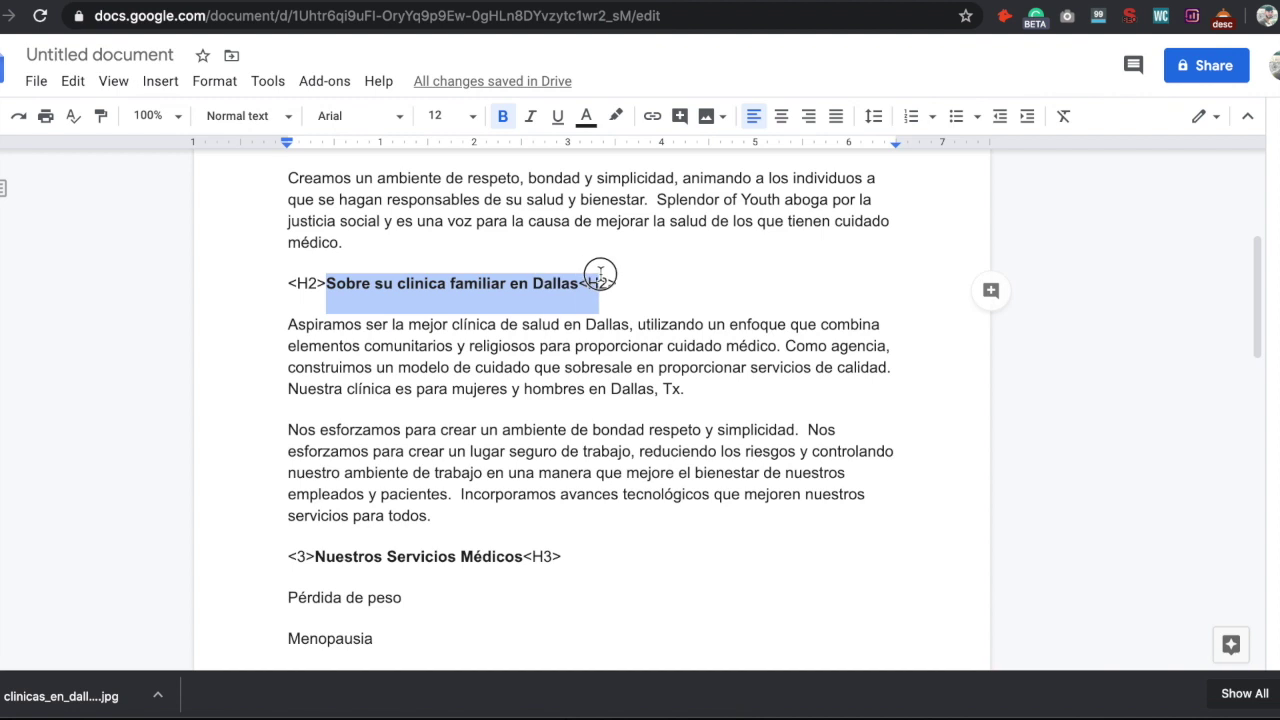
right_click(578, 283)
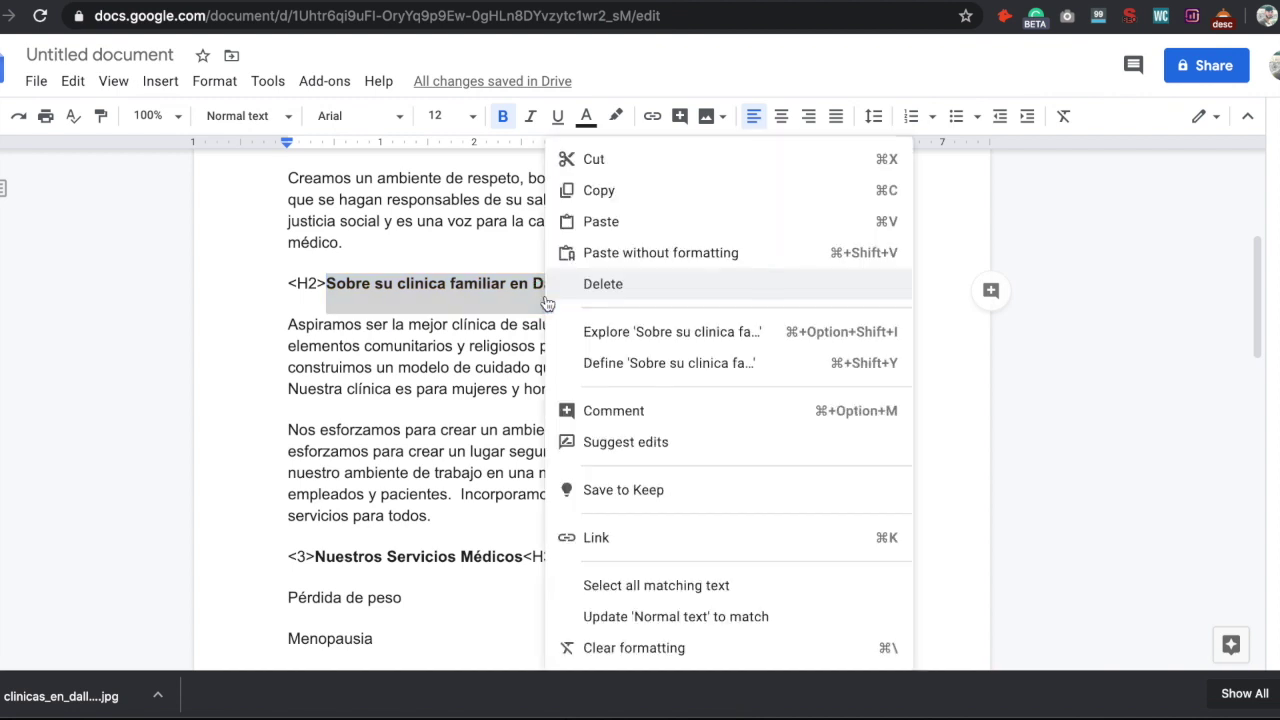
left_click(612, 192)
left_click(625, 283)
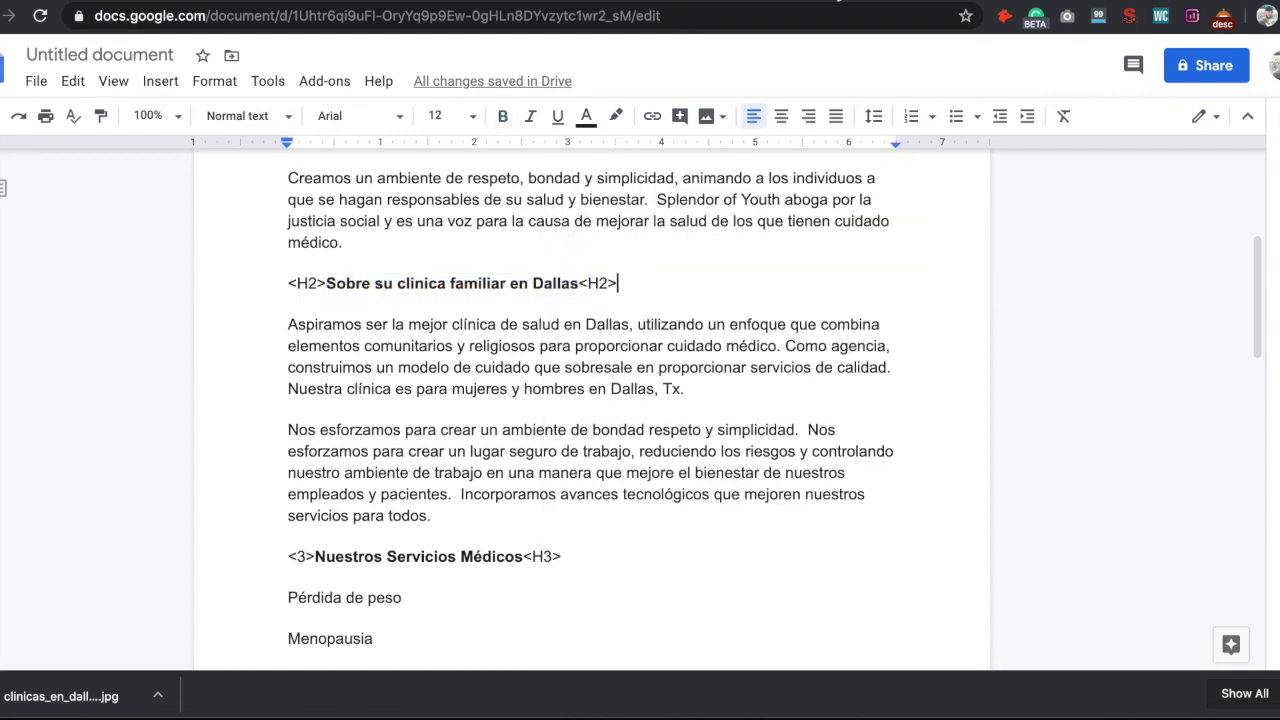
left_click(693, 2)
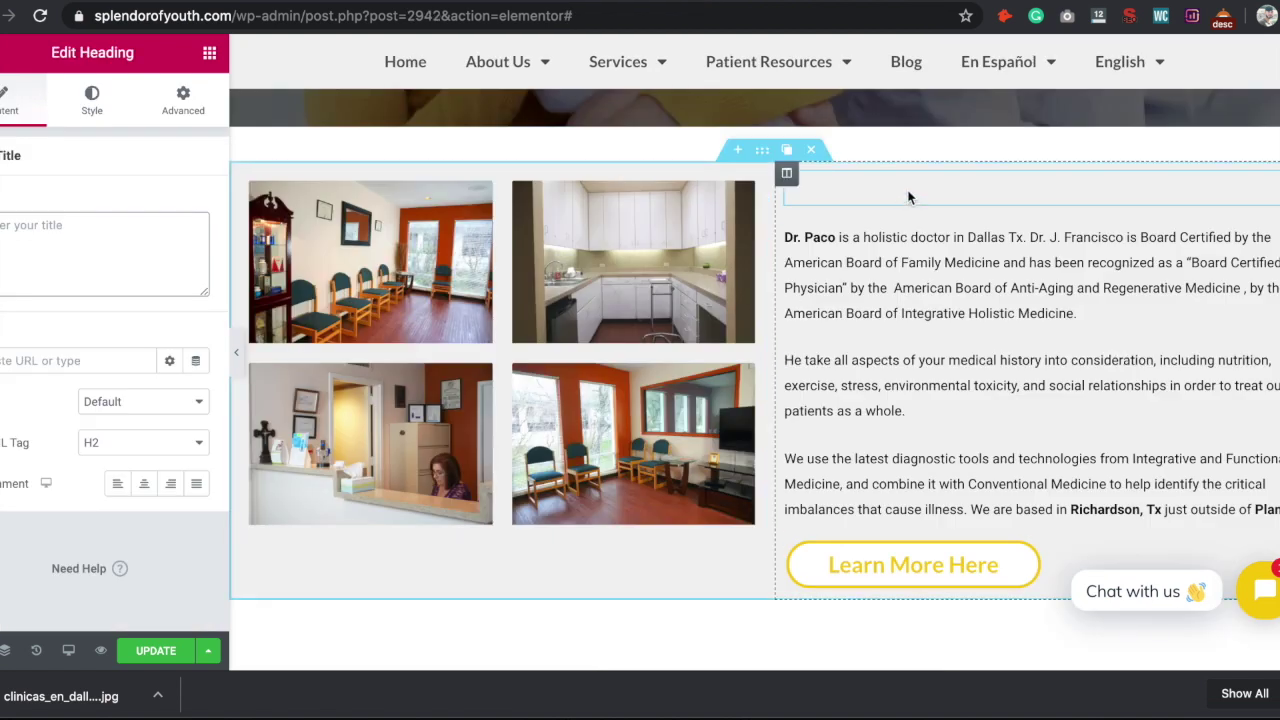
right_click(40, 268)
left_click(90, 357)
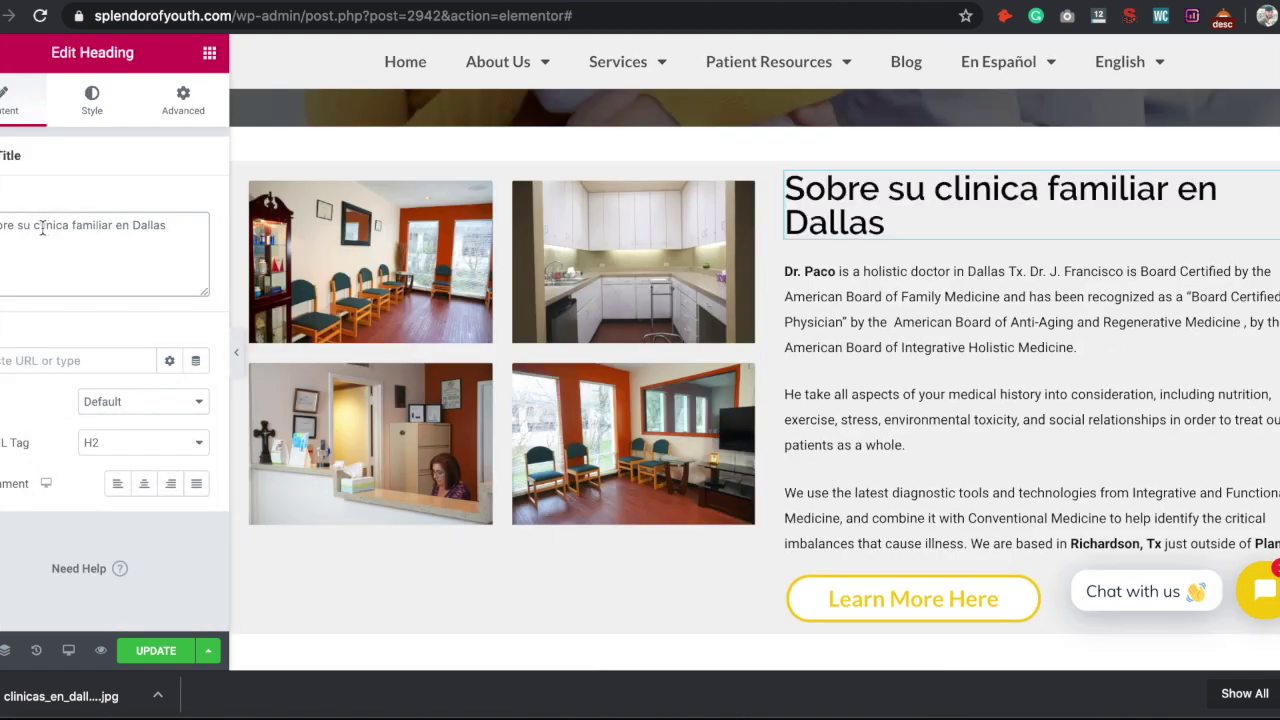
left_click_drag(33, 226, 171, 220)
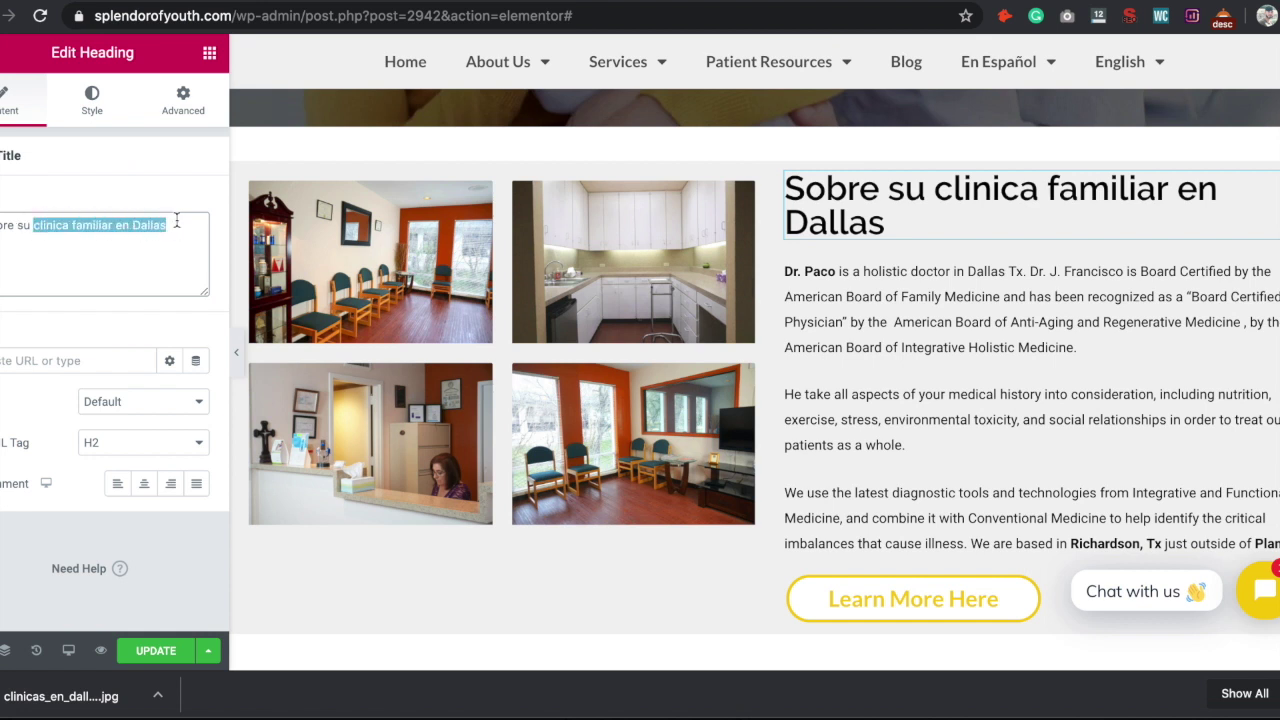
Step: Replace the doctor's biography beside the gallery with the two paragraphs under the H1 line of the drafted document
left_click(953, 335)
left_click_drag(2, 446, 207, 680)
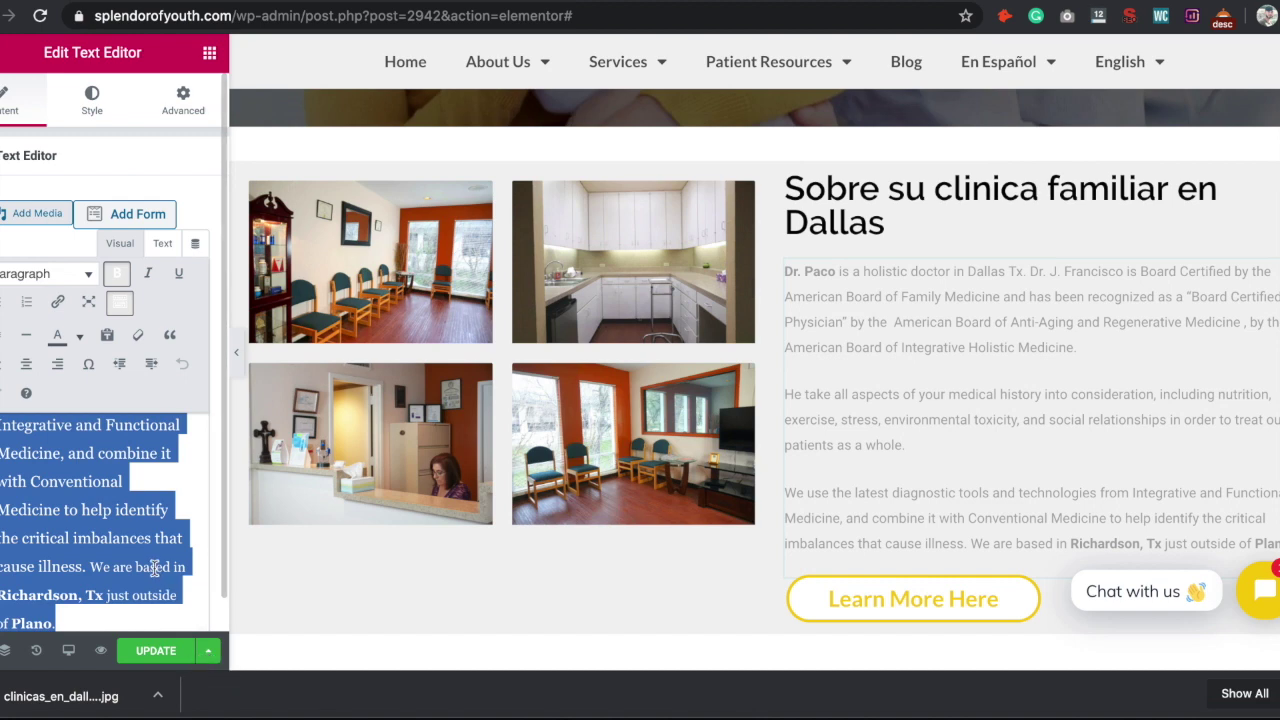
key("ctrl+x")
left_click(112, 5)
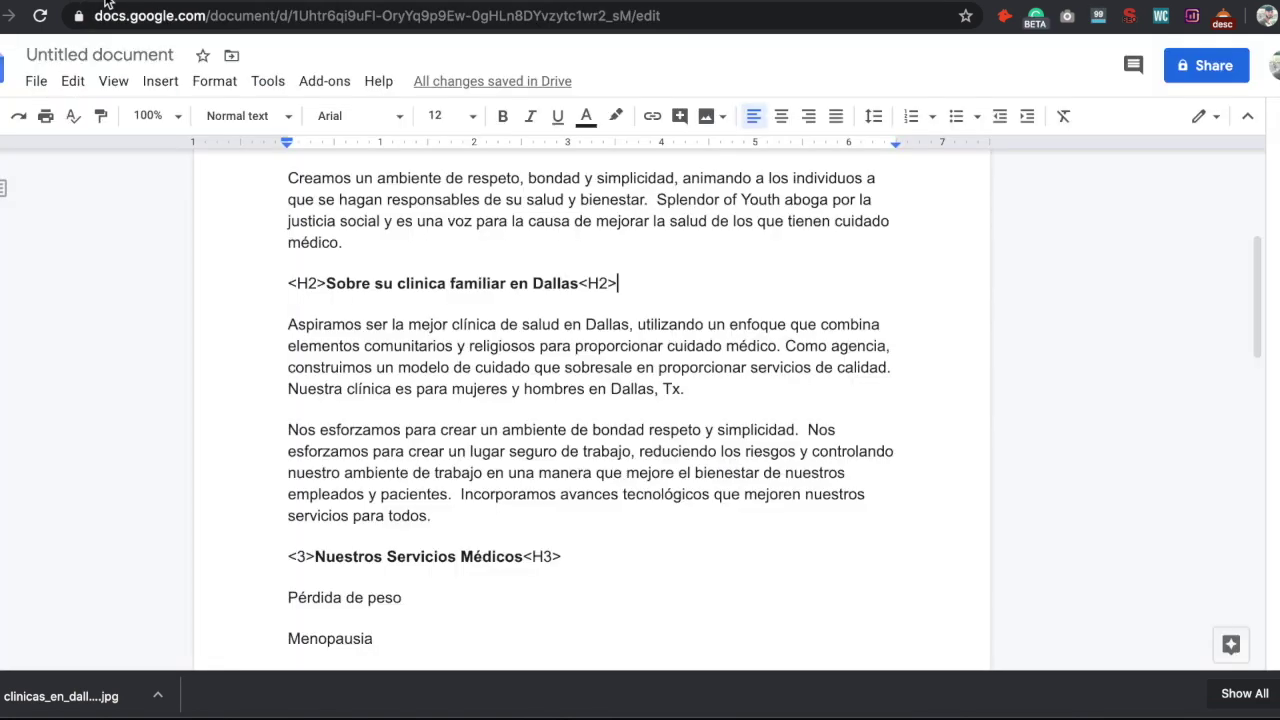
scroll(316, 236, "up", 3)
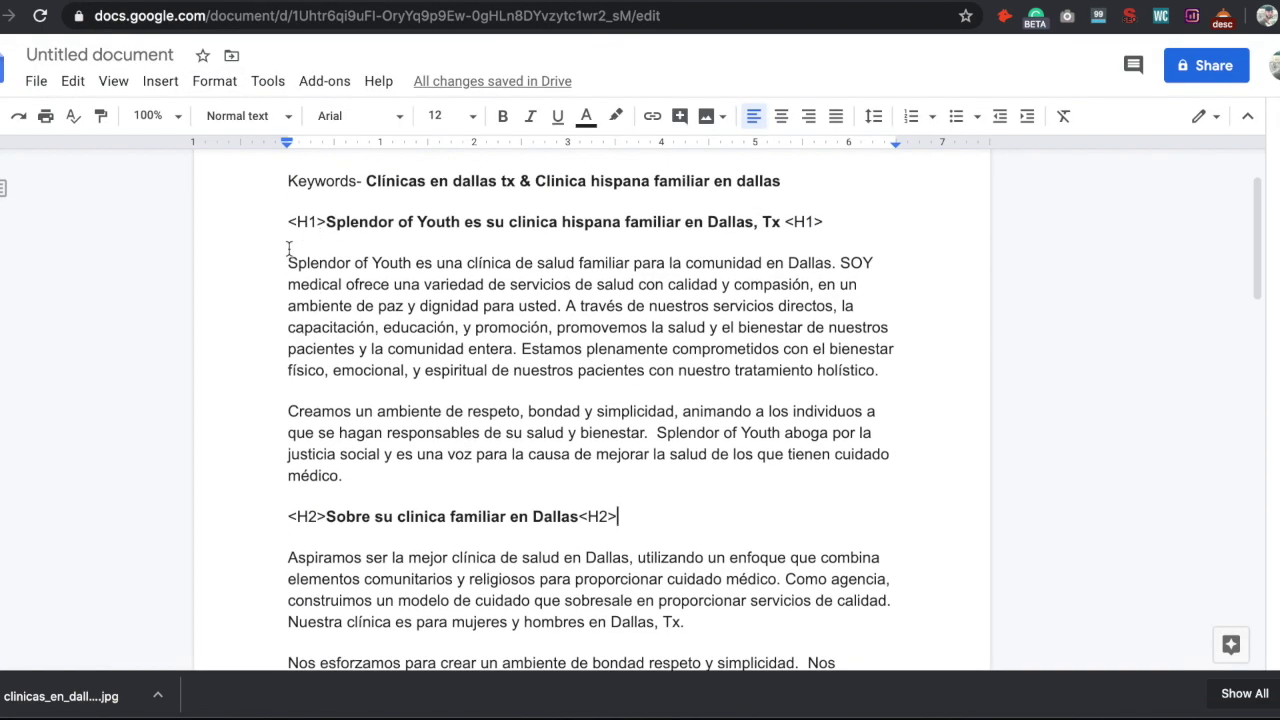
left_click_drag(290, 263, 394, 486)
key("ctrl+c")
key("ctrl+shift+Tab")
right_click(91, 450)
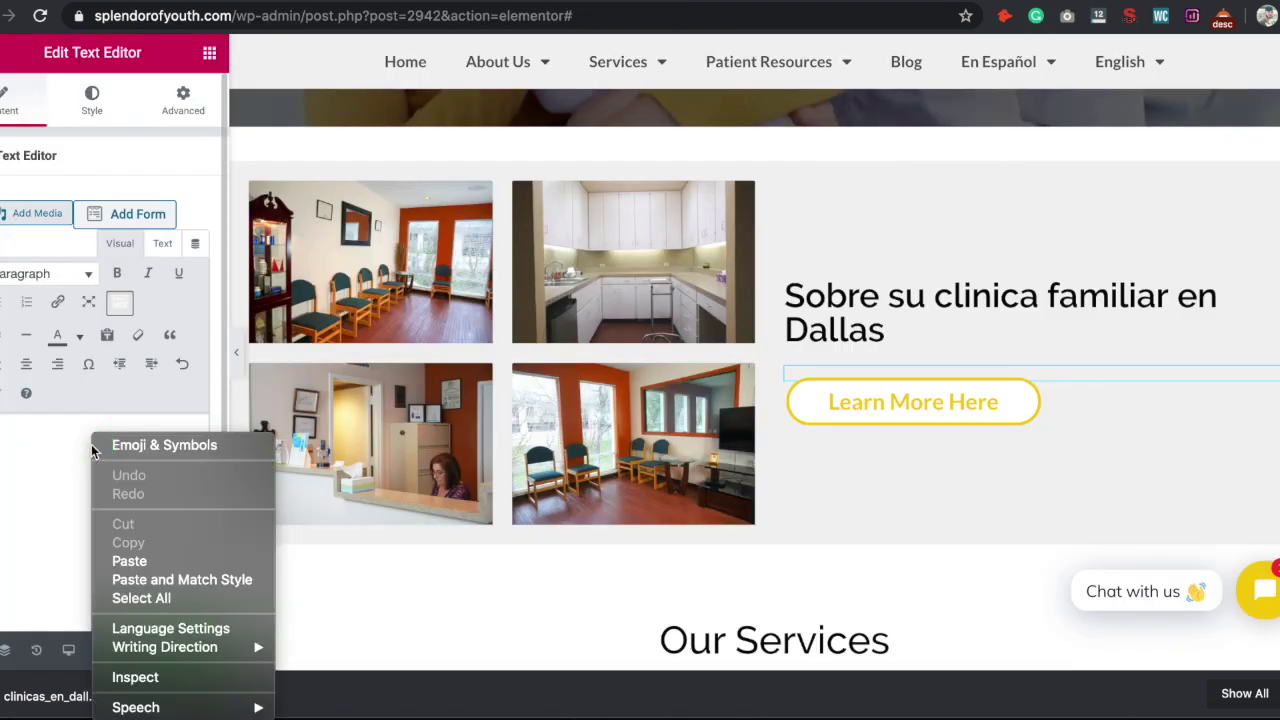
left_click(135, 558)
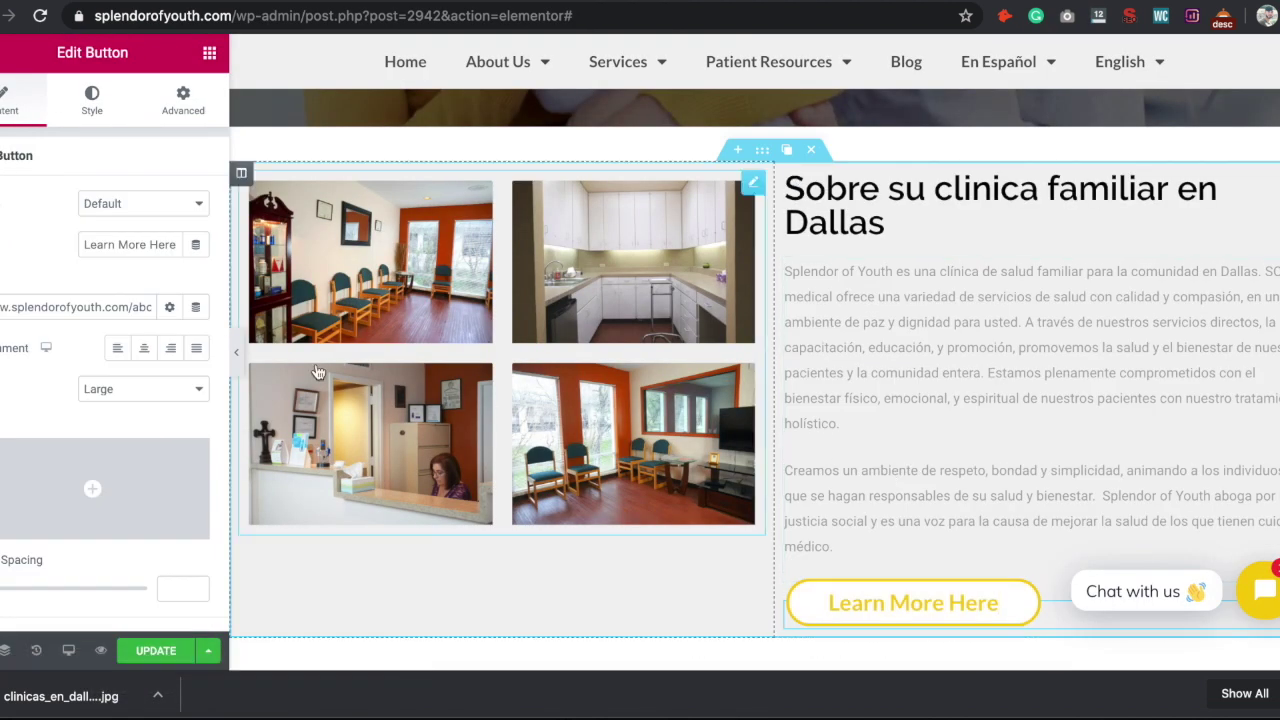
Step: Change the "Learn More Here" button's text to "Aprenda Mas" and preview the section without the editing controls
left_click_drag(178, 244, 84, 244)
type("Aprenda Mas")
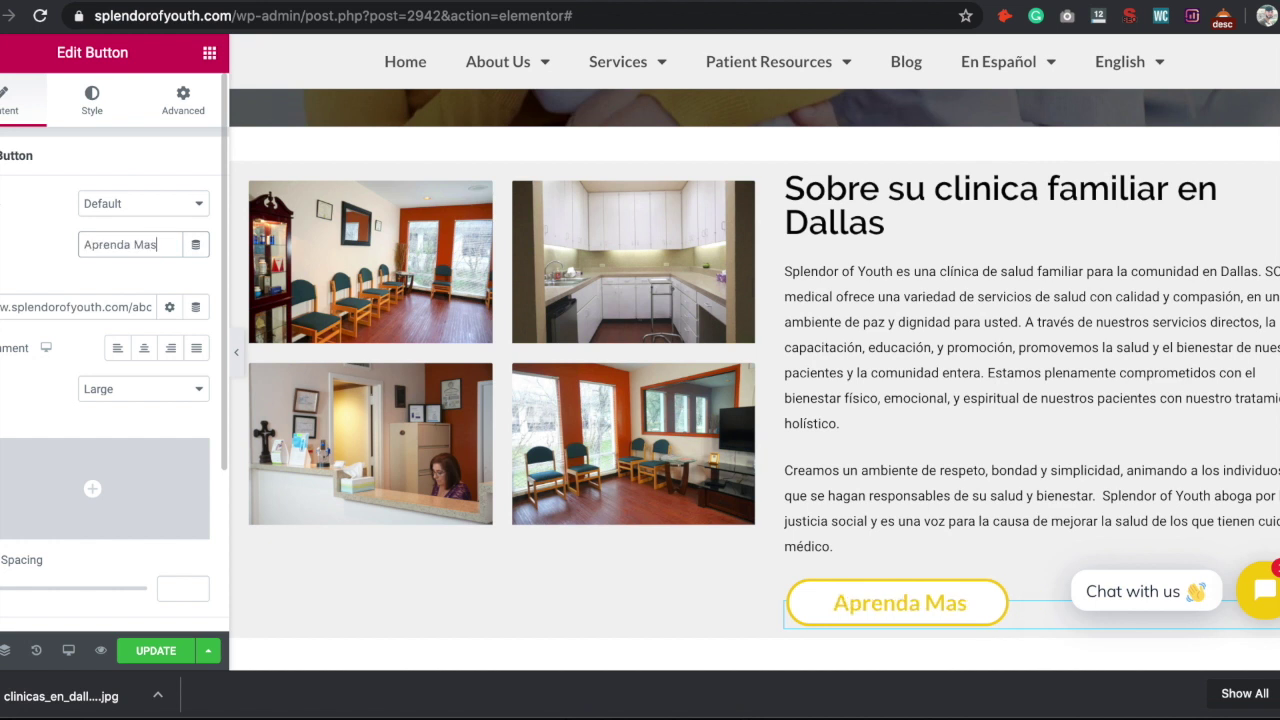
left_click(236, 352)
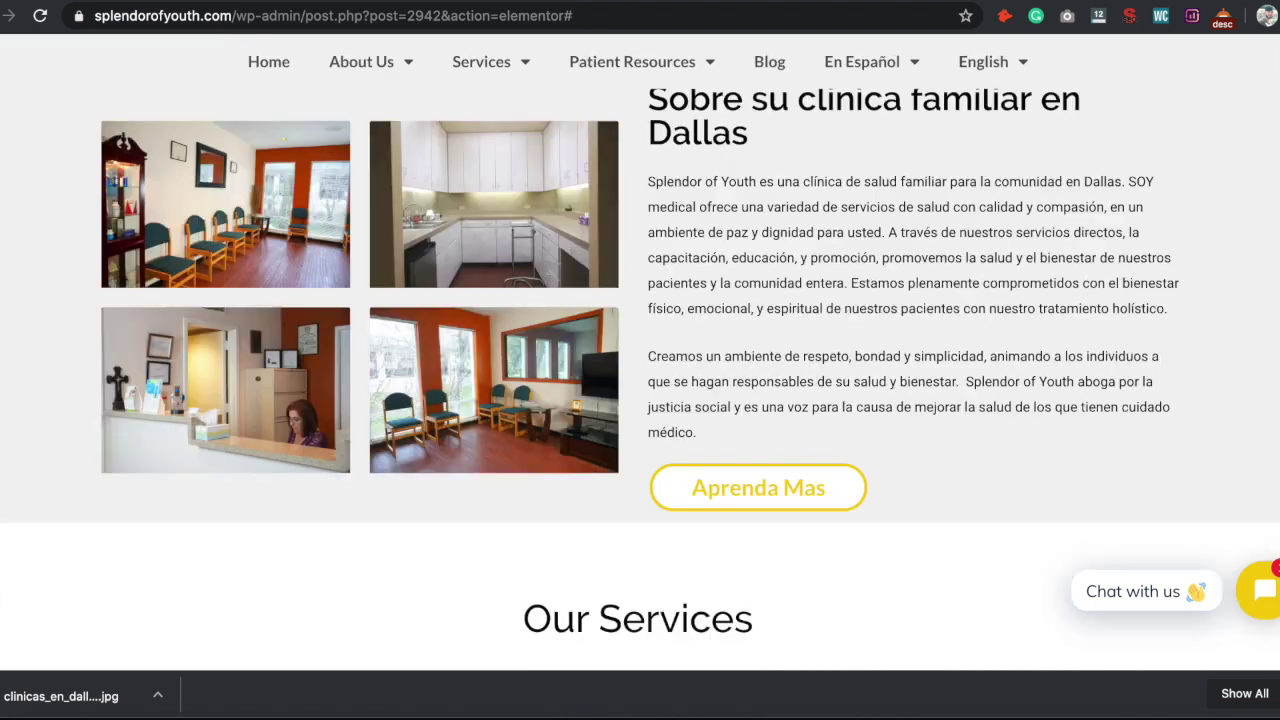
Step: Change the HTML tag of the "Our Services" heading to H3
left_click(818, 460)
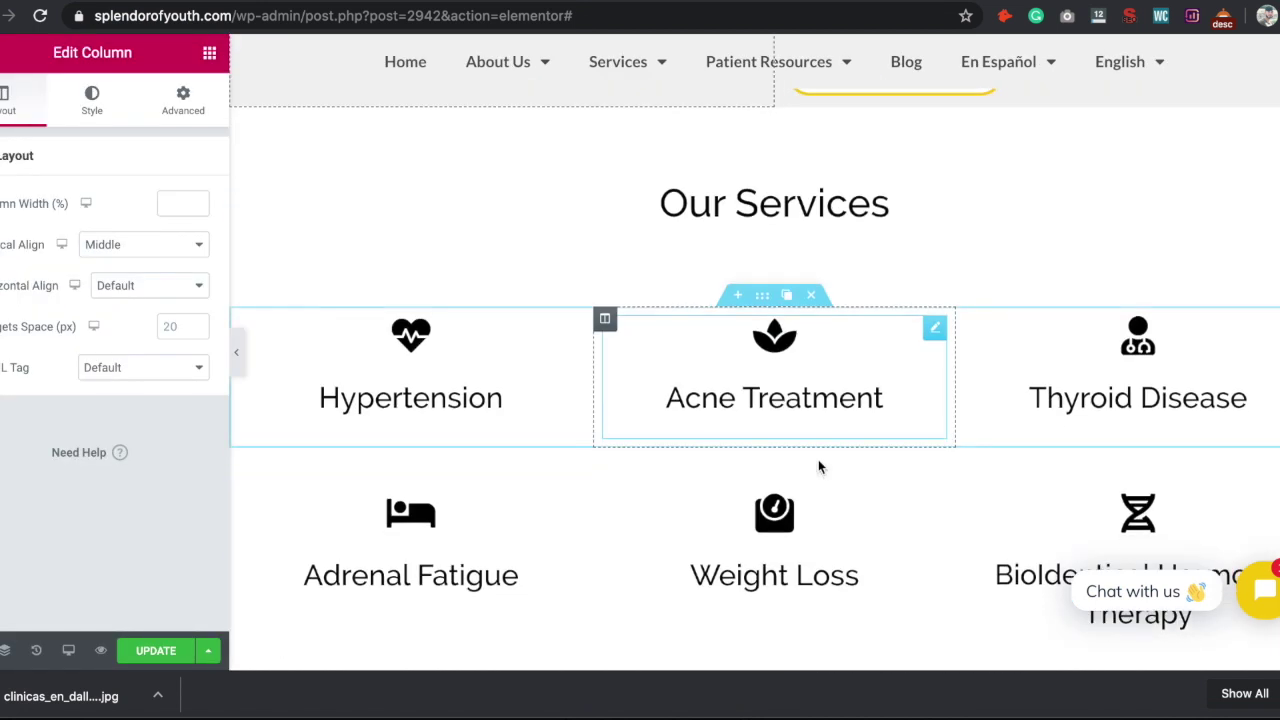
left_click(793, 218)
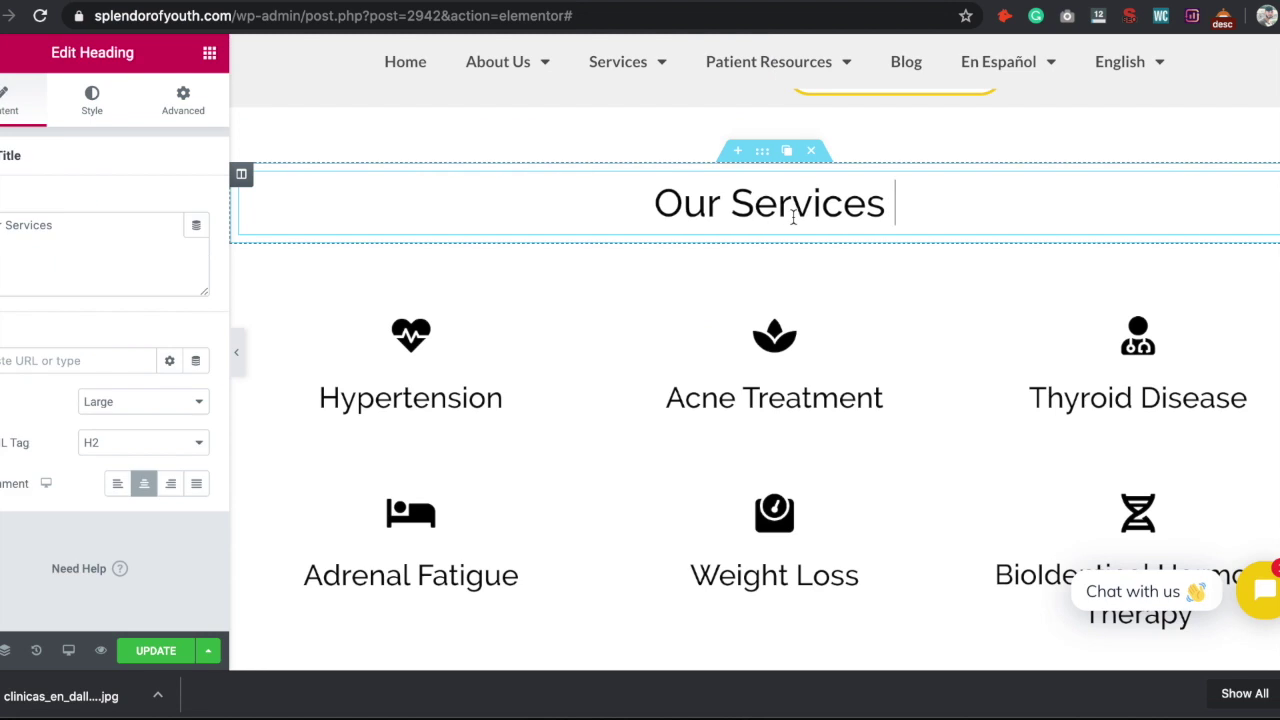
left_click(172, 446)
left_click(178, 455)
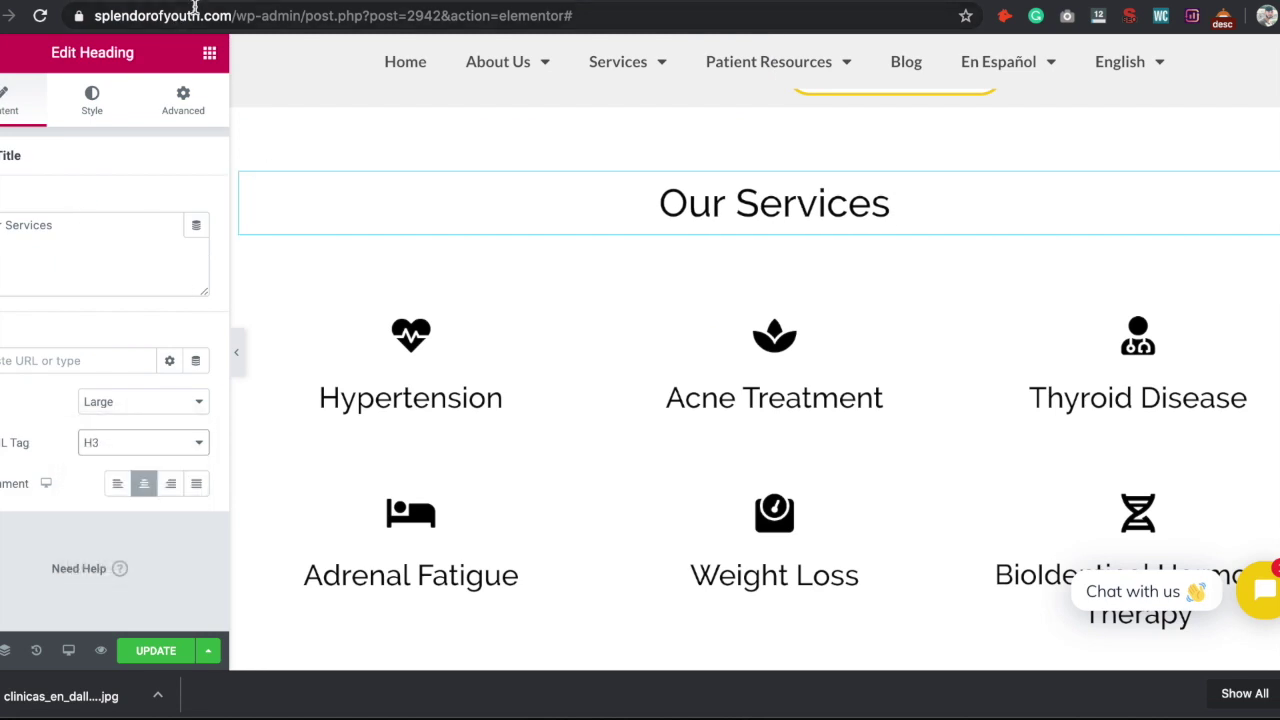
Step: Replace the services heading's text with "Nuestros Servicios Médicos", copied from the H3 line of the drafted document
key("ctrl+Tab")
scroll(505, 484, "down", 3)
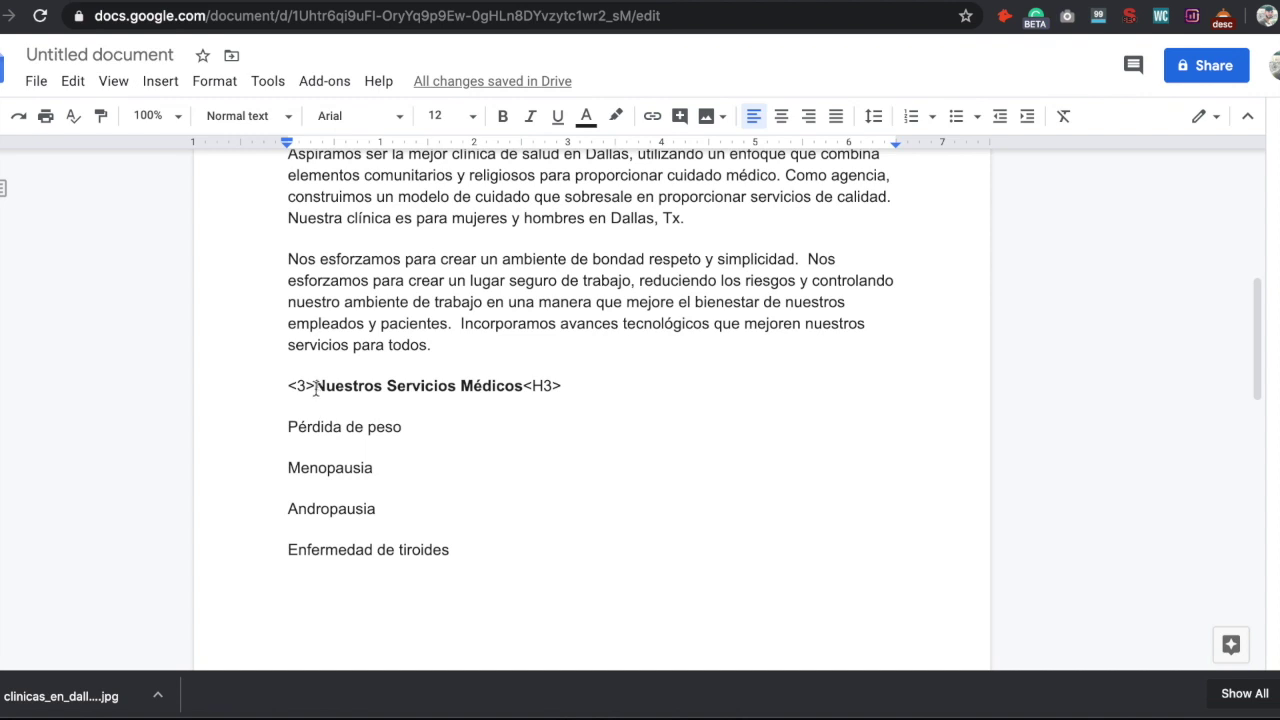
left_click_drag(316, 389, 526, 397)
key("super+c")
key("ctrl+shift+Tab")
right_click(102, 229)
left_click(140, 309)
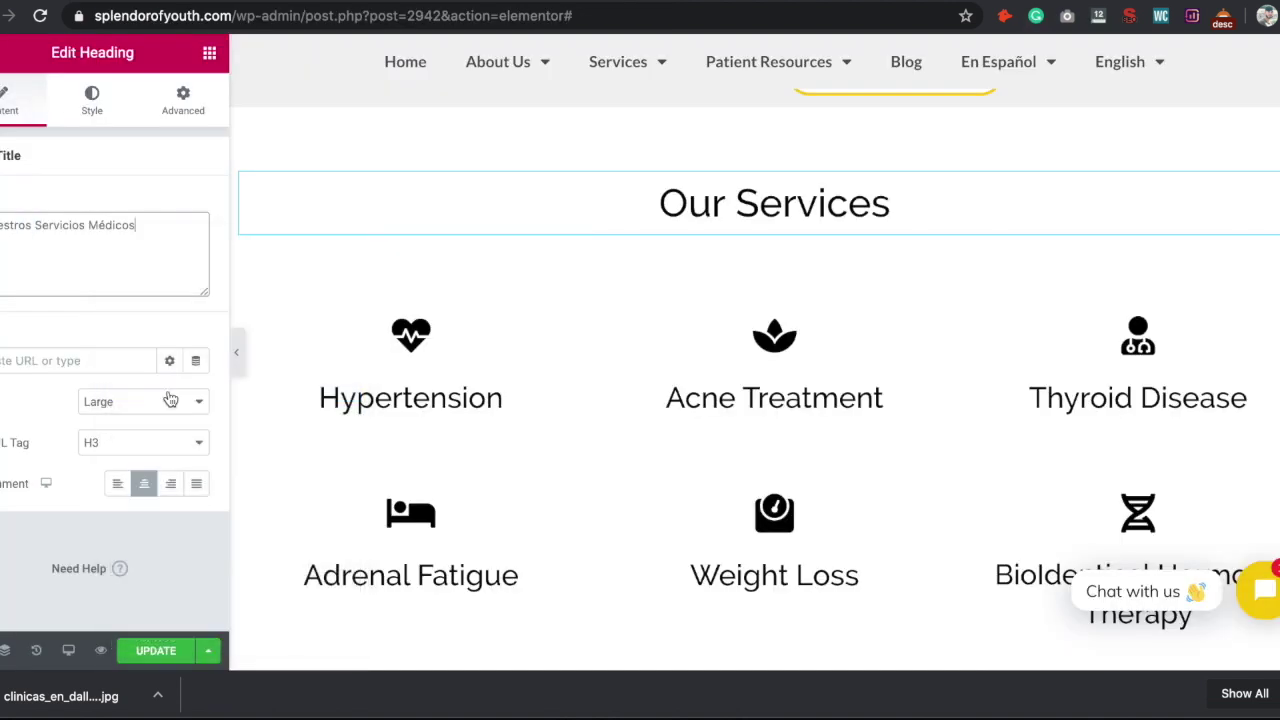
Step: Insert a section of three equal columns under the services heading and place an Icon List widget in its first column
scroll(820, 523, "down", 2)
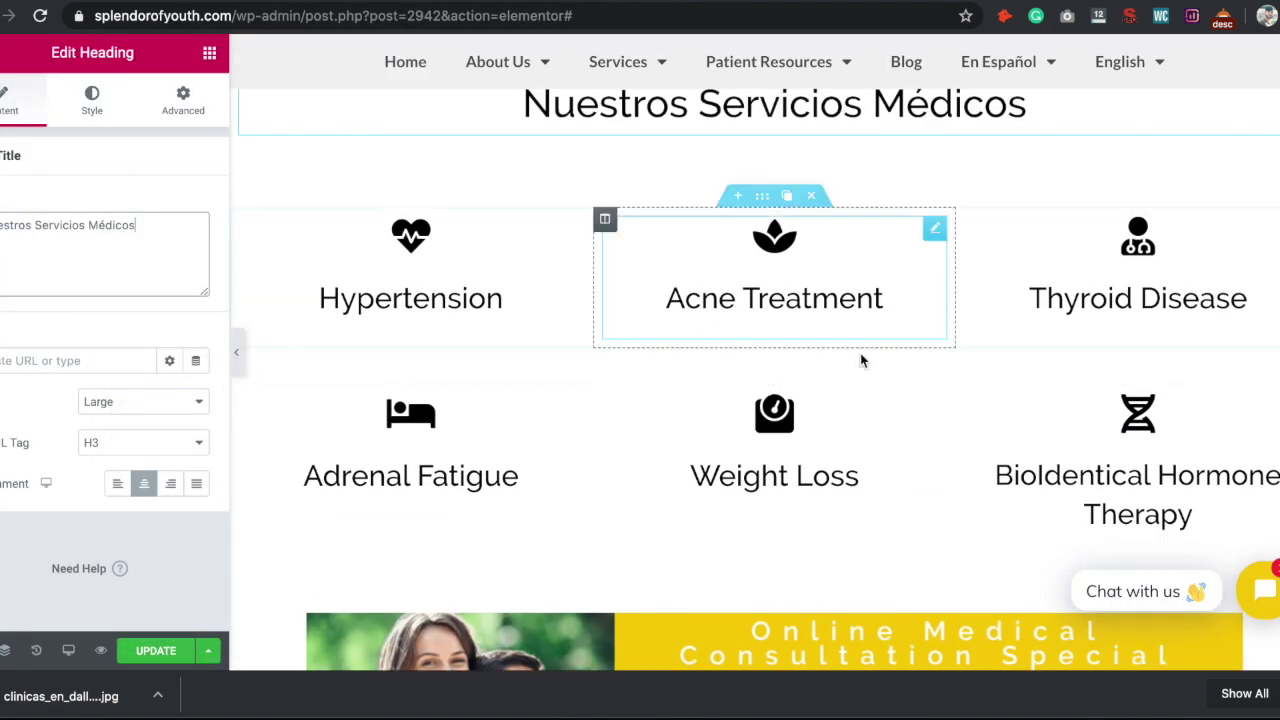
left_click(740, 198)
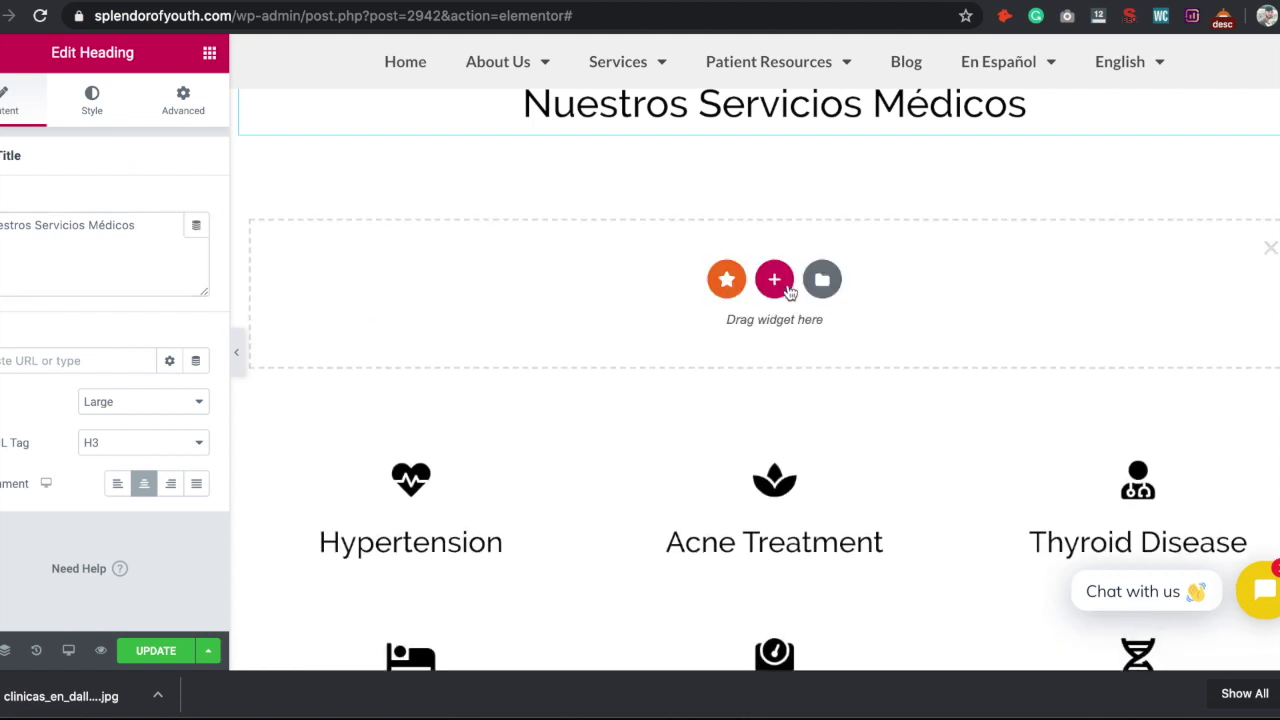
left_click(778, 280)
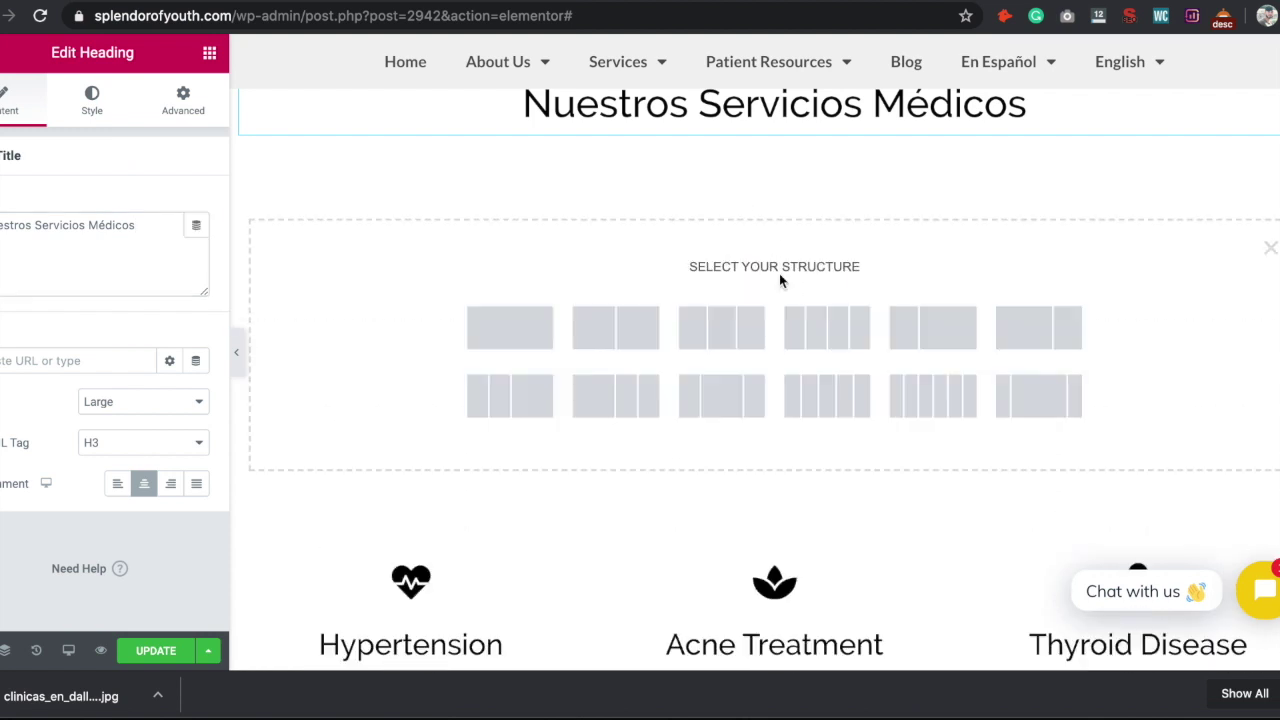
left_click(757, 335)
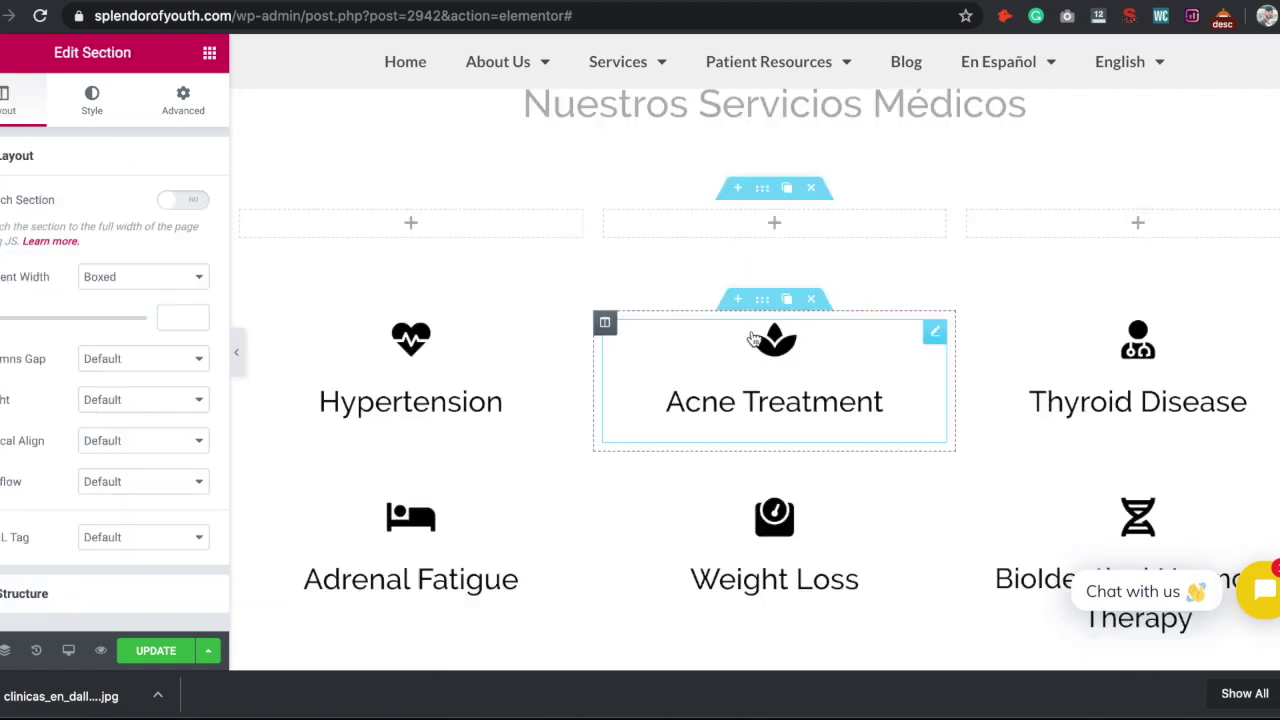
left_click(208, 55)
type("icon")
left_click_drag(56, 277, 403, 212)
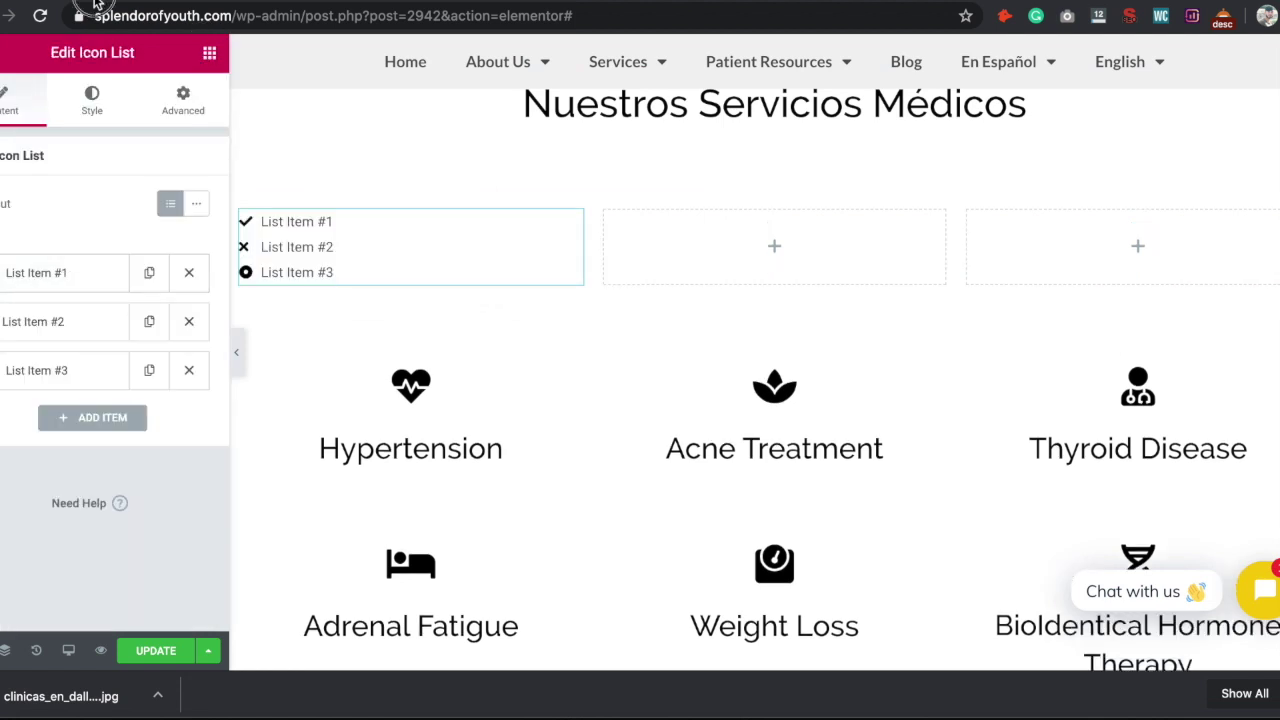
Step: Copy the "Pérdida de peso" line from the drafted document's services list and return to the page editor
key("super+Tab")
scroll(410, 390, "down", 3)
left_click(340, 210)
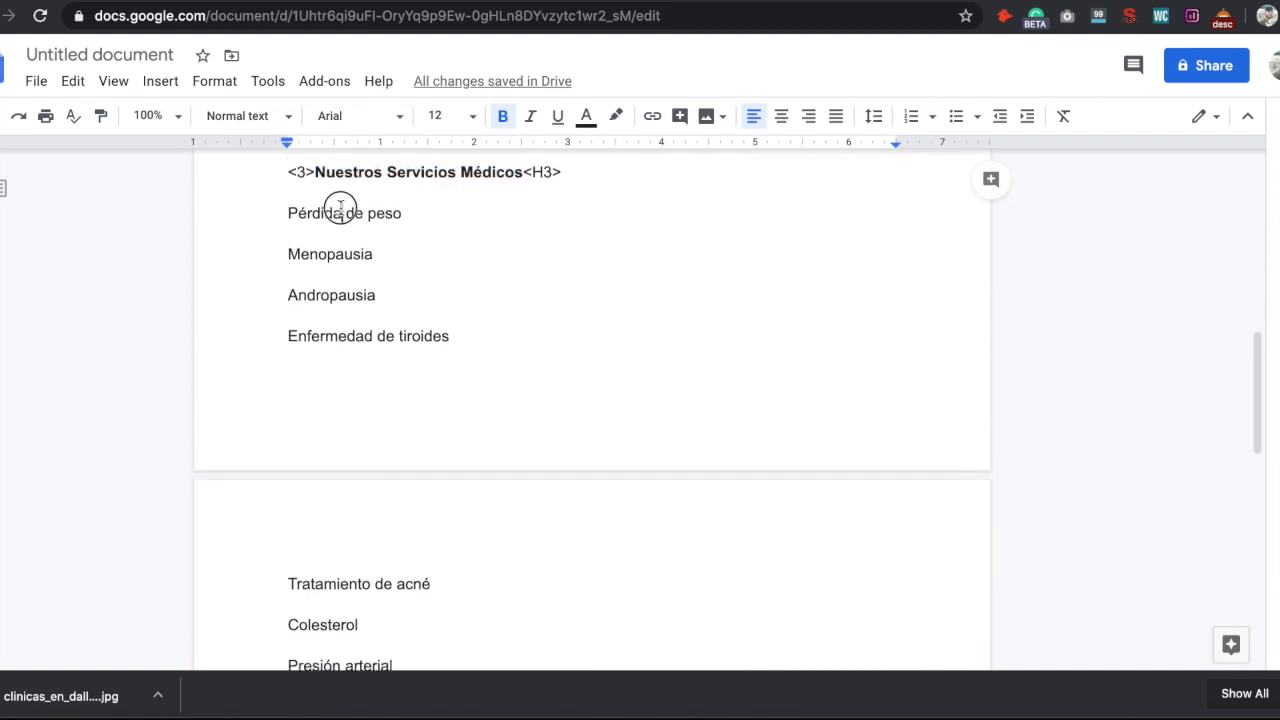
triple_click(340, 210)
right_click(340, 212)
left_click(400, 191)
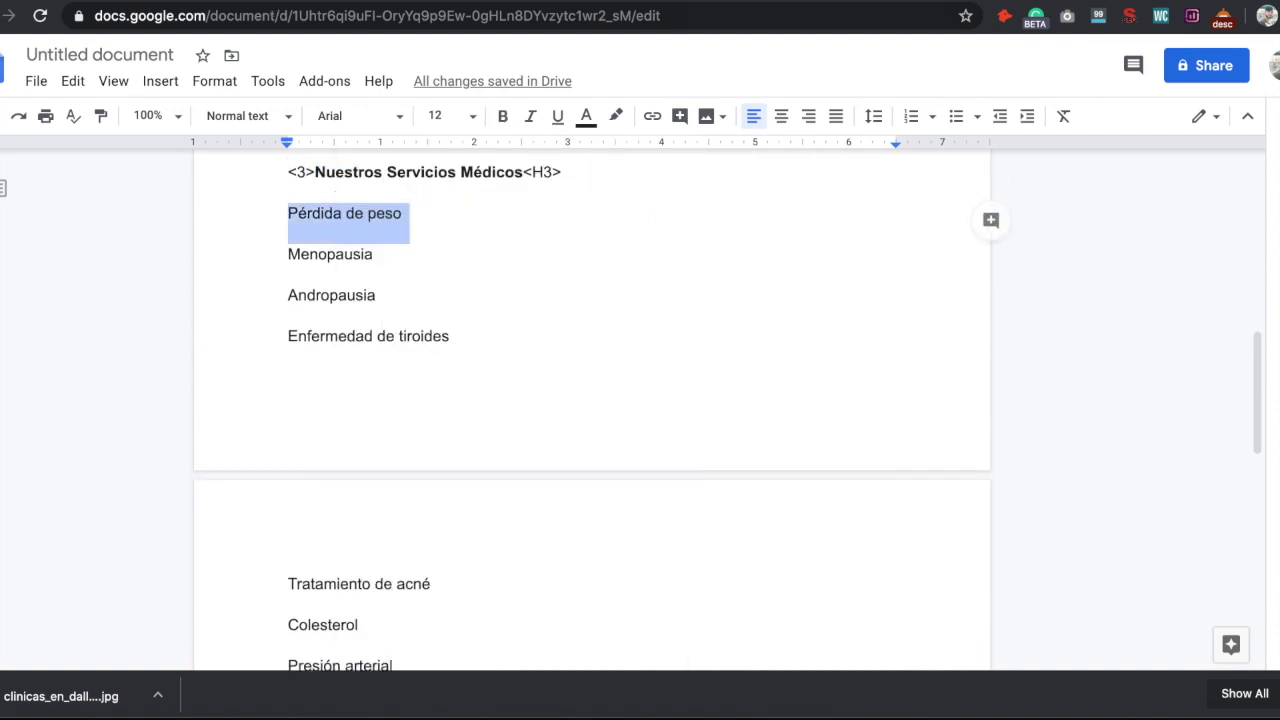
key("super+Tab")
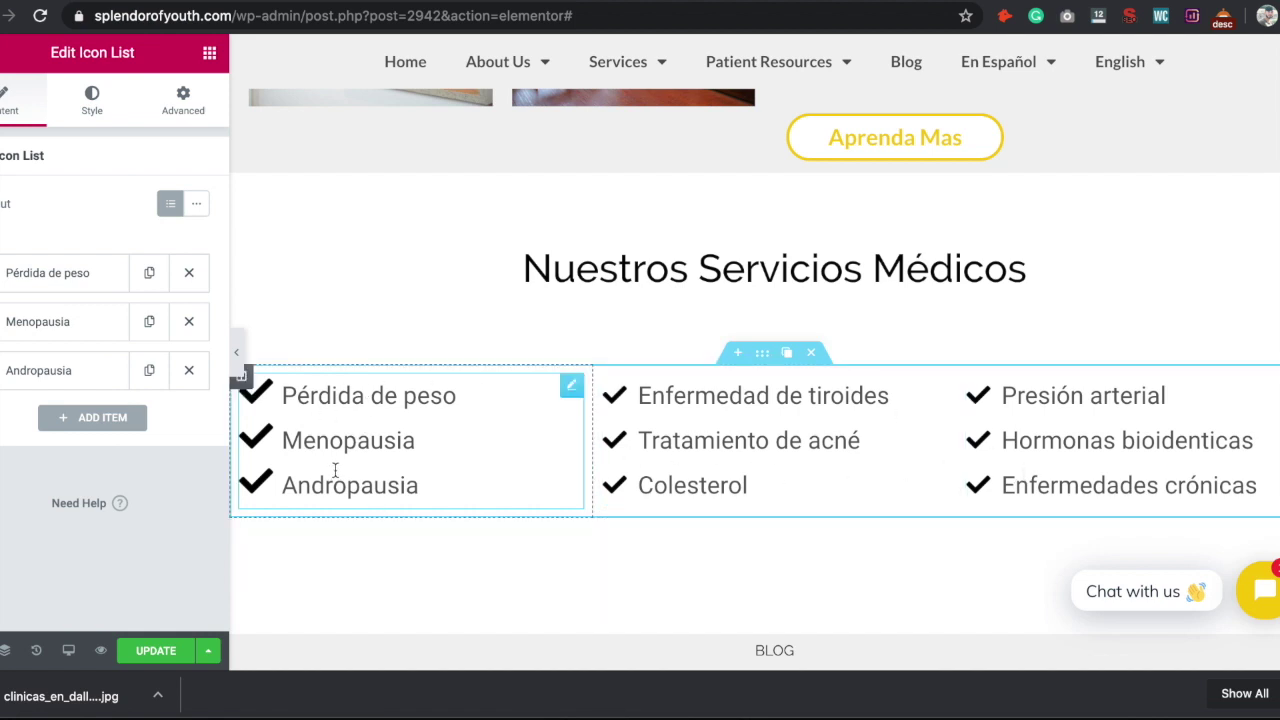
Step: Open the "Pérdida de peso" list item and search for the page it should link to
left_click(404, 401)
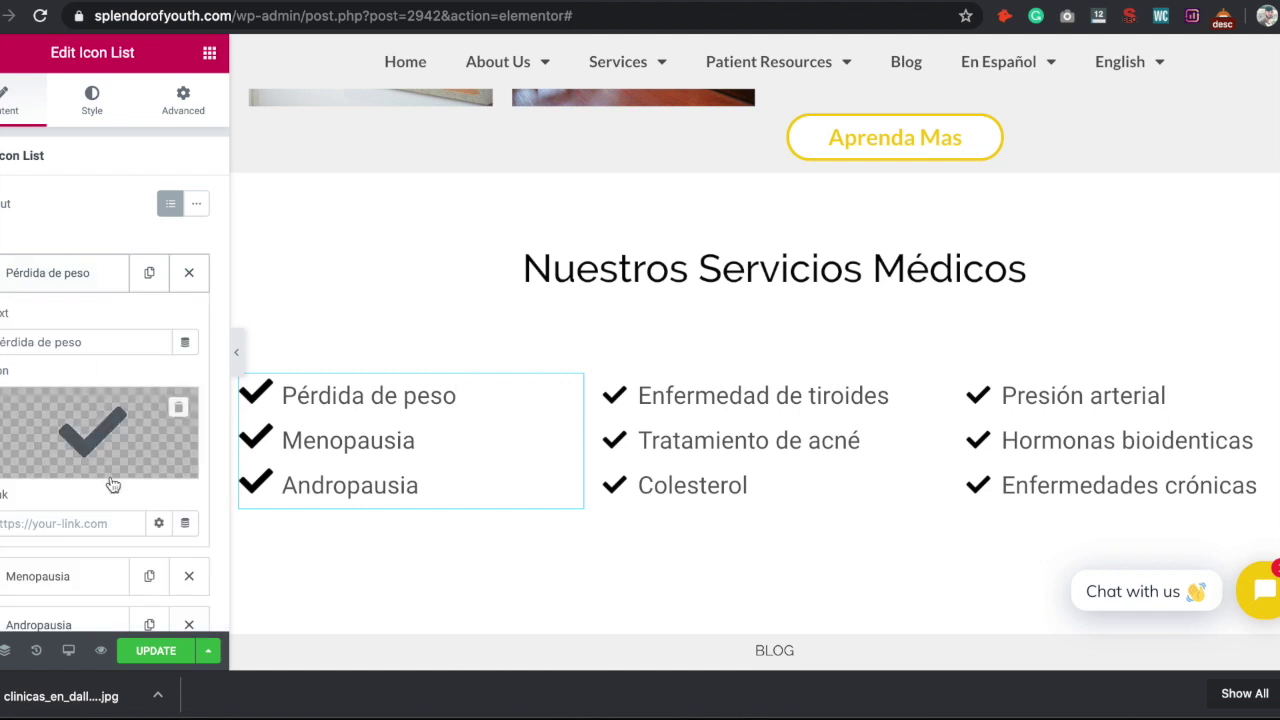
left_click(79, 524)
type("eso")
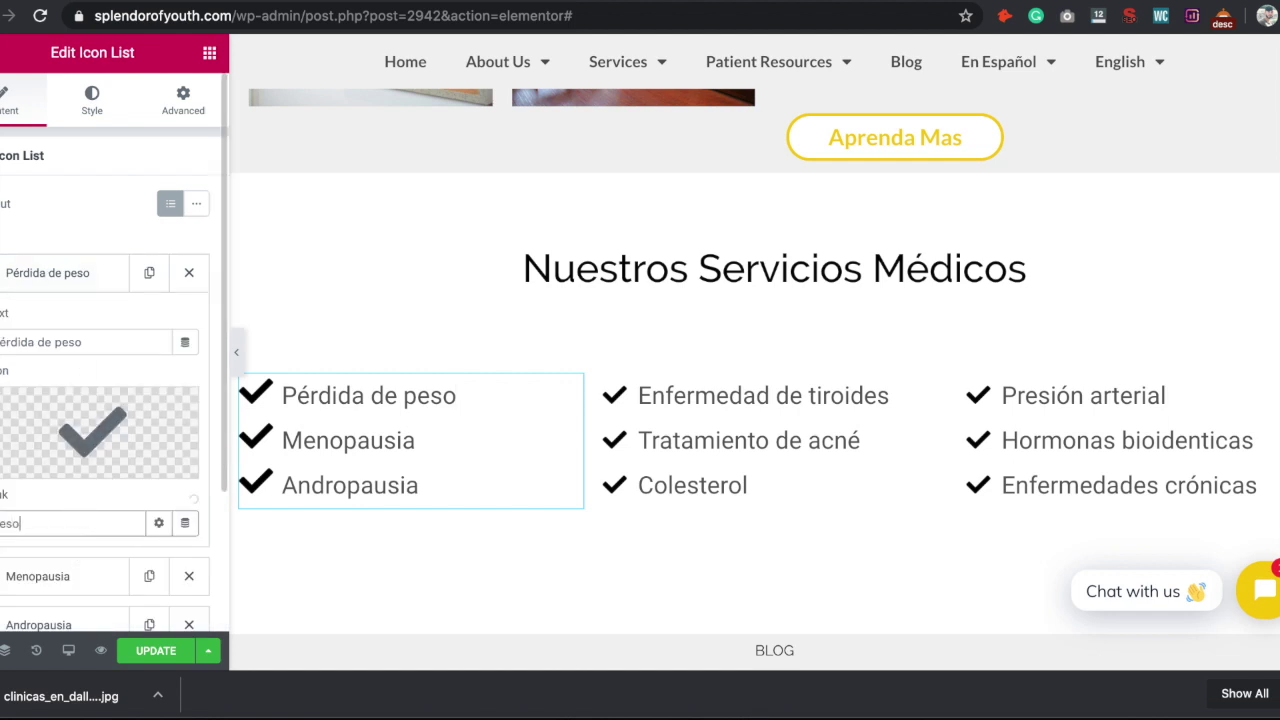
scroll(77, 509, "down", 3)
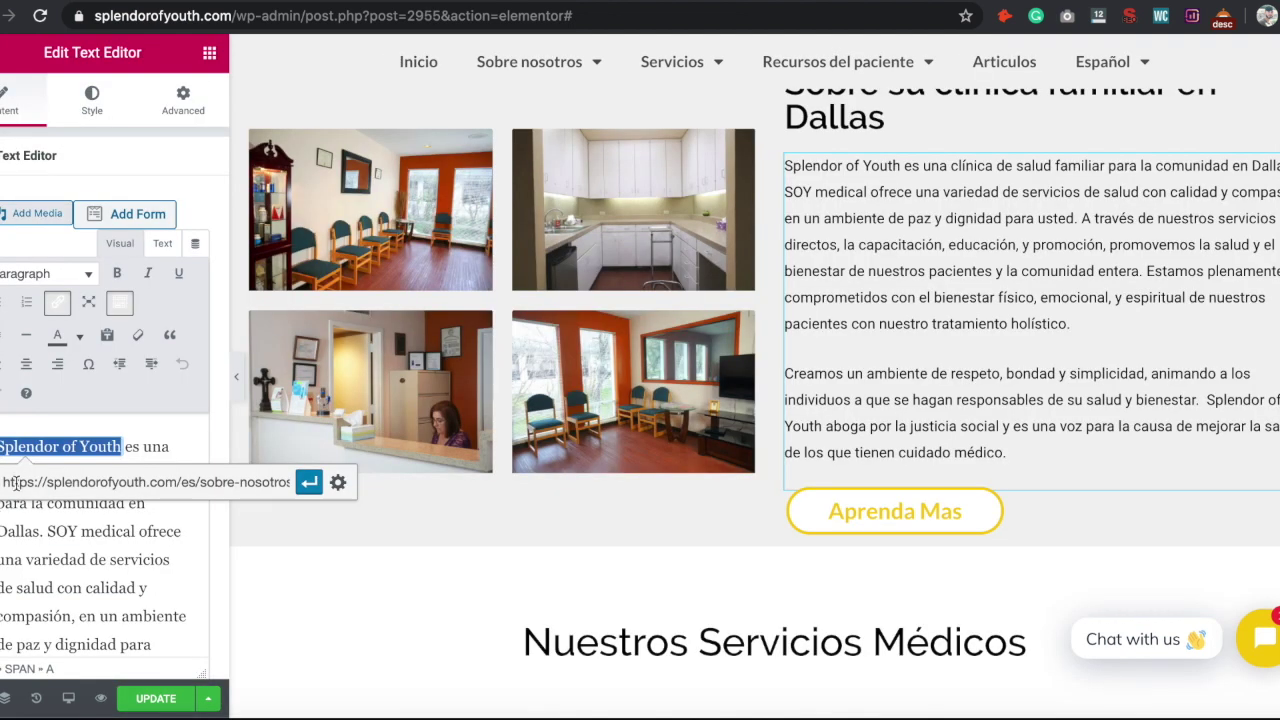
left_click_drag(10, 482, 267, 484)
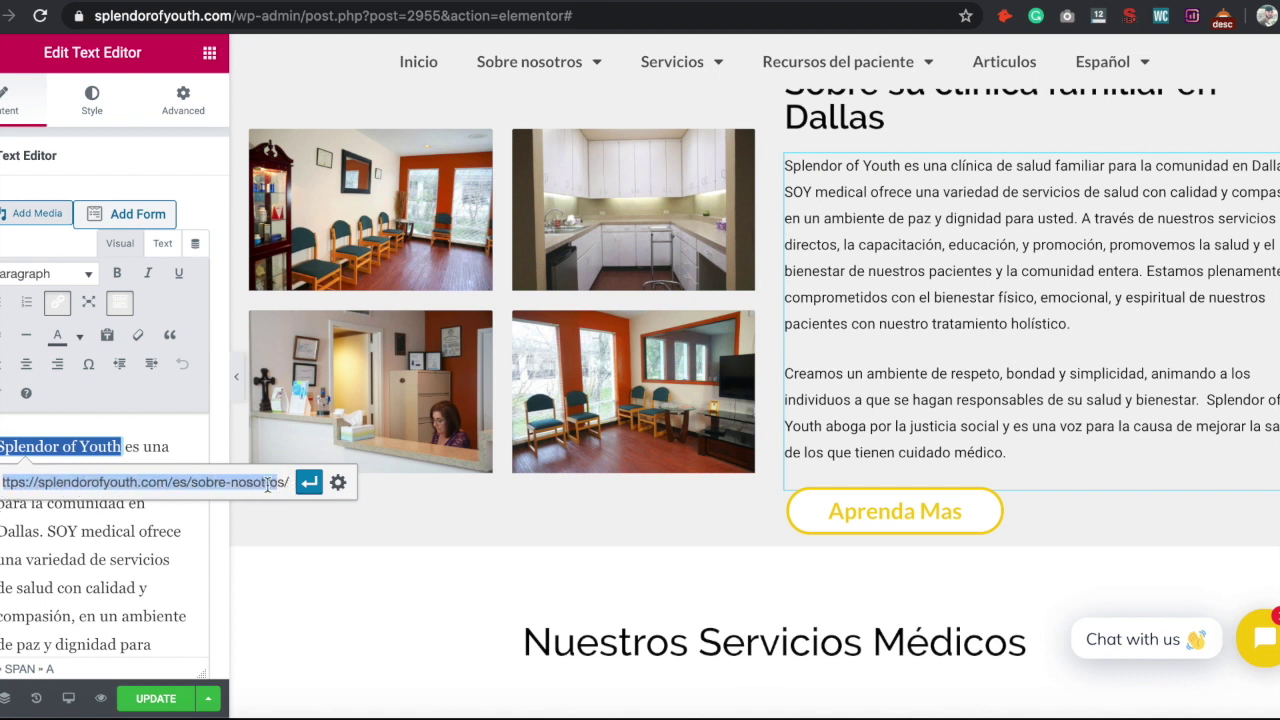
left_click(308, 482)
left_click(117, 277)
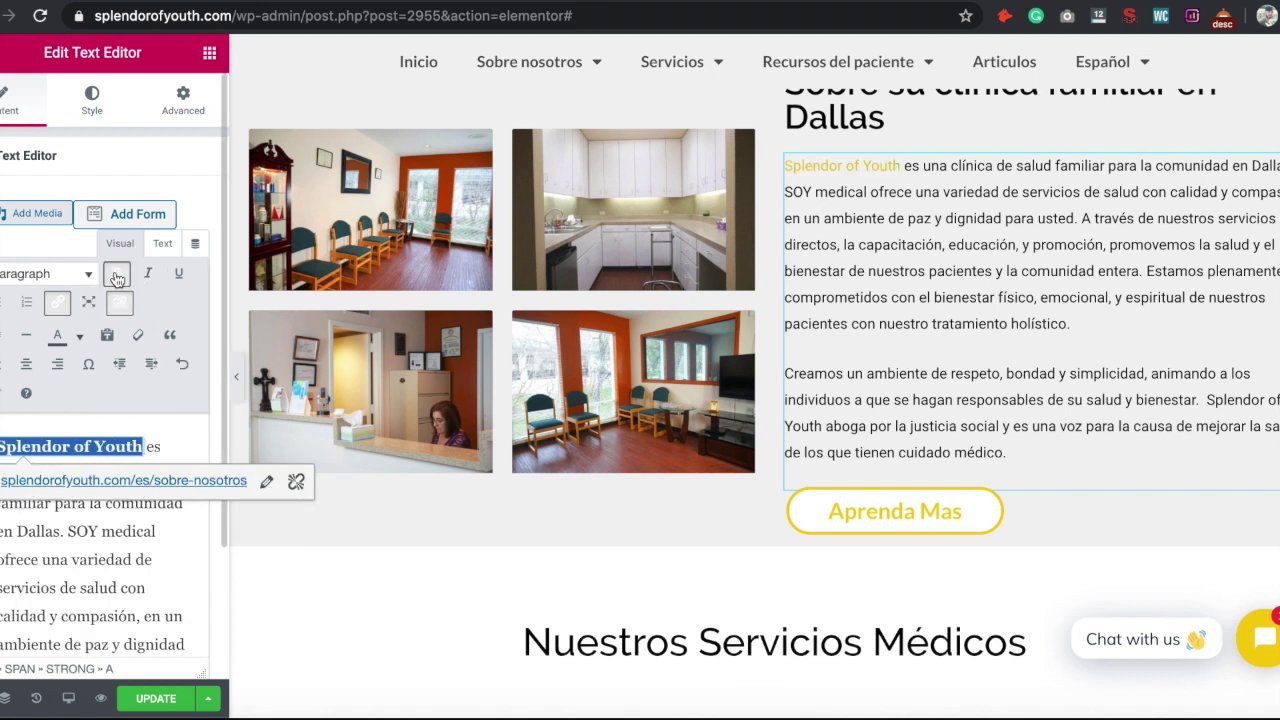
left_click(145, 588)
scroll(806, 400, "down", 10)
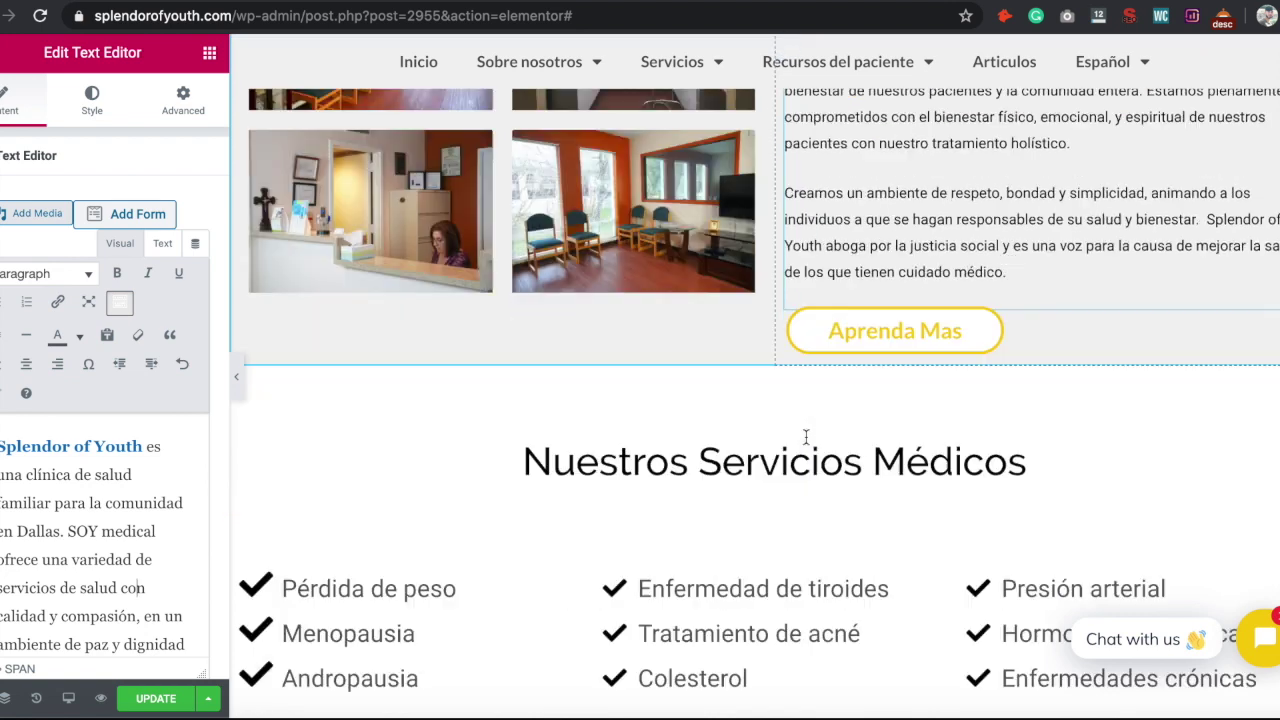
Step: Reduce the text size of the paragraphs under "Dr. Paco es su medico hispano" through their typography settings
left_click(688, 395)
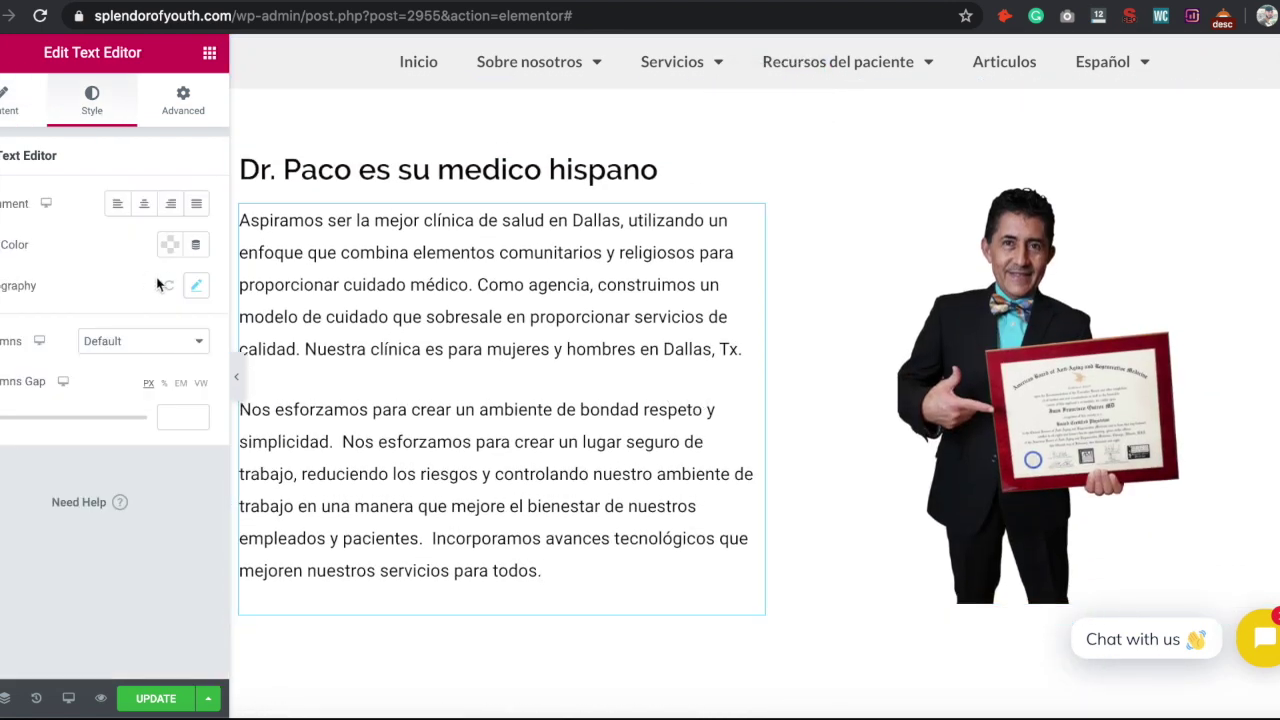
left_click(196, 285)
left_click(410, 408)
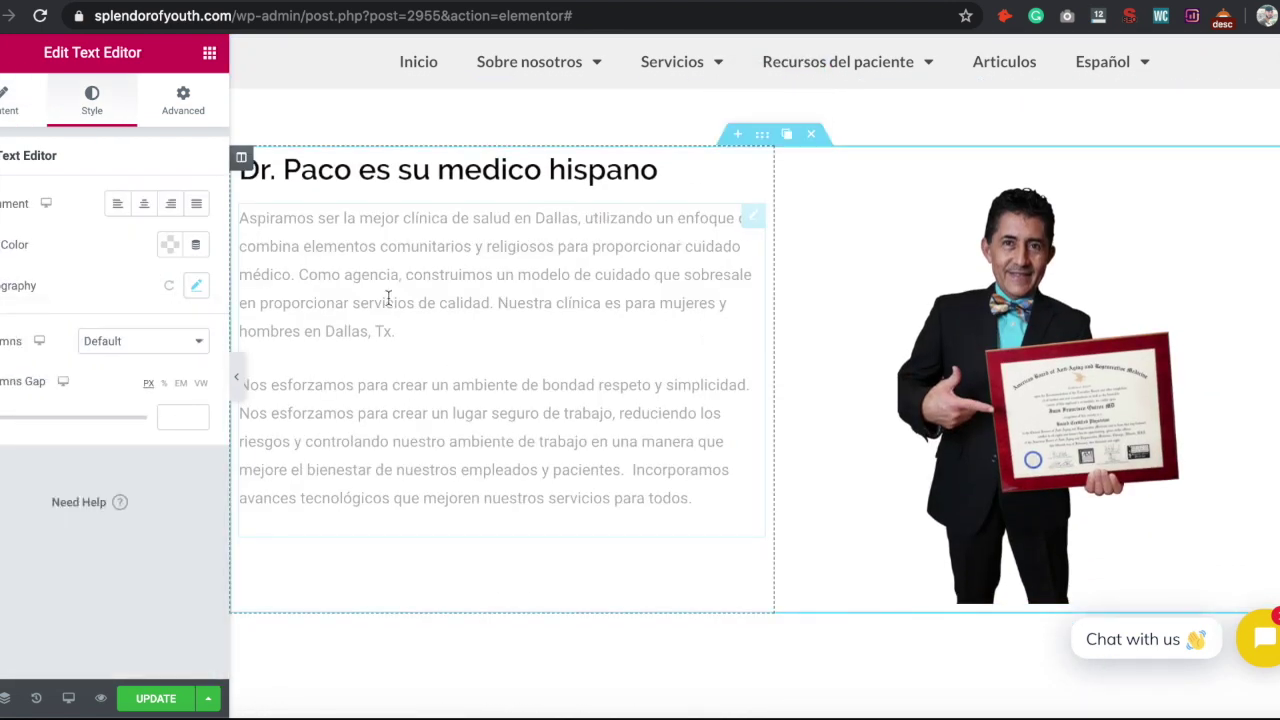
Step: Link "clínica de salud en Dallas" in the first paragraph to the doctores-hispanos-en-dallas-tx page and make it bold
left_click(488, 220)
left_click(117, 275)
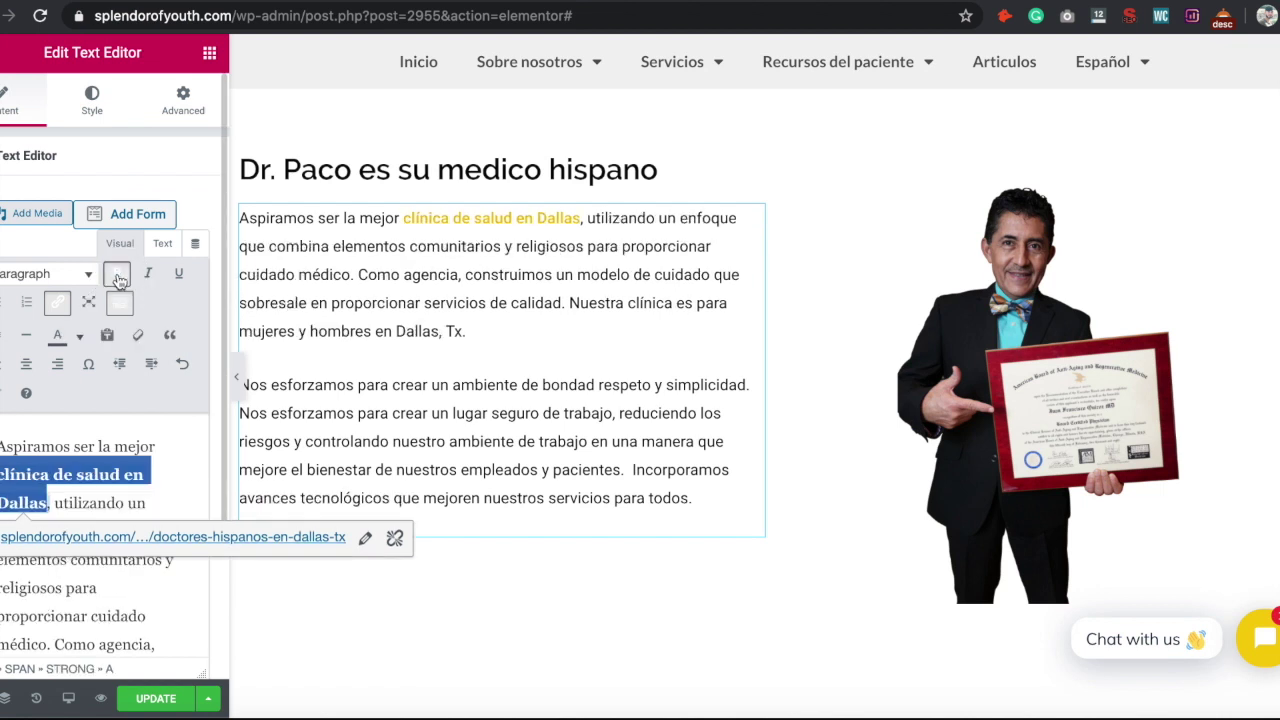
left_click(143, 594)
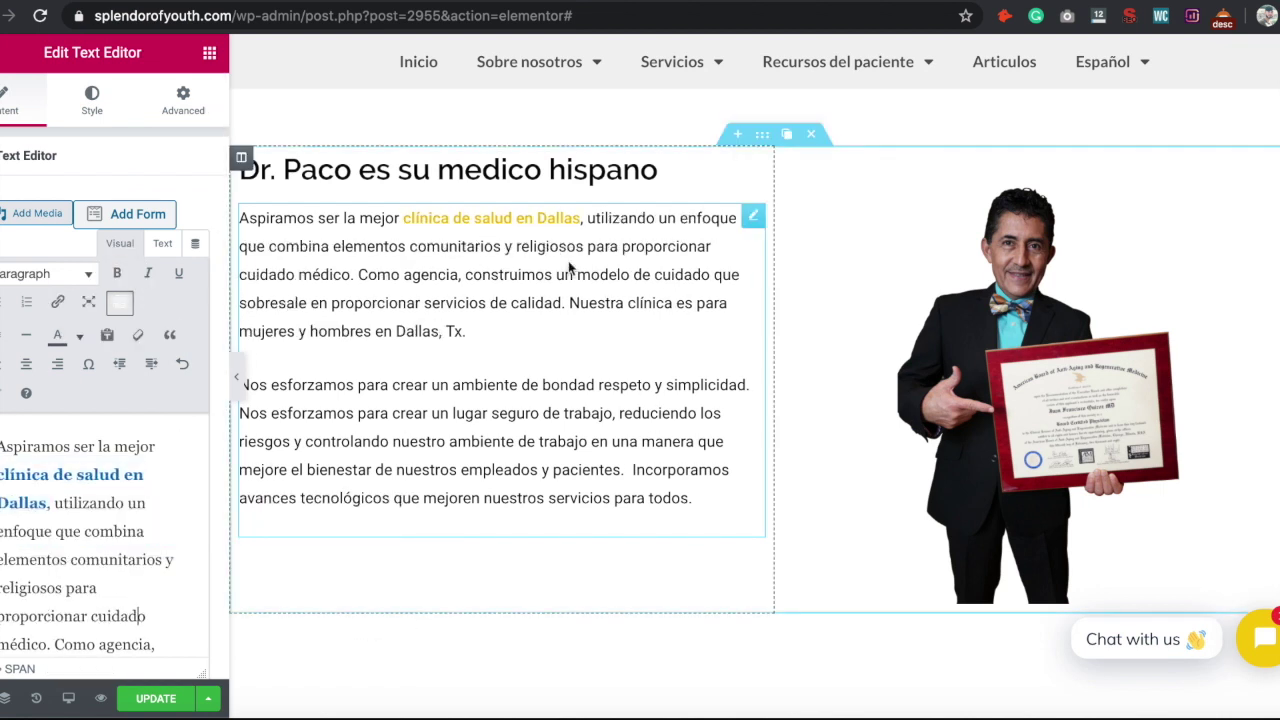
Step: Review the rest of the page, from the social media feeds through the articles section to the footer
scroll(648, 350, "up", 1)
scroll(648, 350, "down", 4)
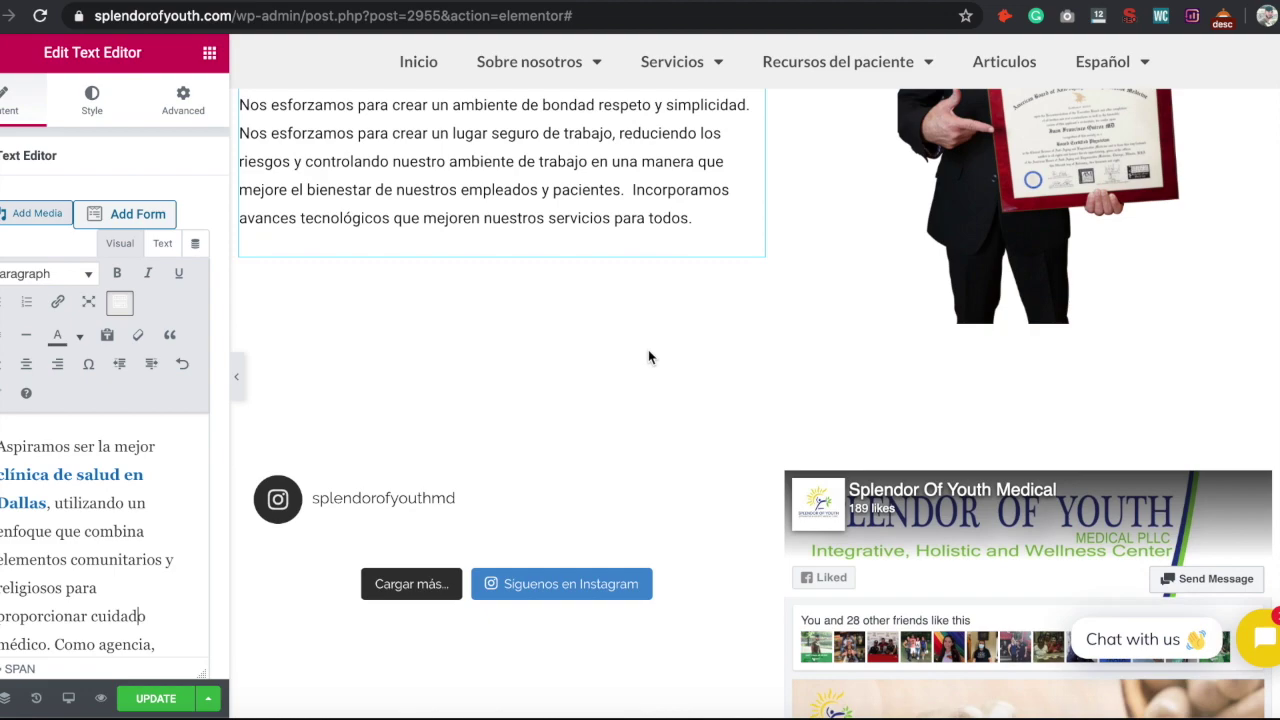
scroll(648, 350, "up", 2)
scroll(650, 358, "down", 5)
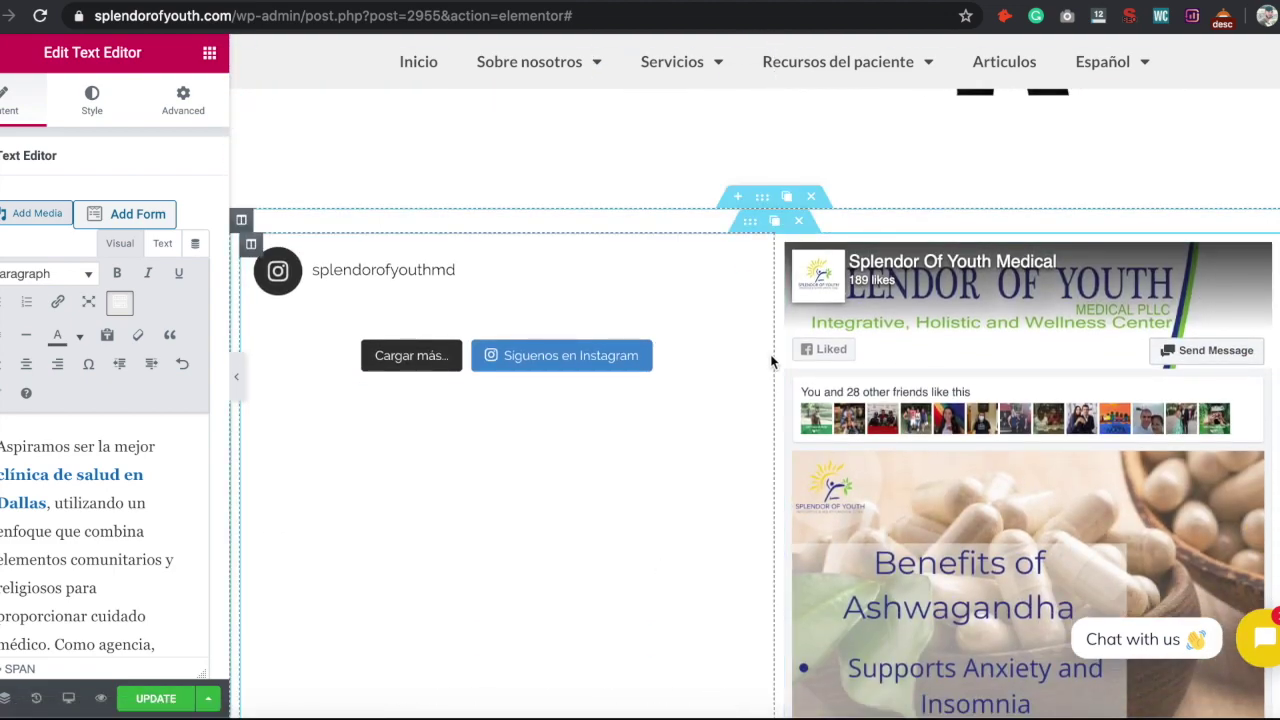
scroll(771, 357, "down", 5)
scroll(771, 360, "down", 1)
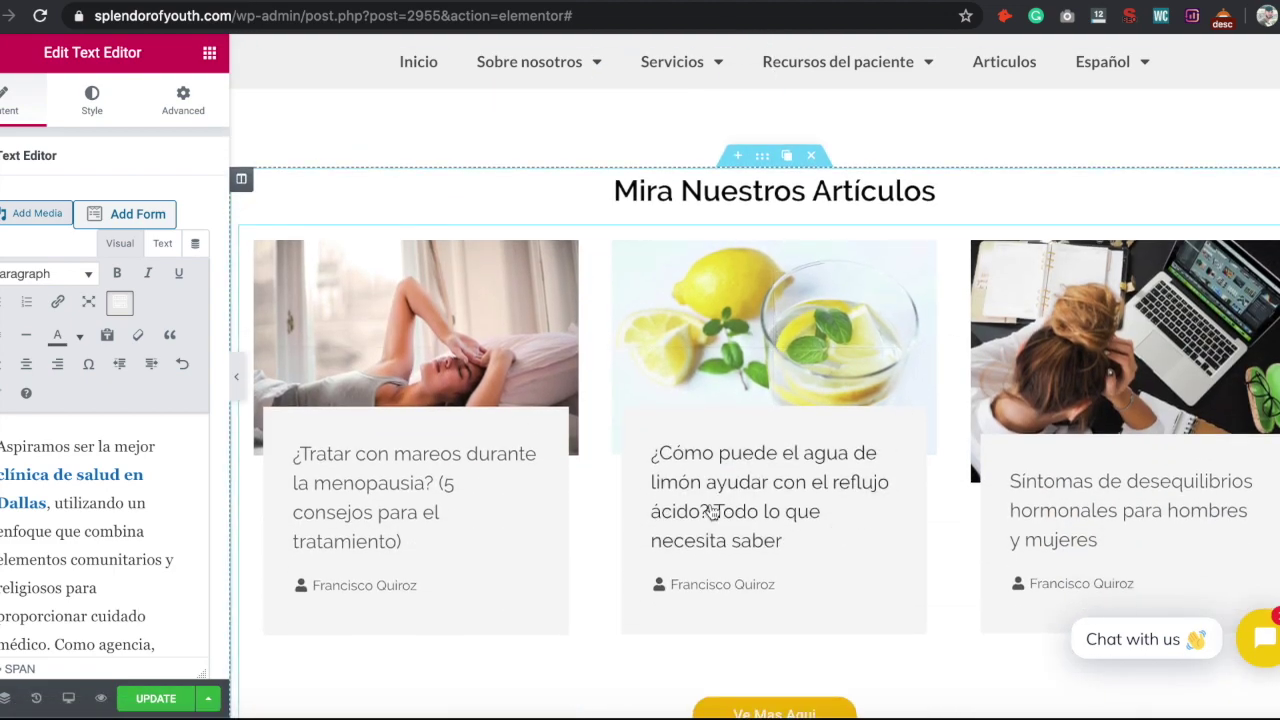
scroll(809, 532, "down", 1)
scroll(809, 533, "down", 5)
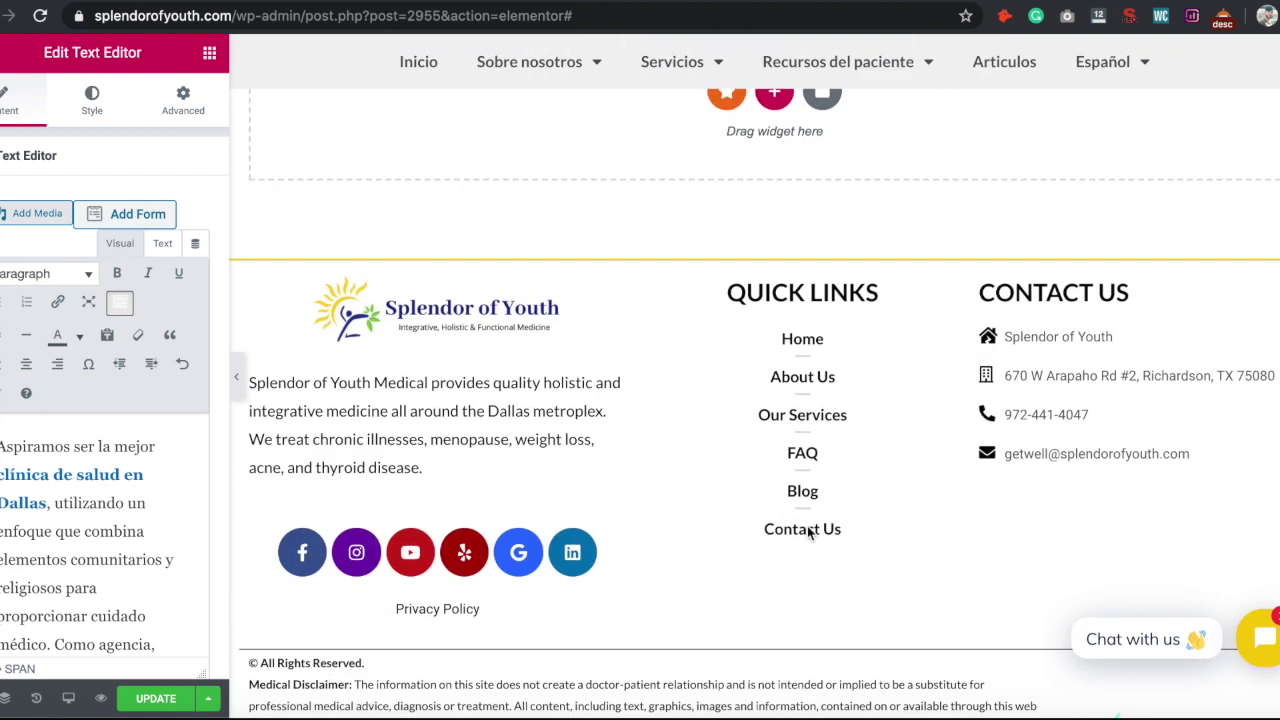
scroll(810, 535, "up", 3)
scroll(809, 534, "down", 1)
Step: Insert a single-column section above "Mira Nuestros Artículos" and add an HTML widget to it
scroll(807, 525, "up", 6)
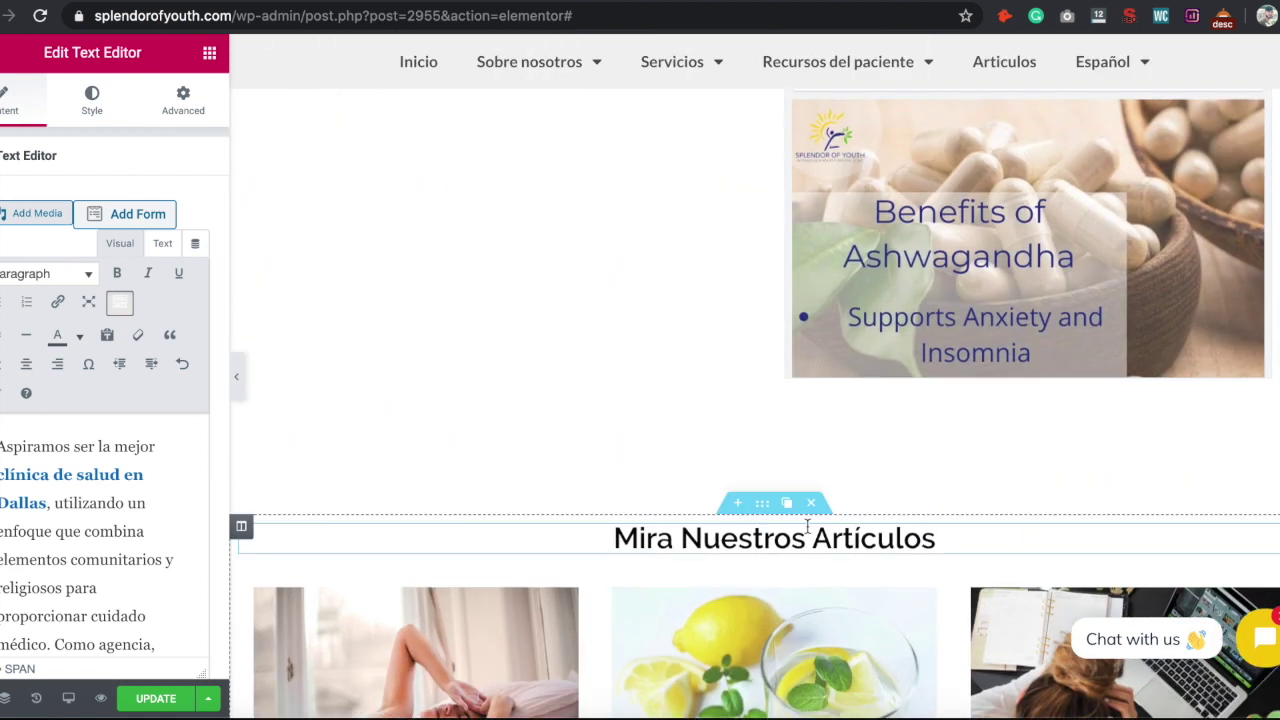
left_click(737, 433)
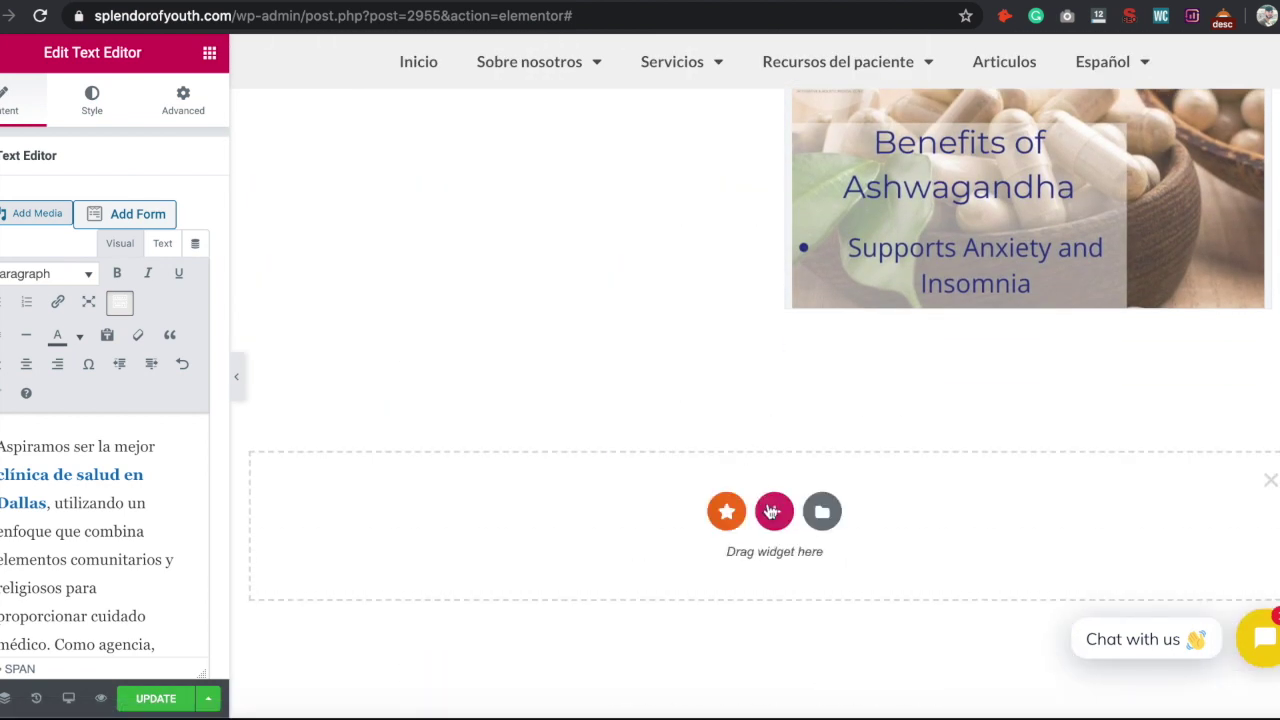
left_click(770, 514)
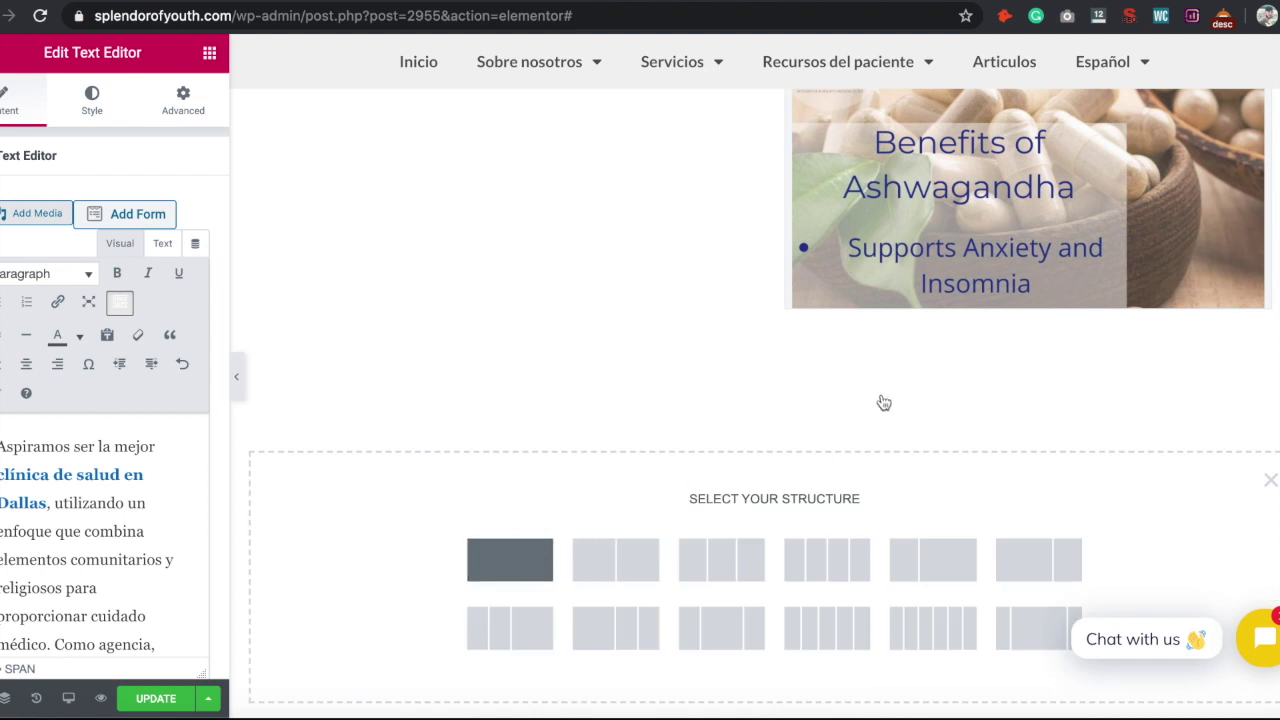
left_click(509, 559)
left_click(209, 52)
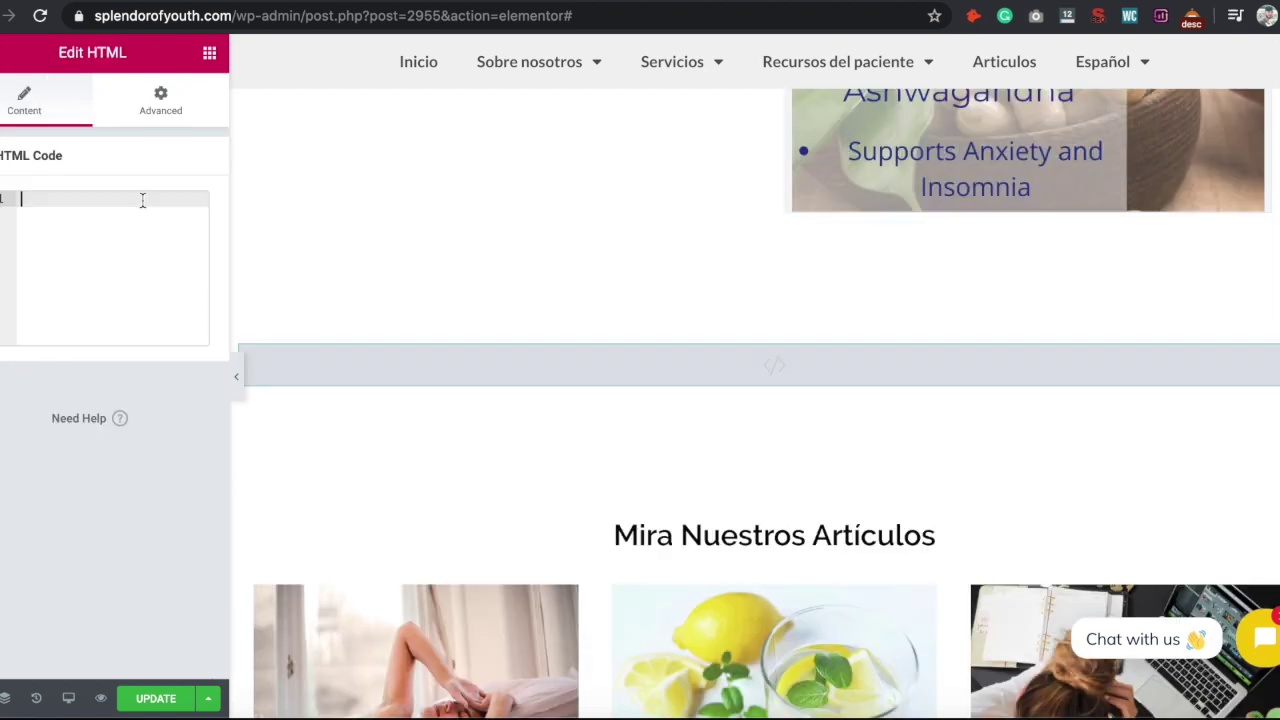
Step: Paste the YouTube video's iframe embed code into the HTML widget and set its margin to 177 px on all sides
right_click(143, 200)
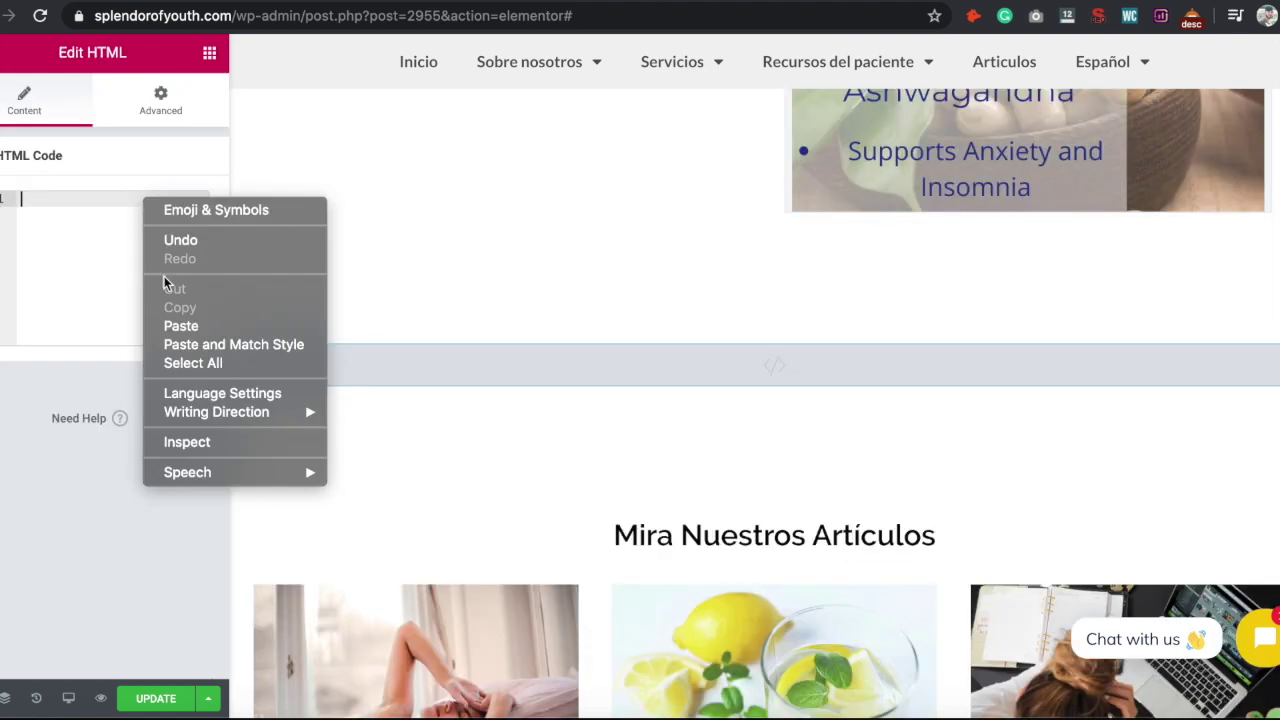
left_click(181, 324)
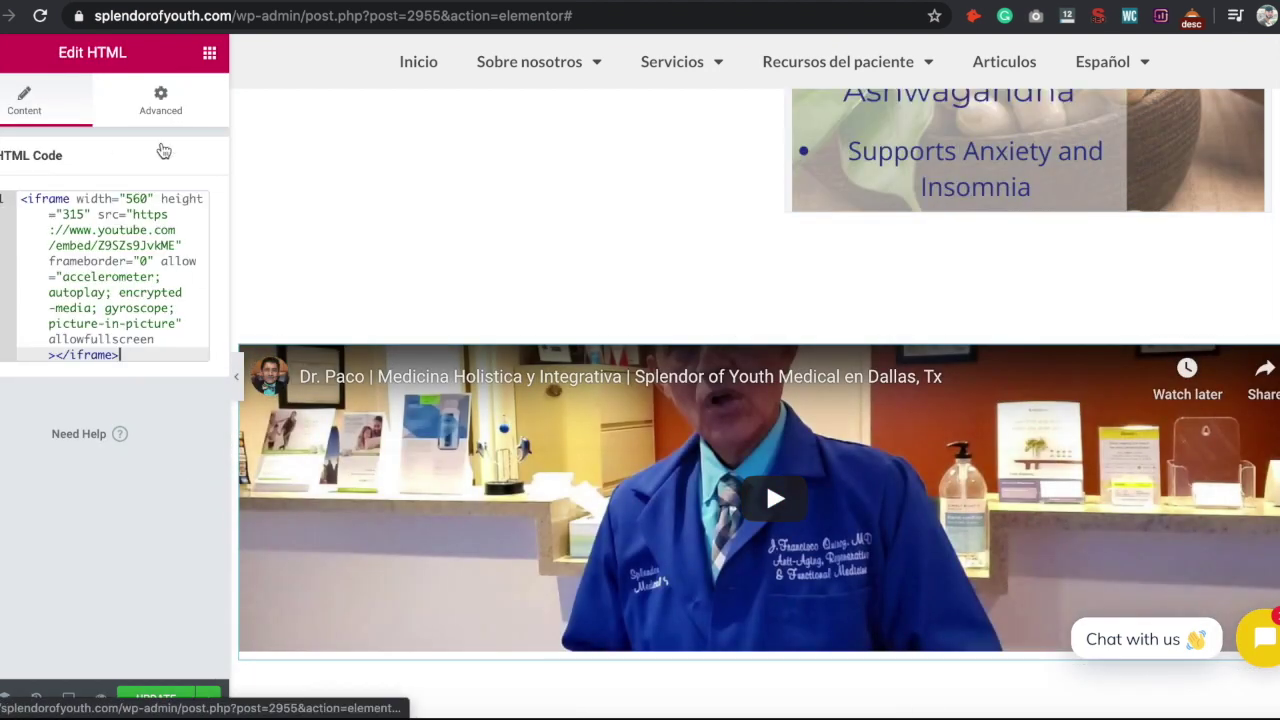
left_click(157, 111)
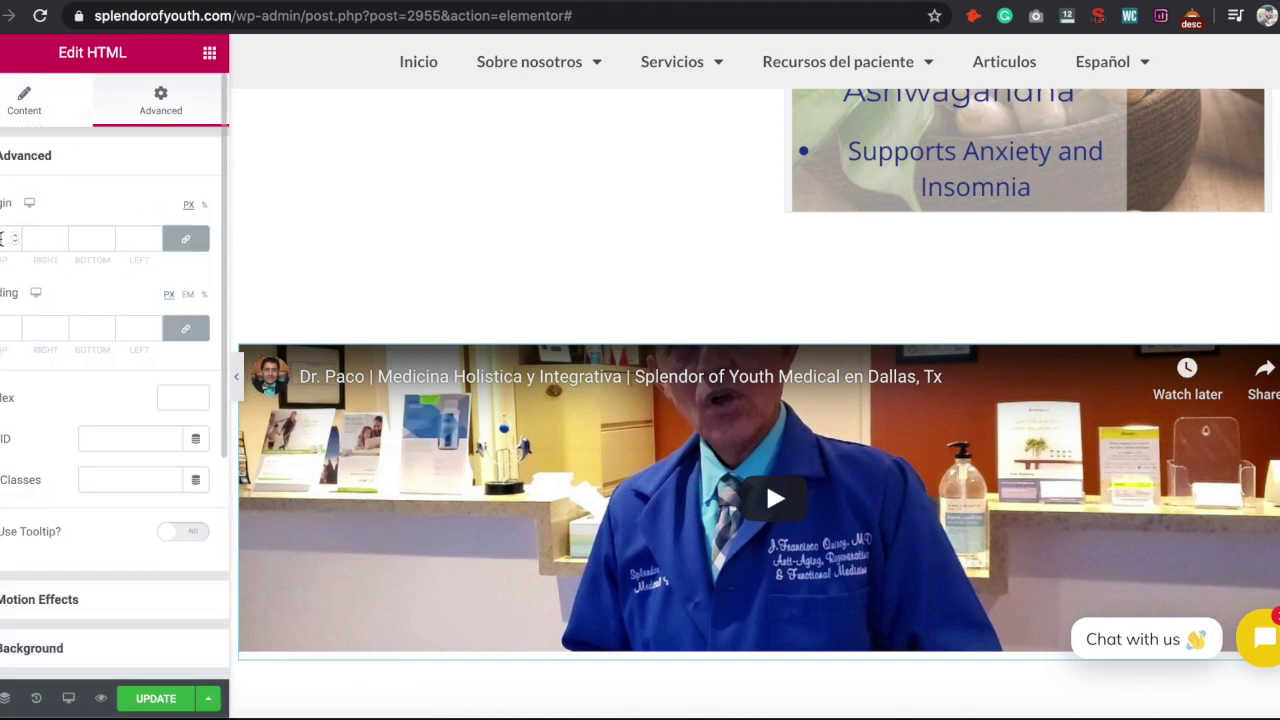
left_click(2, 238)
type("177")
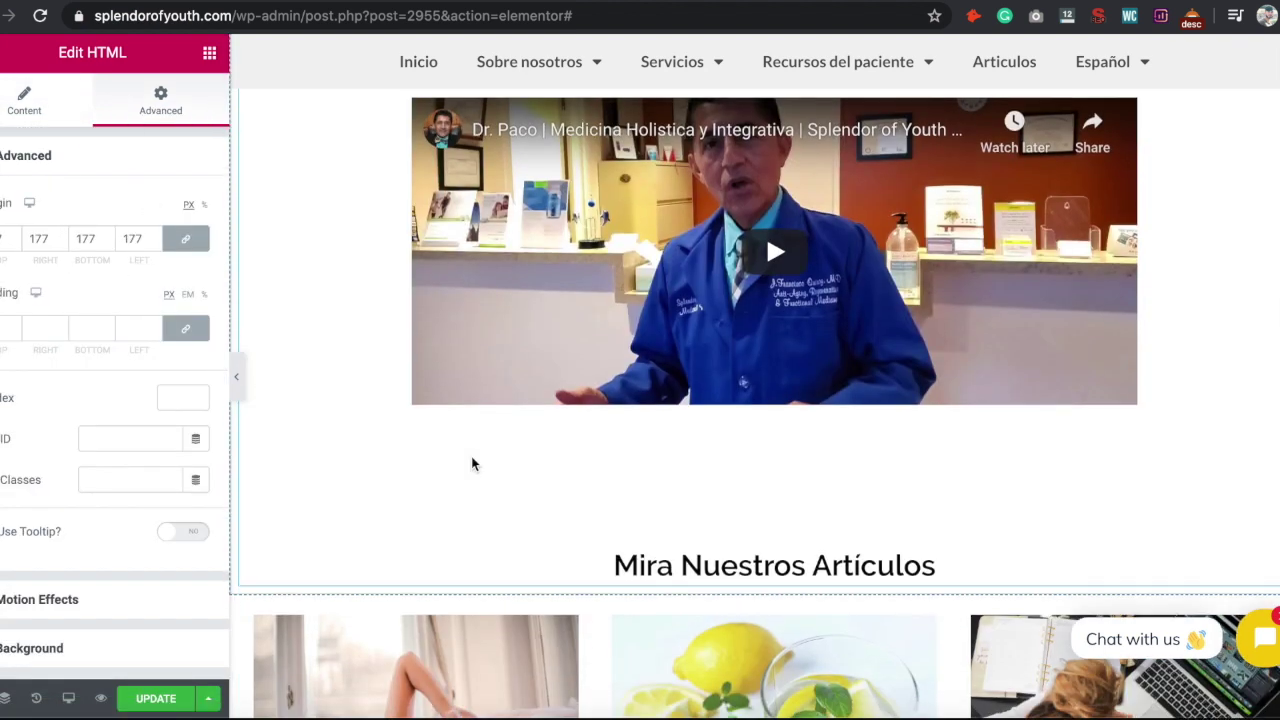
Step: Check the whole page around the embedded video, from the hero section to the articles, and update the page
scroll(320, 506, "down", 5)
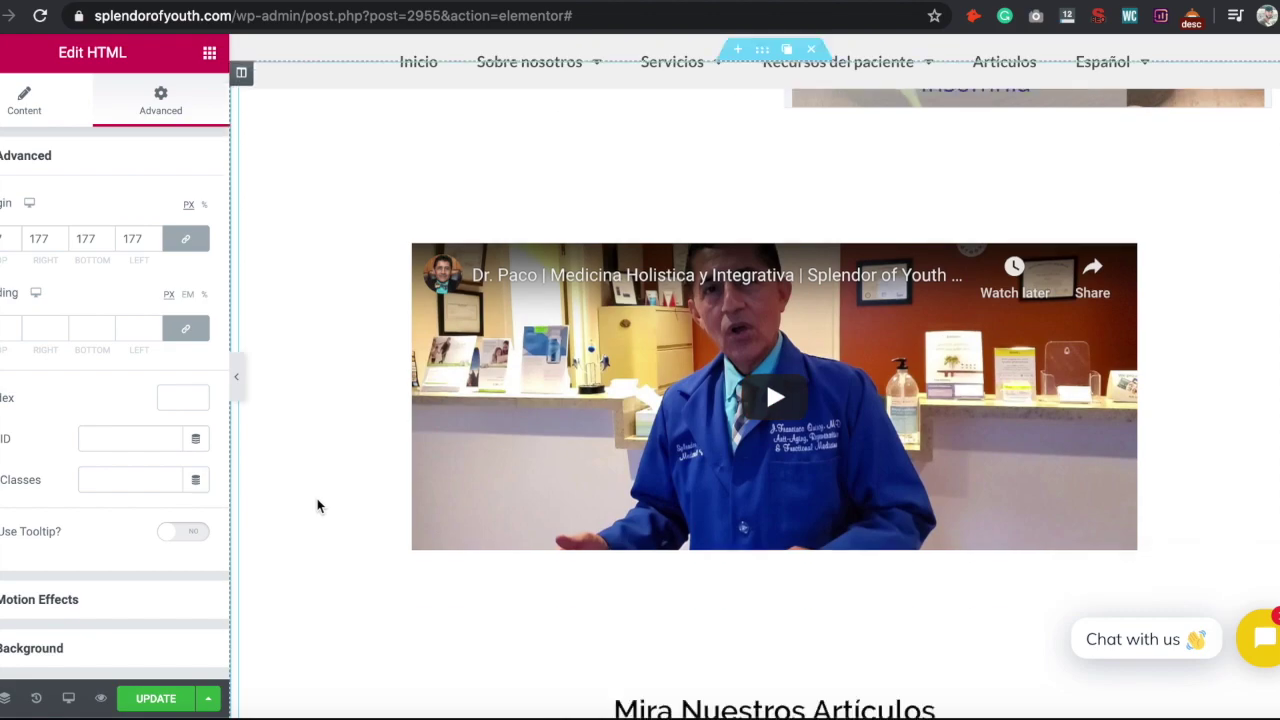
scroll(318, 506, "down", 10)
scroll(318, 506, "up", 7)
scroll(318, 506, "up", 20)
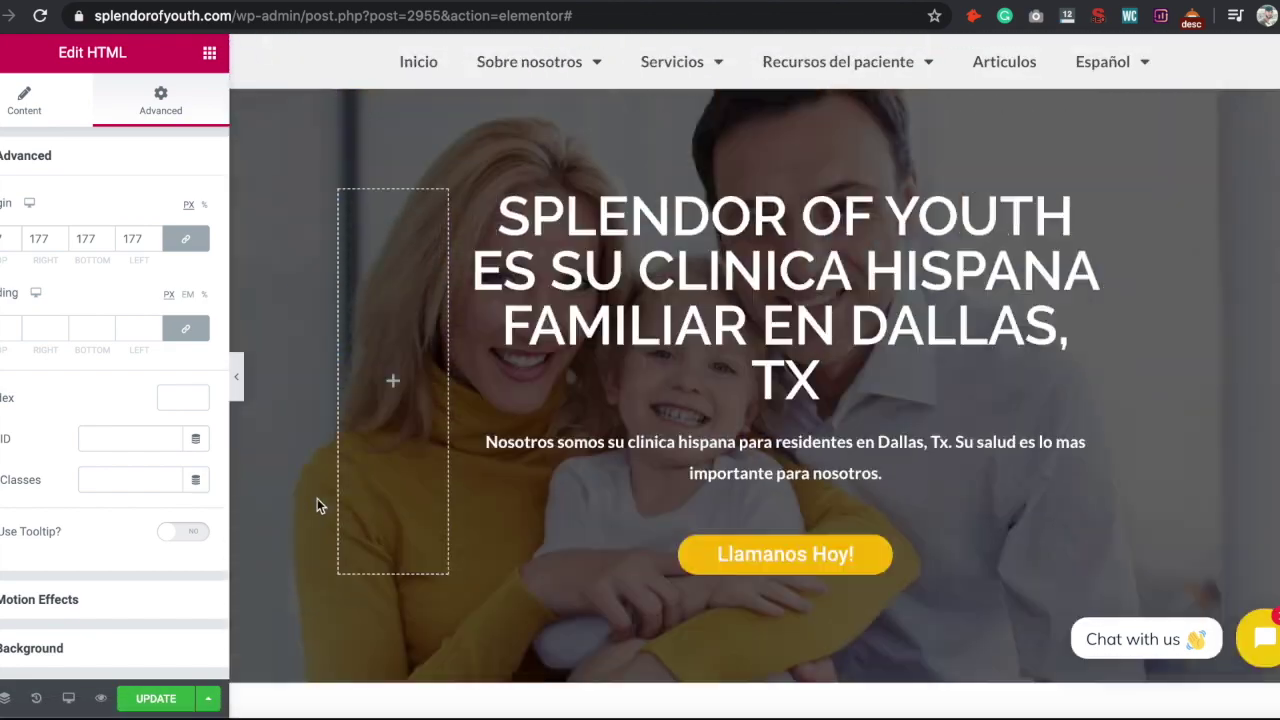
scroll(317, 505, "down", 20)
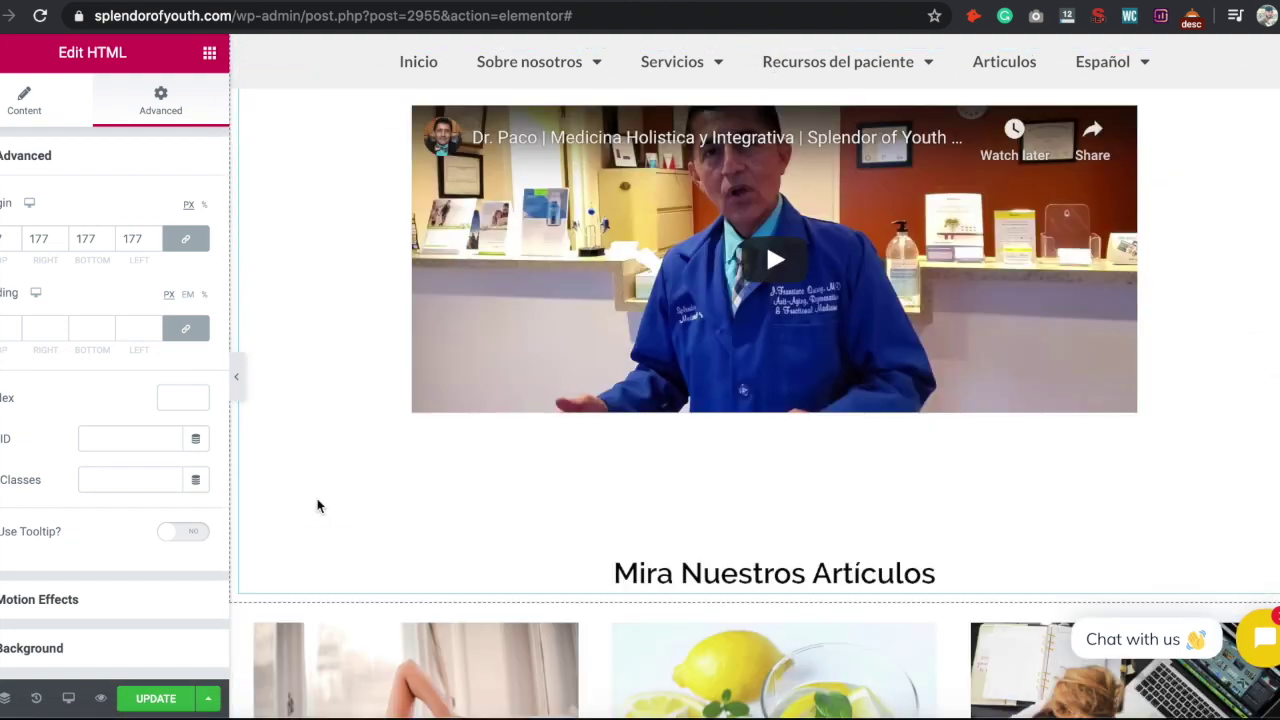
scroll(317, 505, "down", 5)
scroll(317, 505, "up", 8)
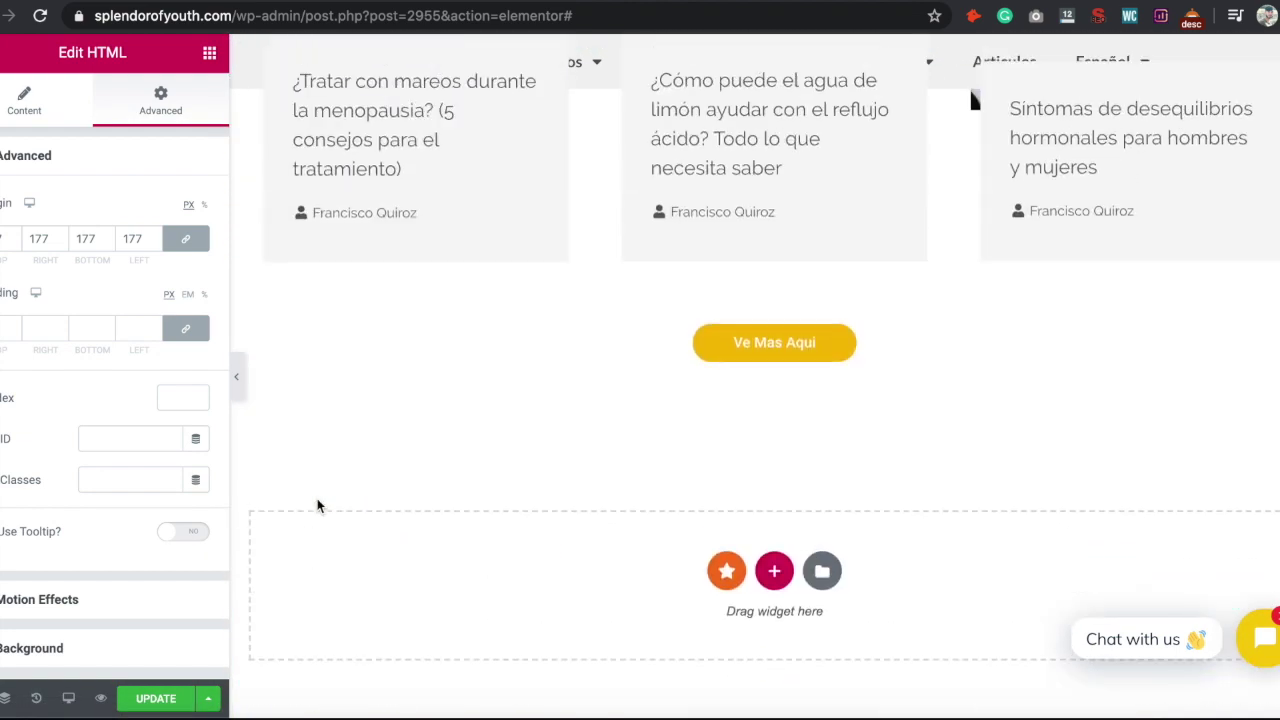
scroll(317, 498, "up", 15)
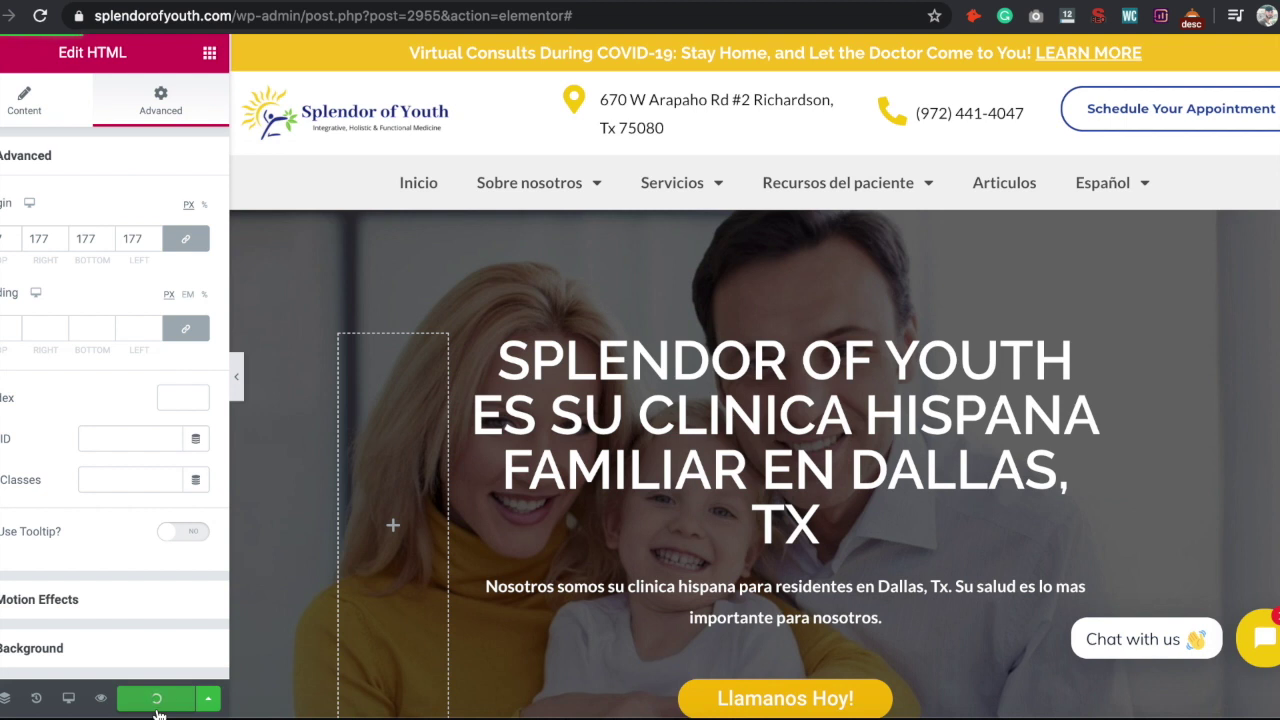
Step: Set the page's SEO title to "Clinica Familiar En Dallas Tx | Splendor of Youth Medical" and write a Spanish meta description offering a "Consulta GRATUITA de 15 min"
left_click(275, 178)
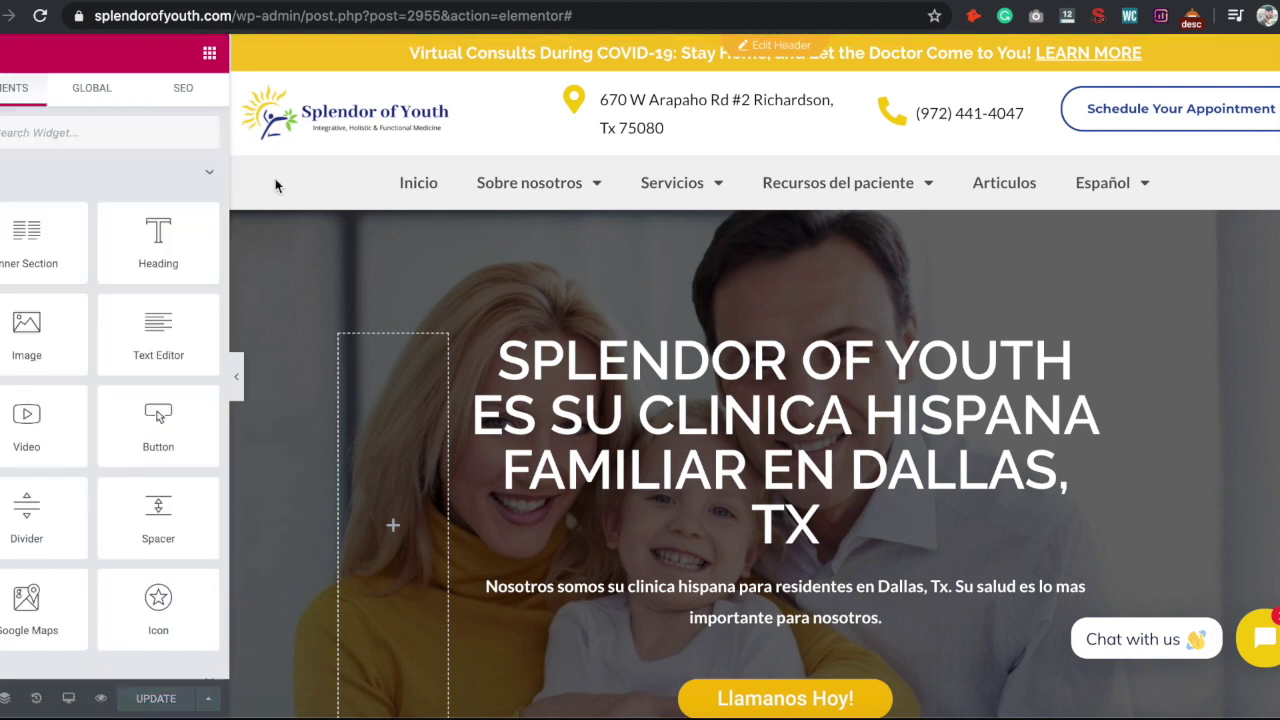
left_click(183, 88)
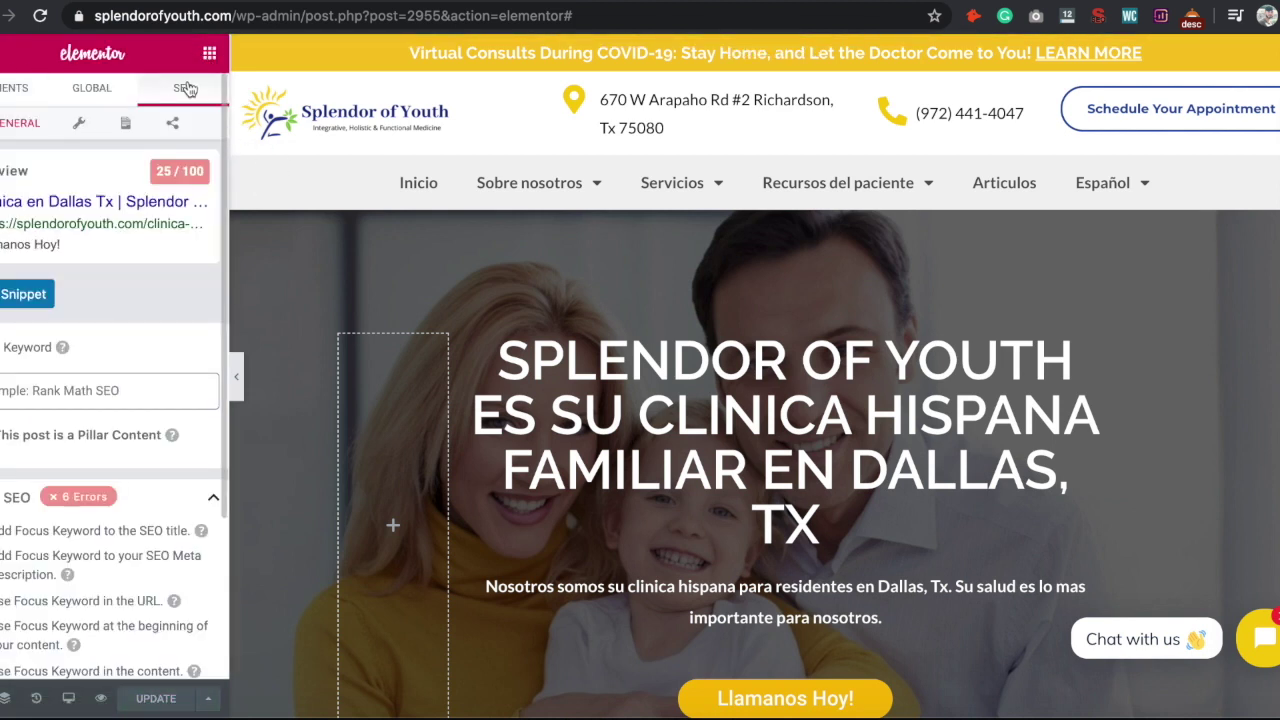
left_click(30, 294)
scroll(608, 398, "down", 1)
scroll(608, 400, "up", 1)
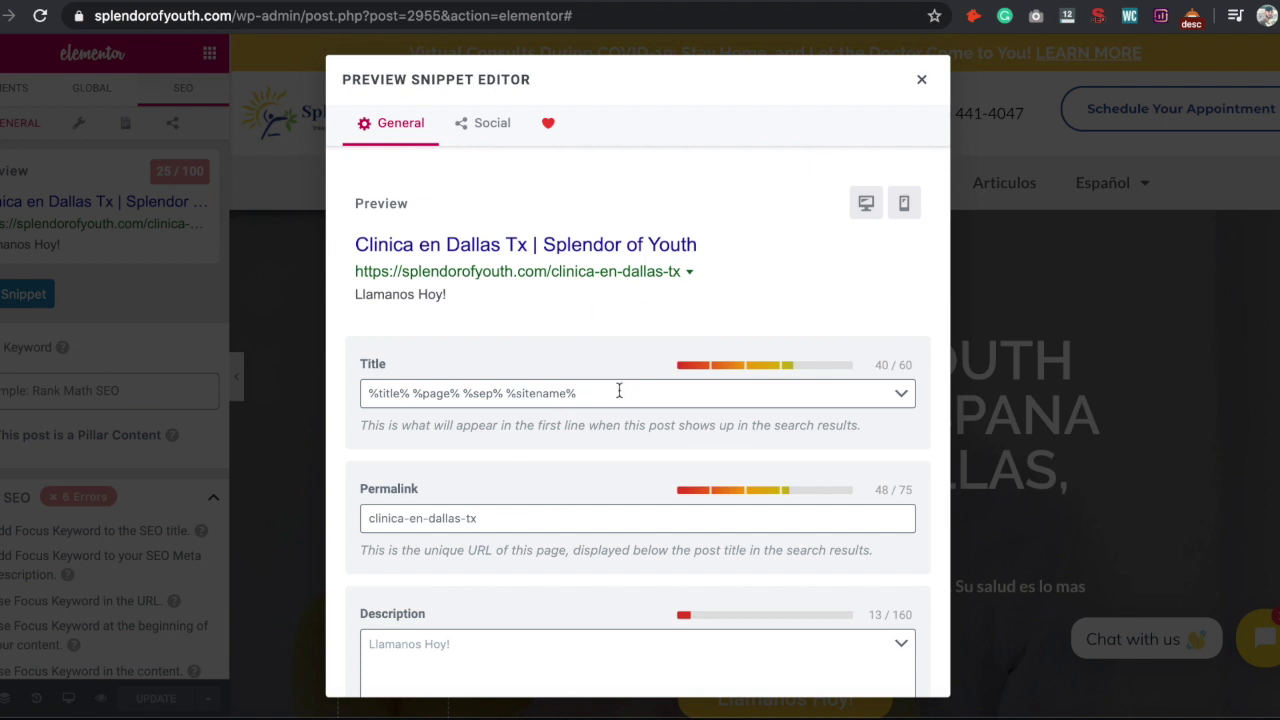
scroll(619, 391, "down", 1)
scroll(617, 389, "up", 1)
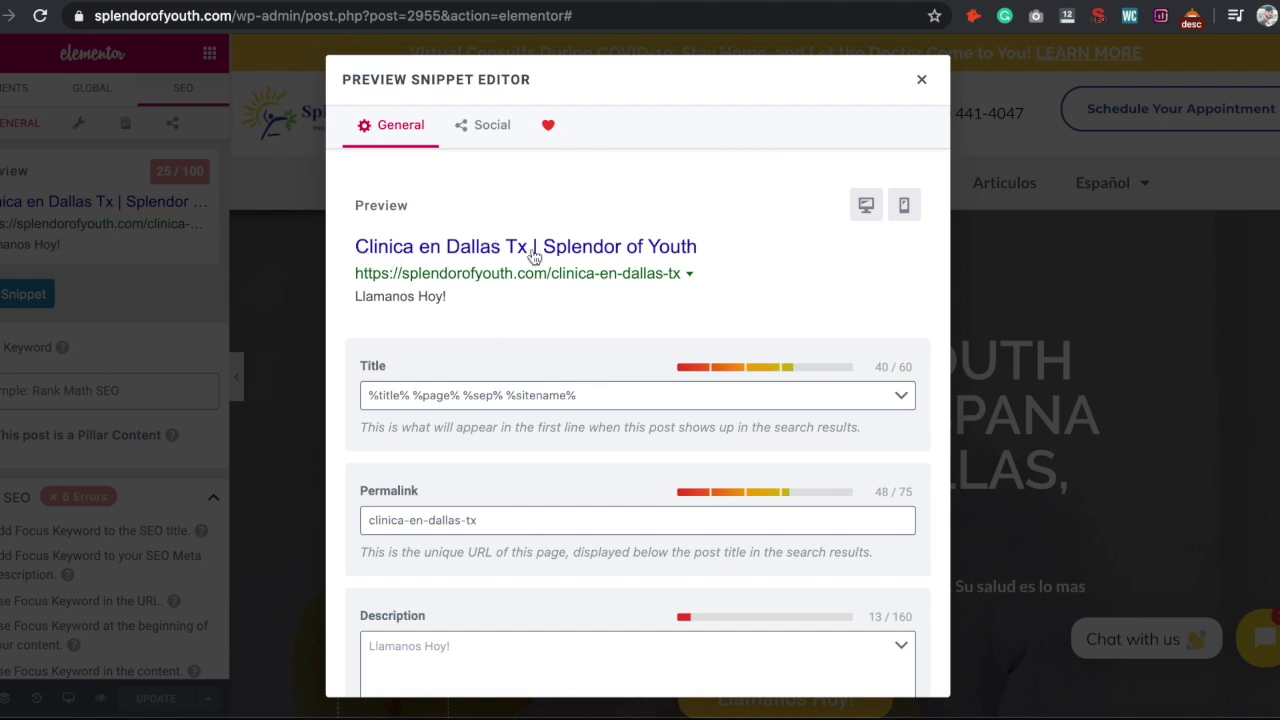
left_click_drag(625, 399, 371, 391)
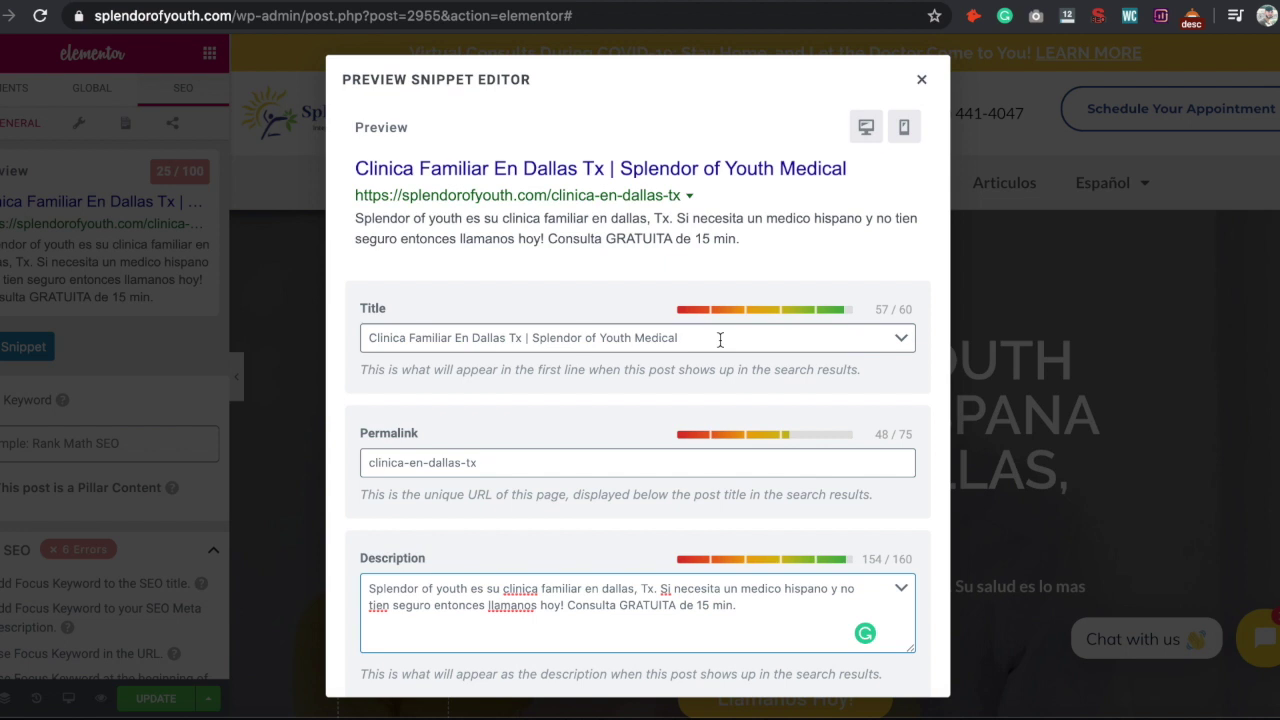
Step: Review the keyword in the SEO title, the permalink and the meta description, and close the snippet editor
left_click_drag(371, 340, 525, 337)
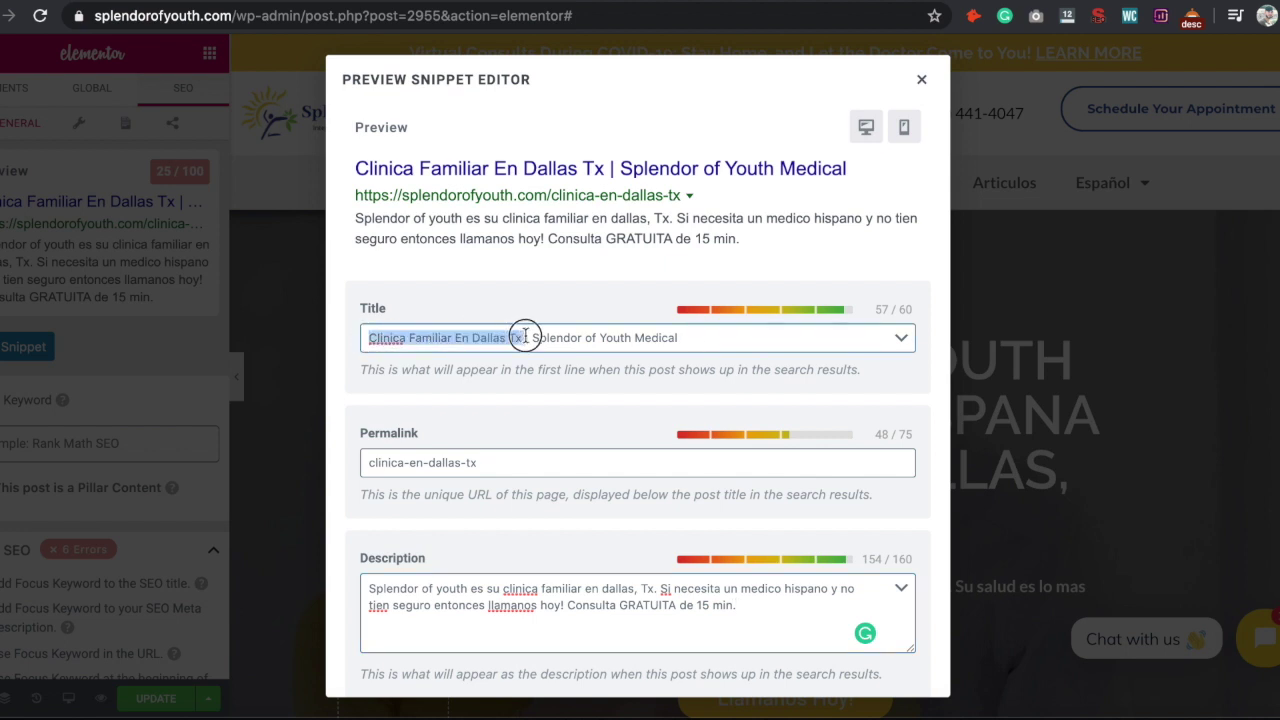
scroll(516, 508, "down", 1)
left_click_drag(491, 442, 366, 442)
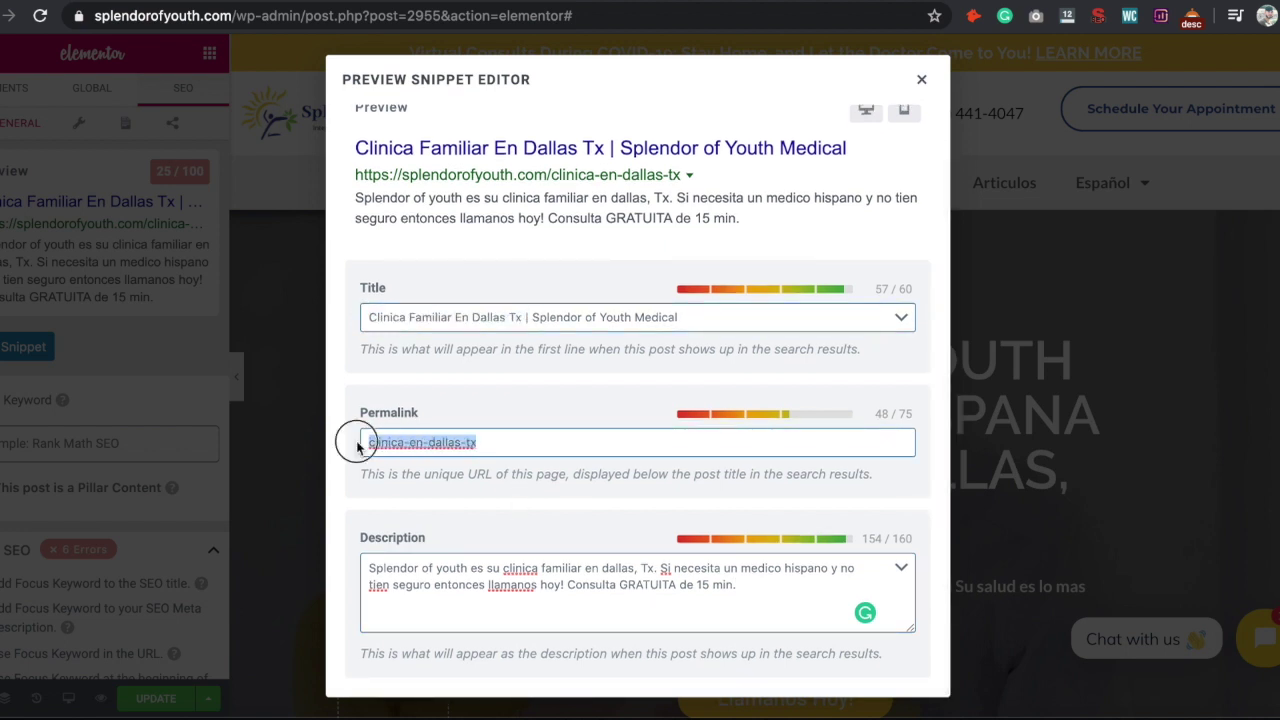
left_click(517, 452)
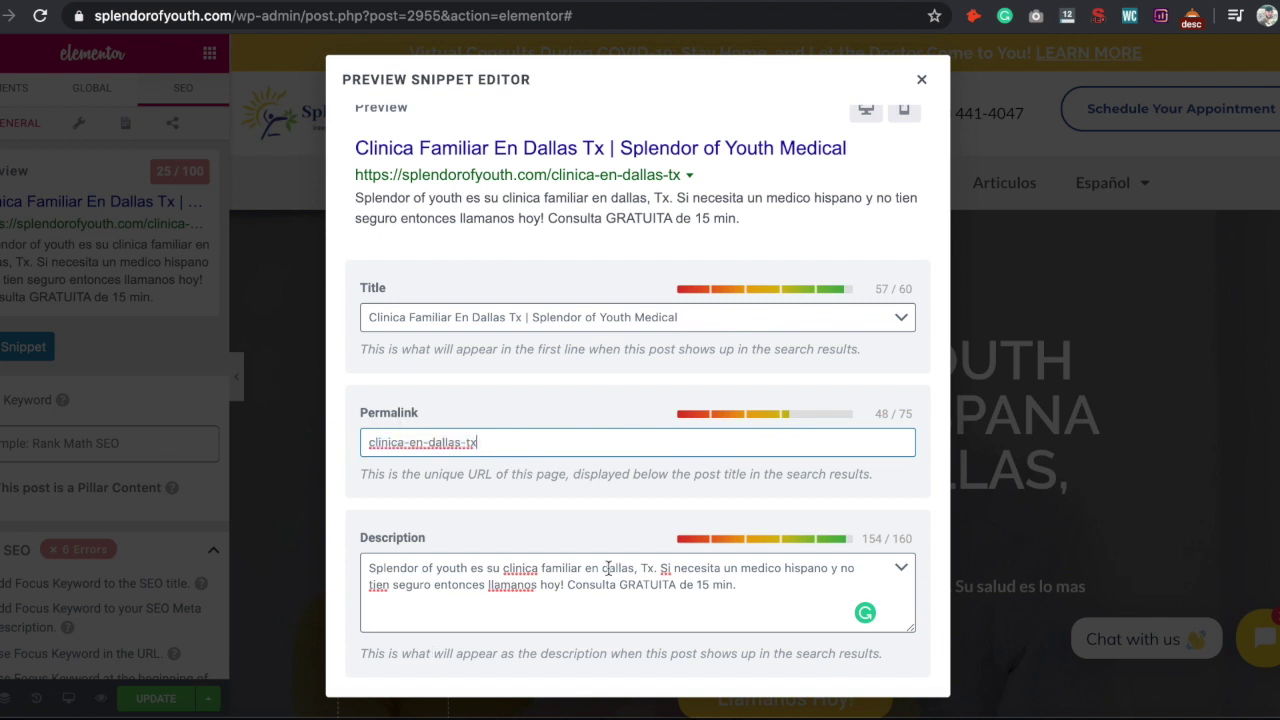
left_click_drag(505, 570, 736, 588)
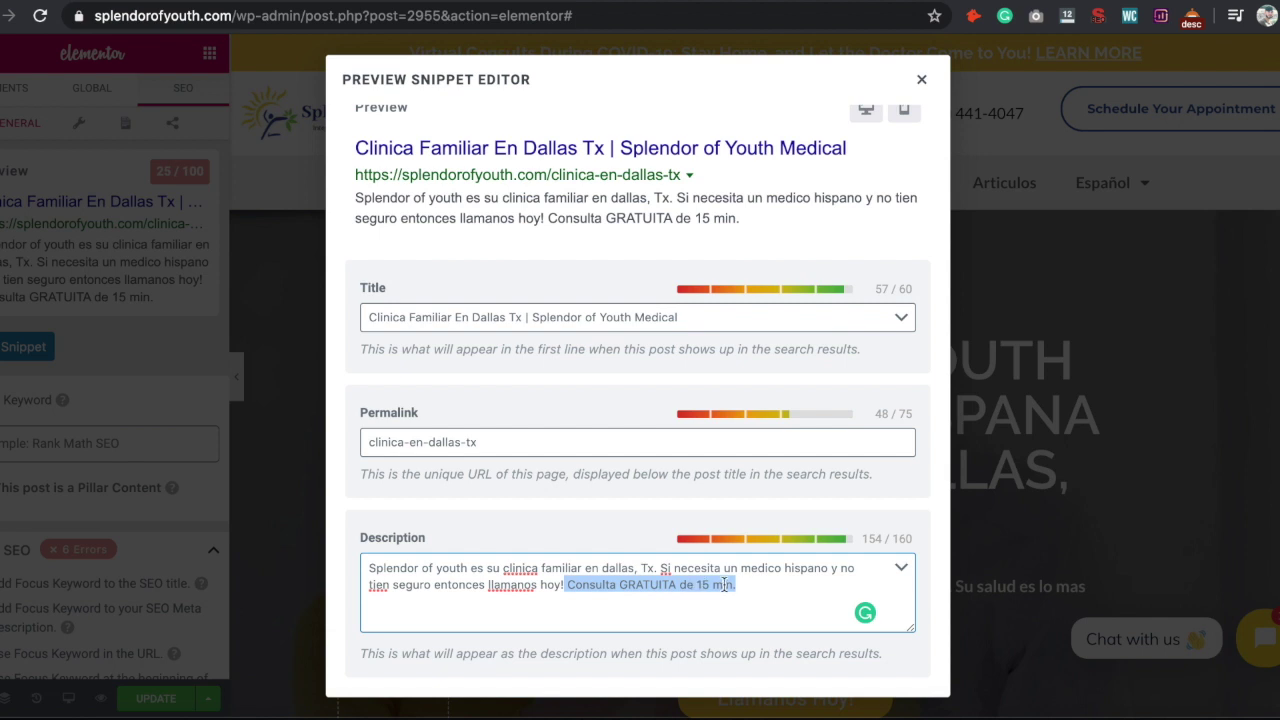
left_click(770, 586)
left_click_drag(753, 585, 557, 543)
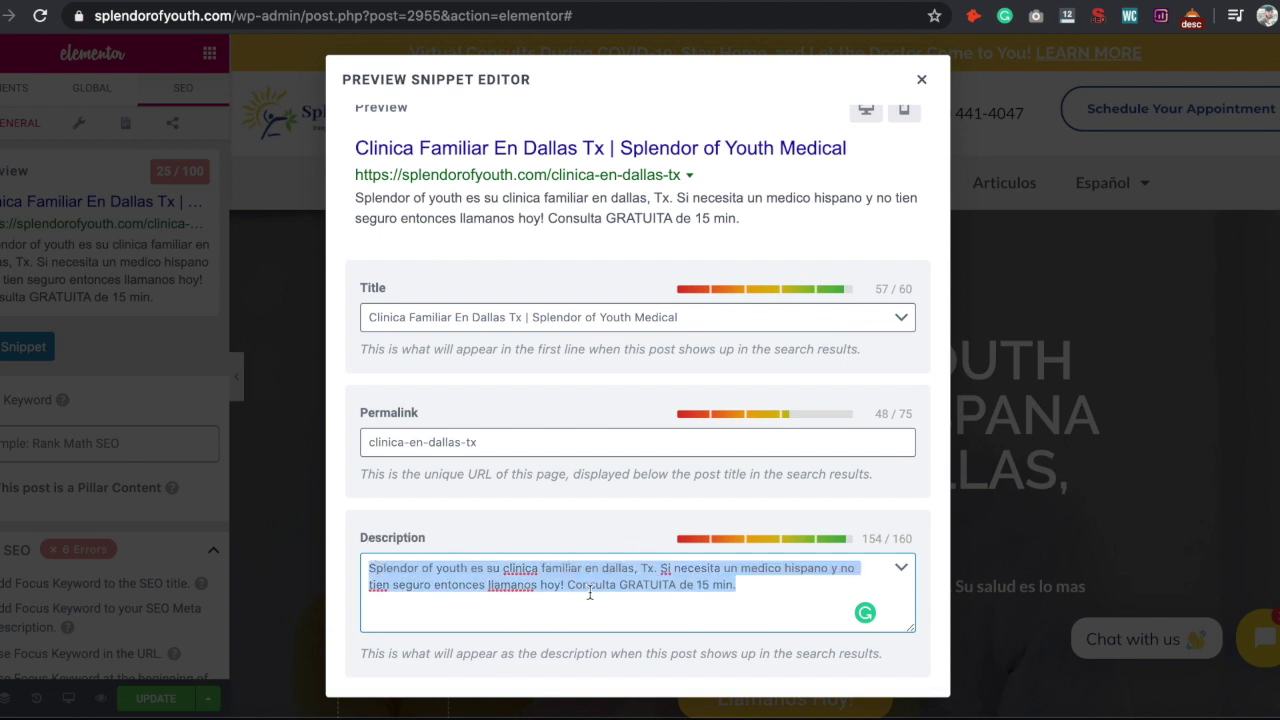
scroll(590, 594, "up", 2)
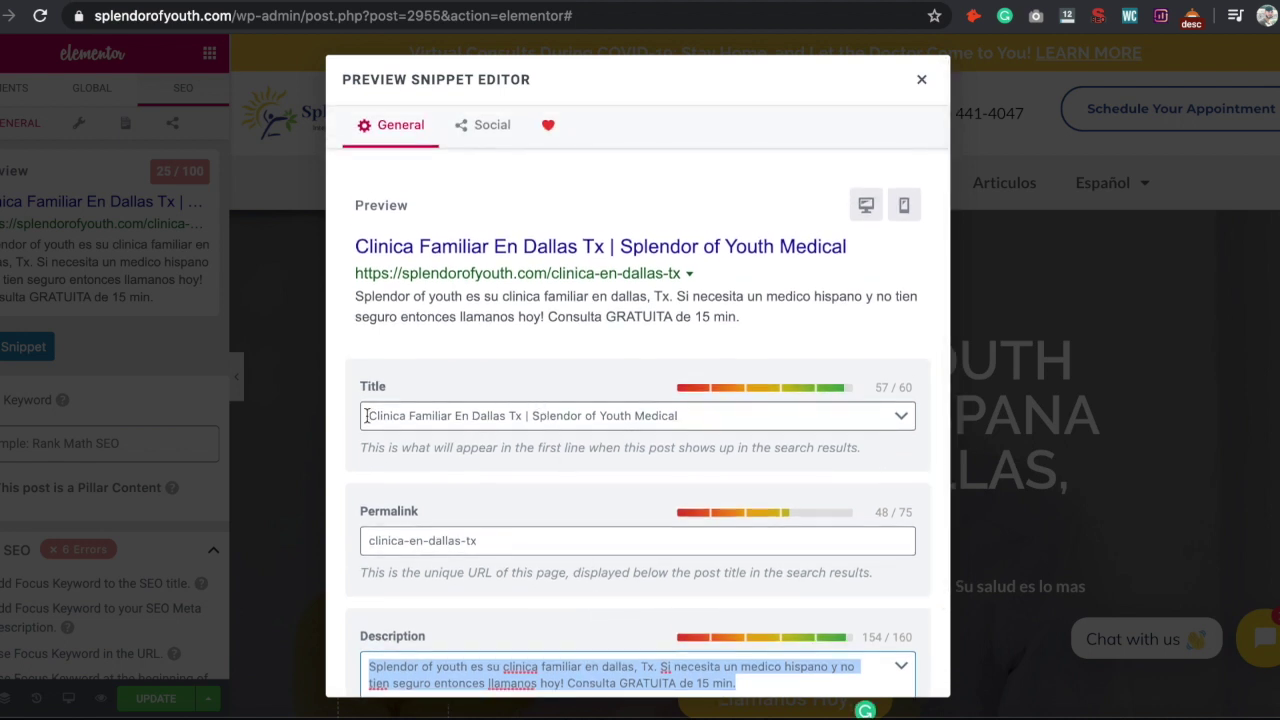
left_click_drag(370, 415, 524, 416)
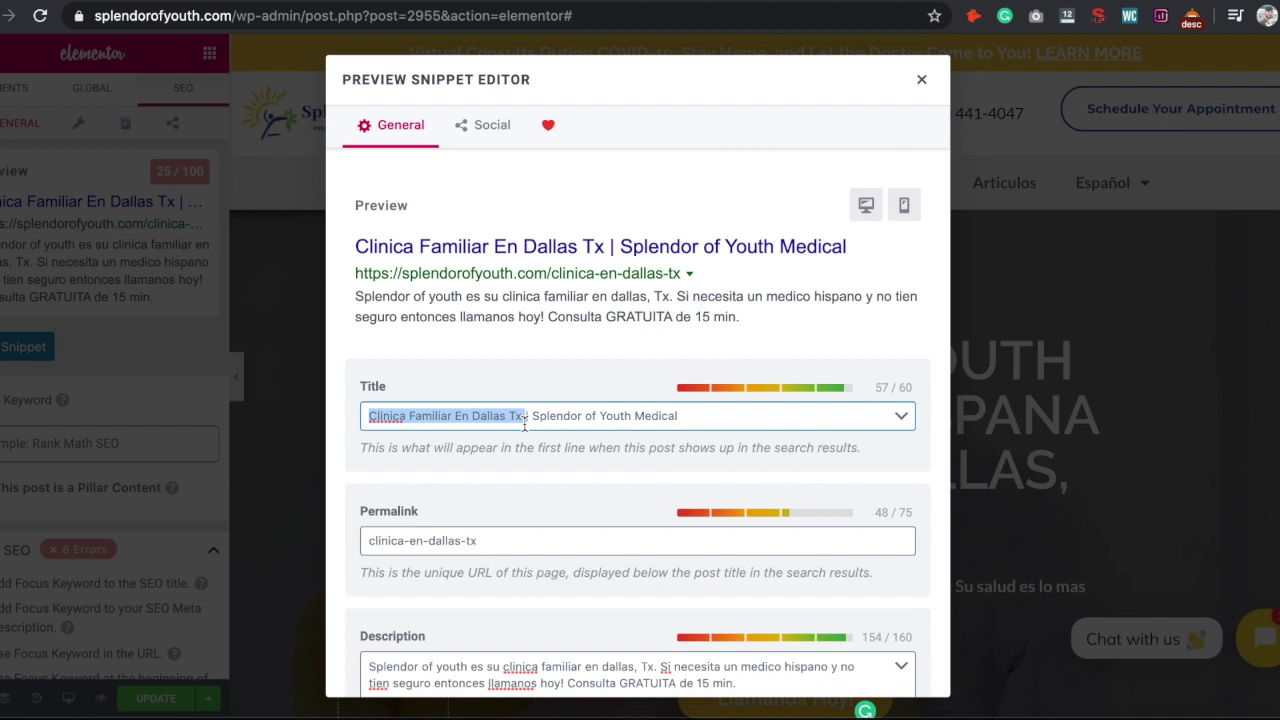
left_click(928, 80)
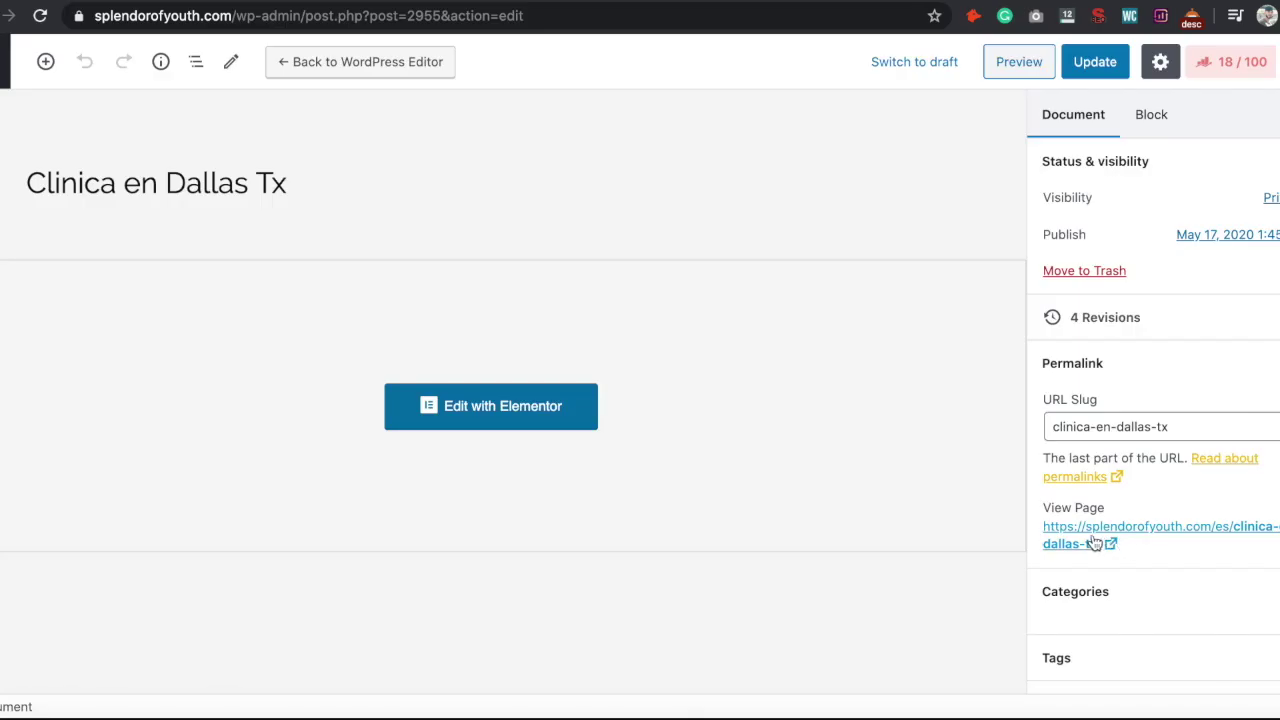
Step: Open the published clinica-en-dallas-tx page from its permalink in a new tab and look over all its sections
right_click(1093, 540)
left_click(1180, 552)
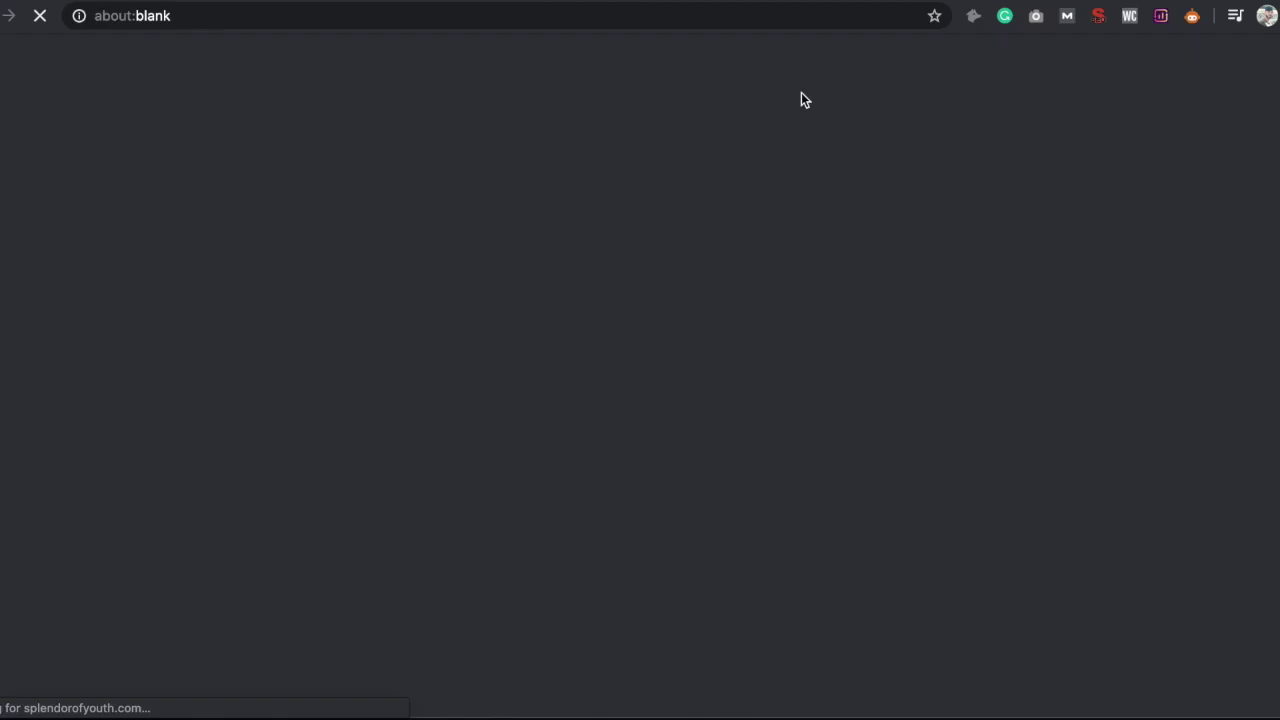
scroll(709, 491, "down", 15)
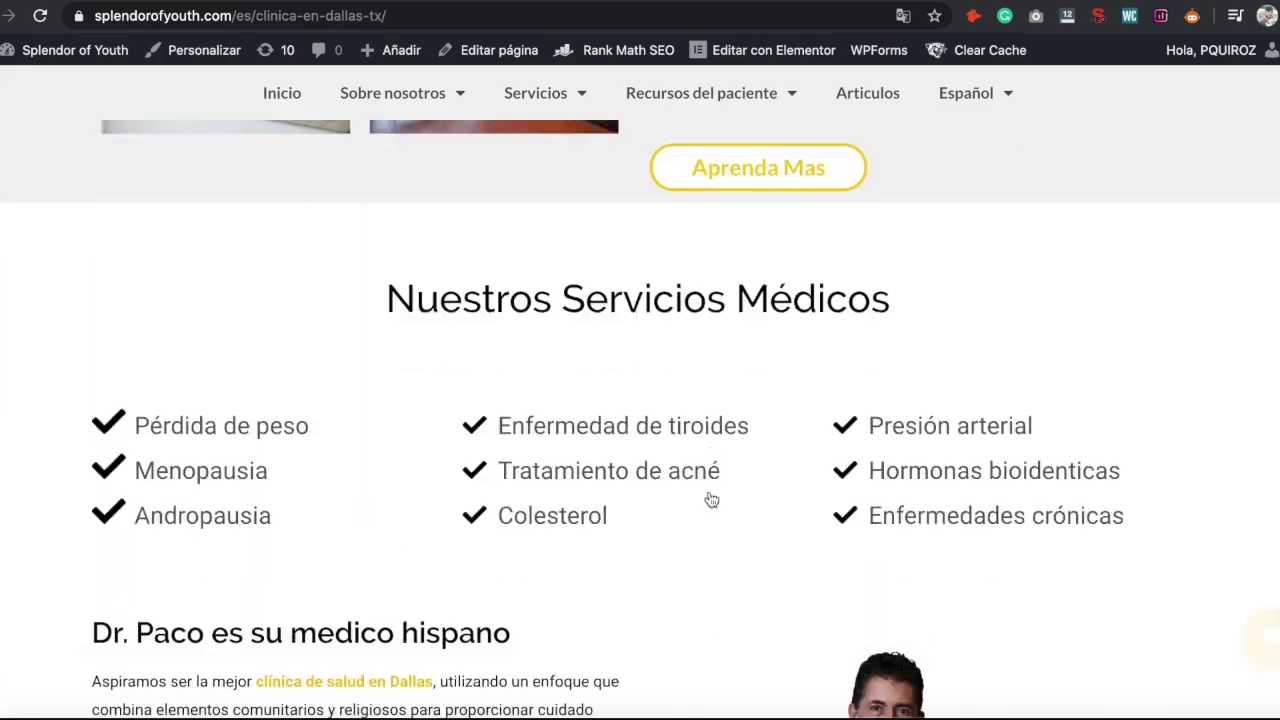
scroll(709, 497, "down", 1)
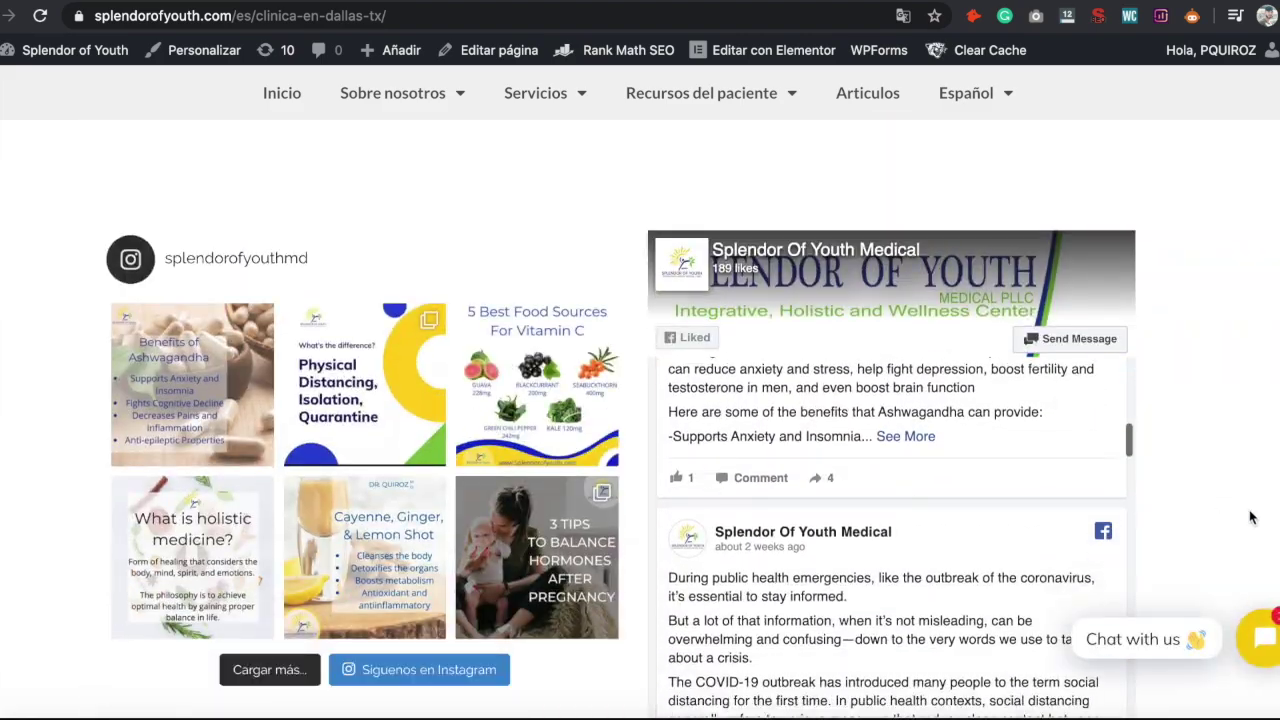
scroll(1257, 520, "down", 10)
scroll(1257, 520, "up", 8)
scroll(1257, 518, "up", 15)
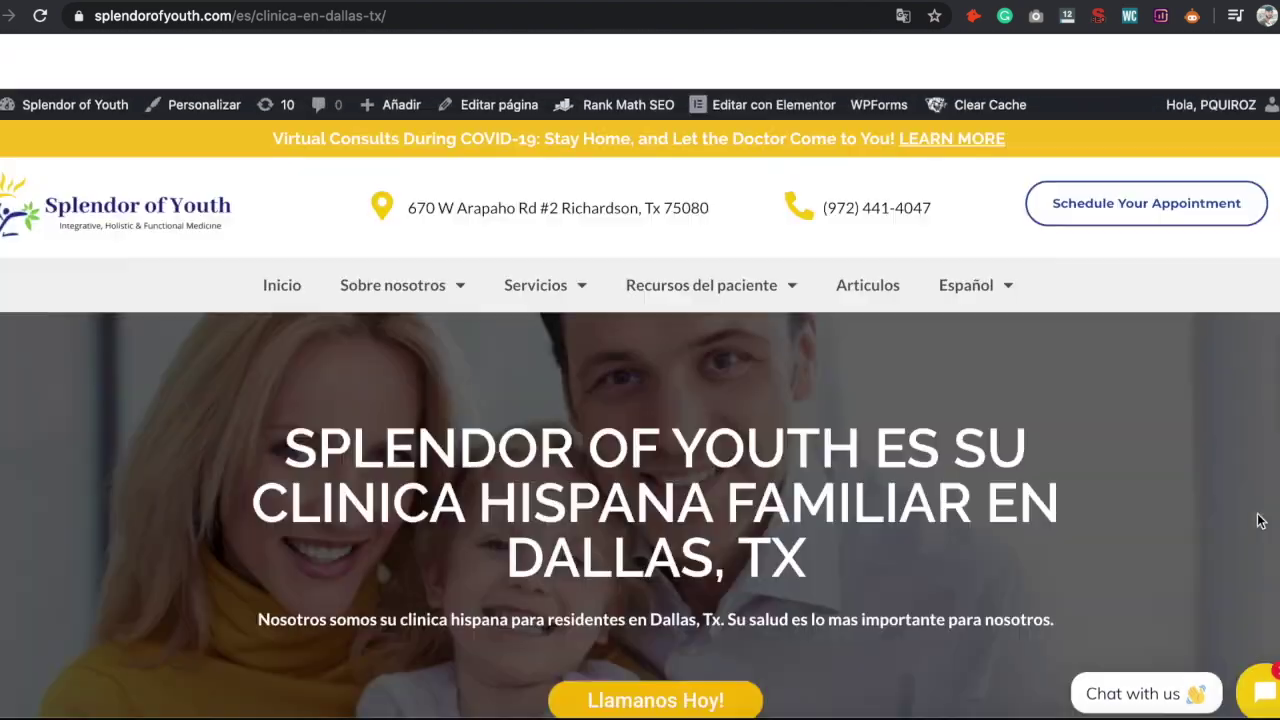
scroll(634, 592, "down", 4)
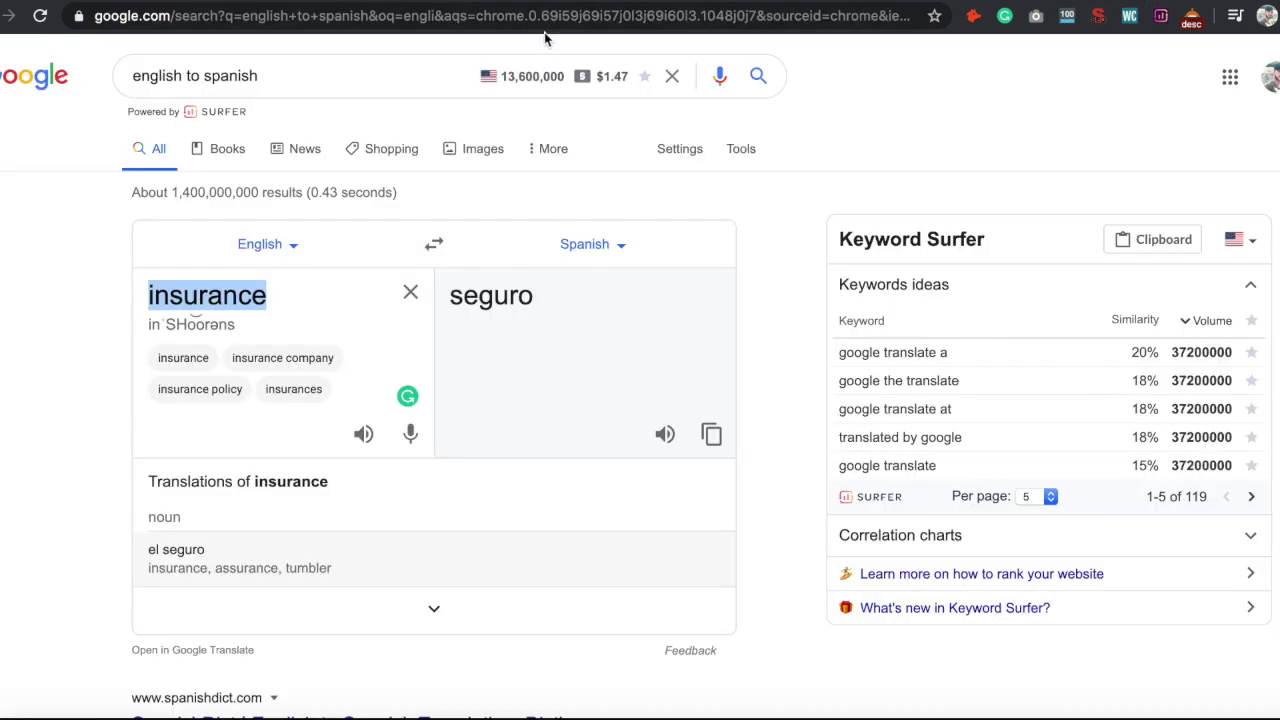
Step: Go to Google Search Console and open the overview of the splendorofyouth.com property
left_click(540, 18)
type("sear")
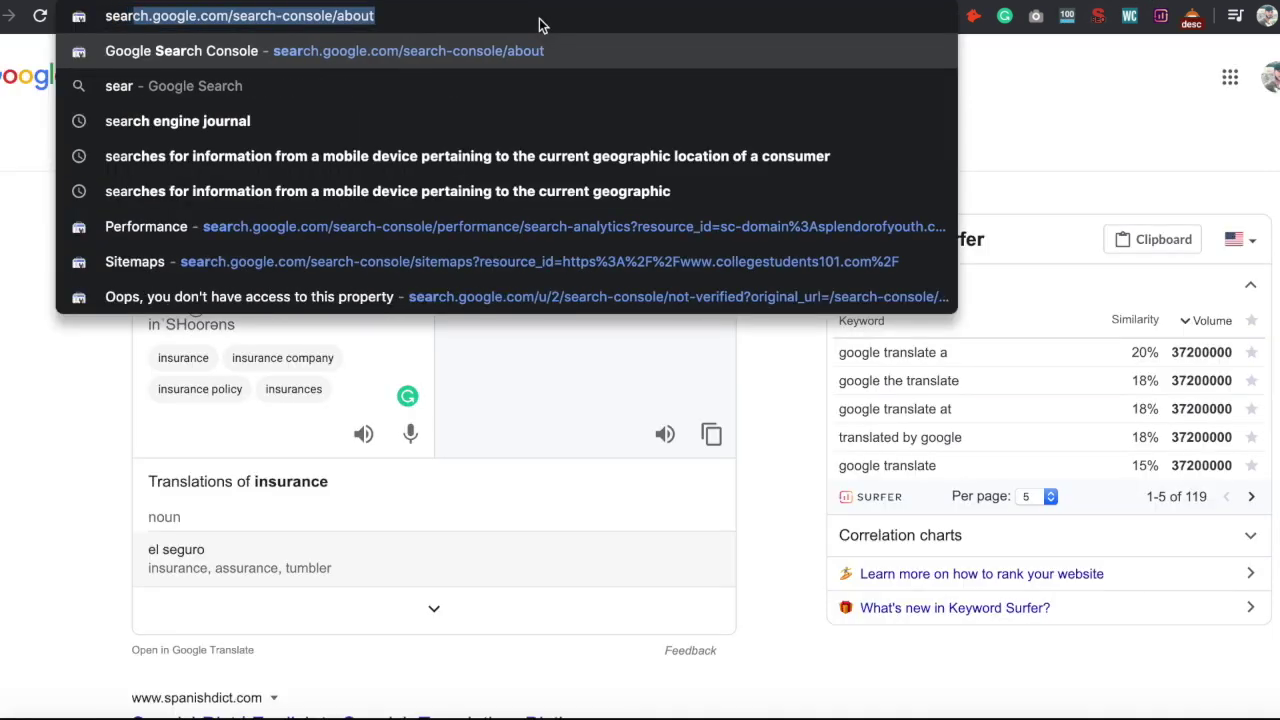
key("Return")
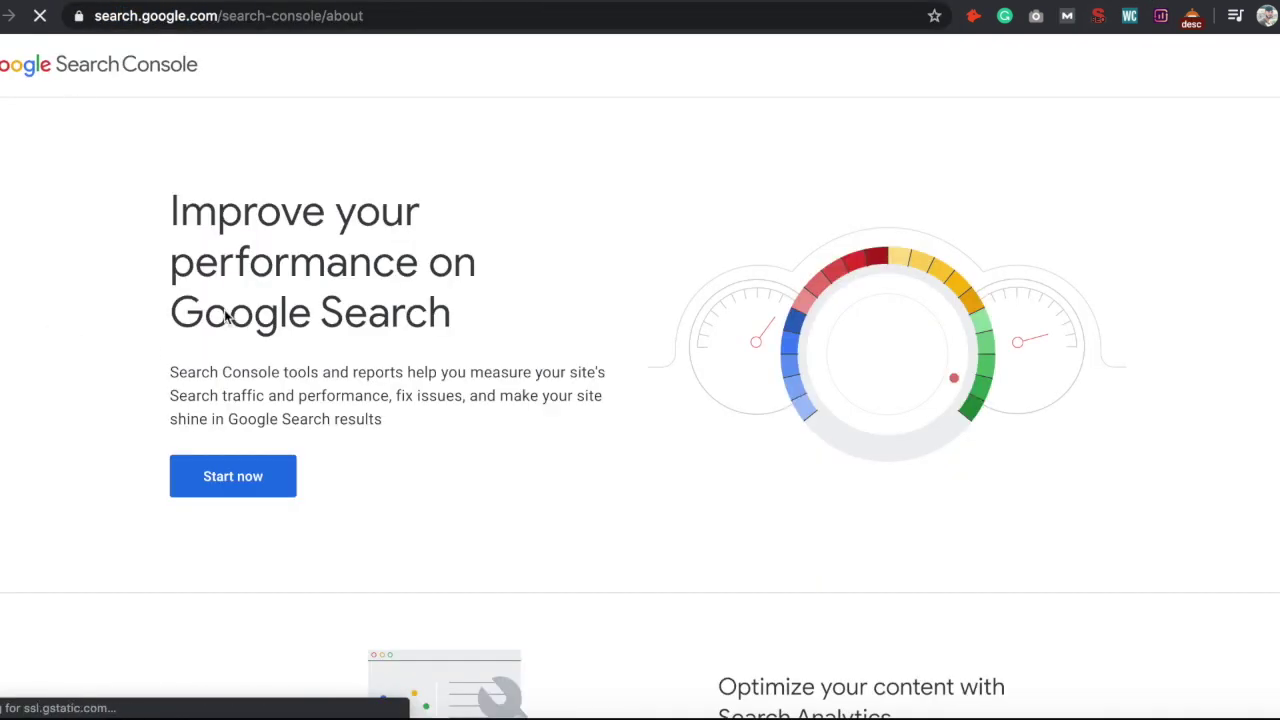
left_click(190, 479)
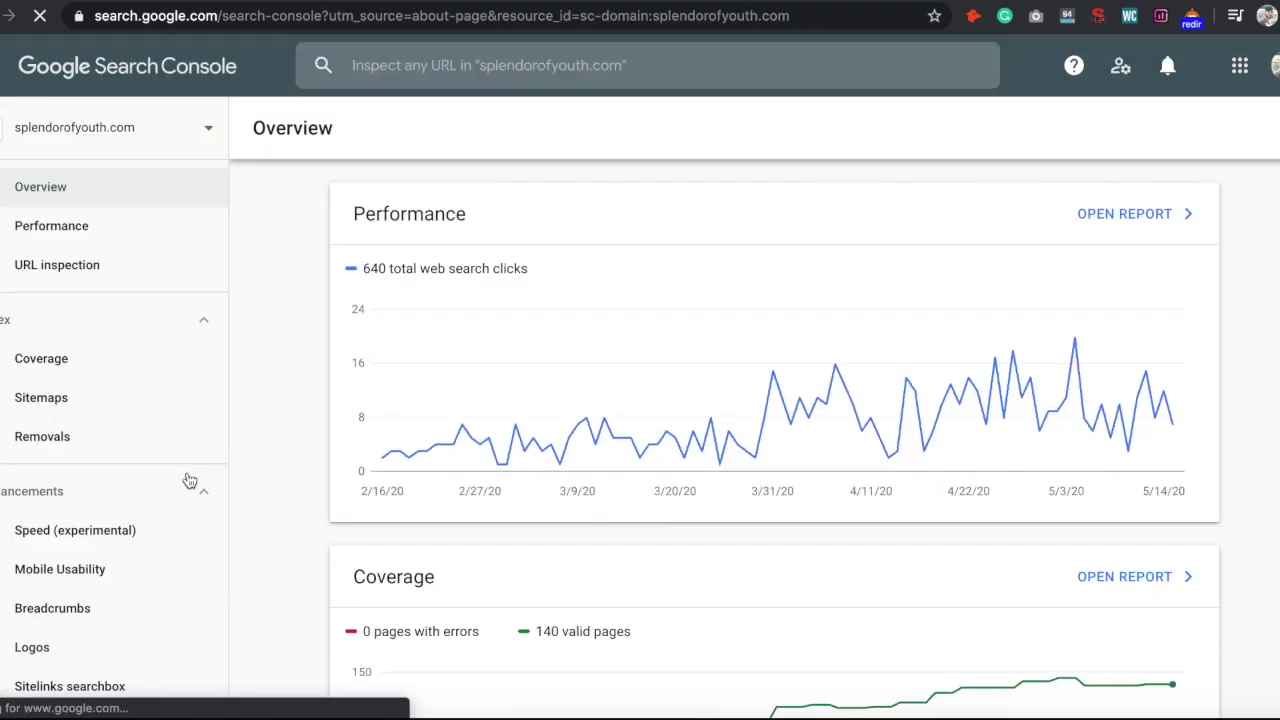
Step: View the site's search Performance report and its submitted sitemaps
left_click(140, 227)
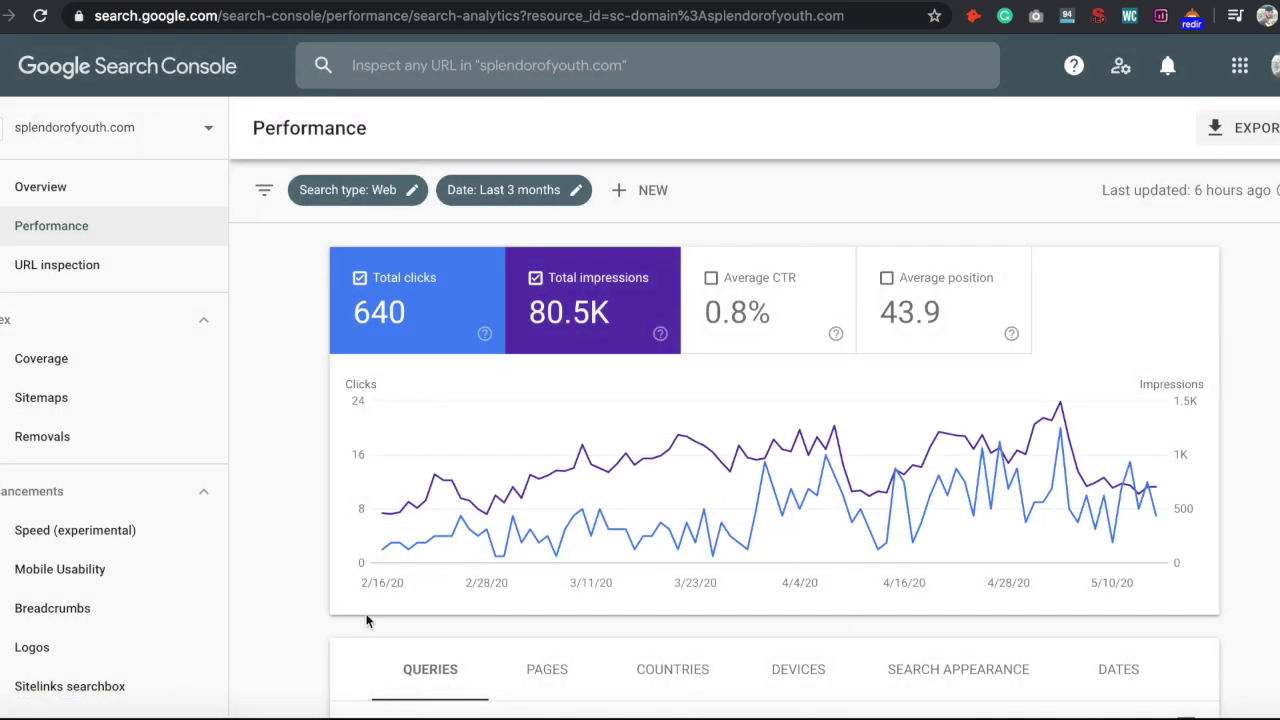
scroll(403, 523, "down", 2)
left_click(83, 398)
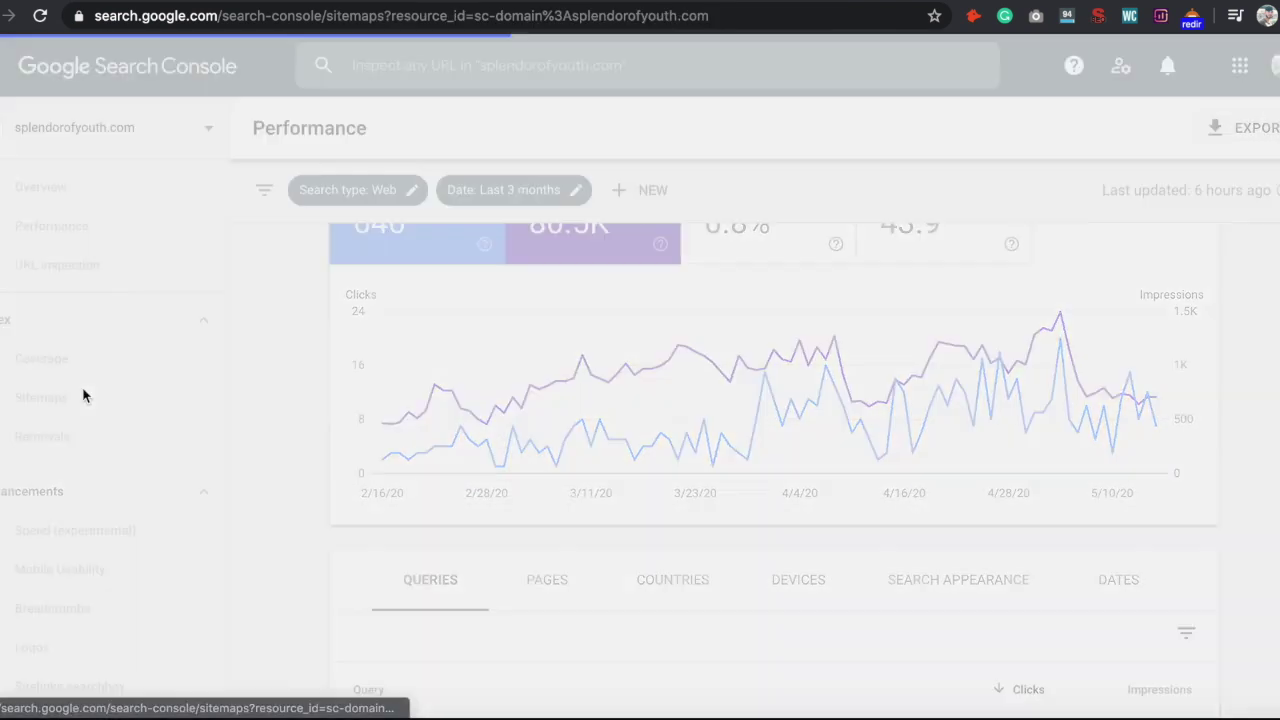
left_click(489, 64)
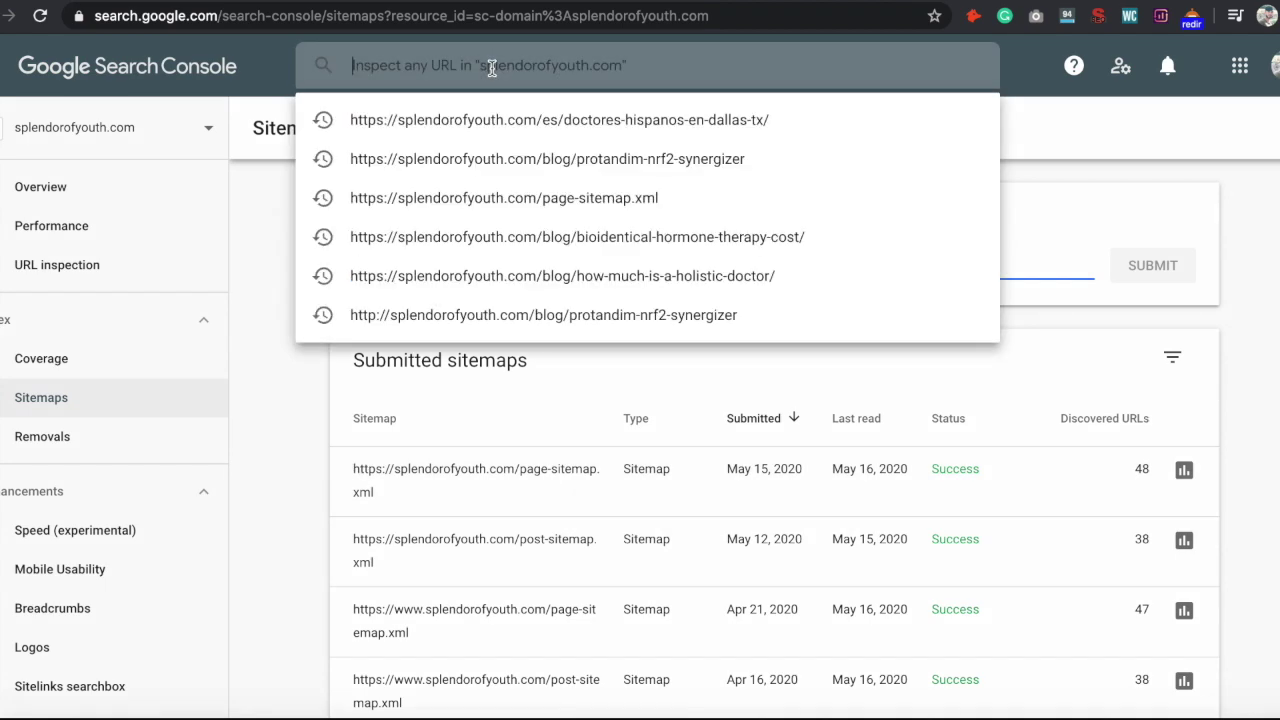
right_click(492, 68)
left_click(530, 193)
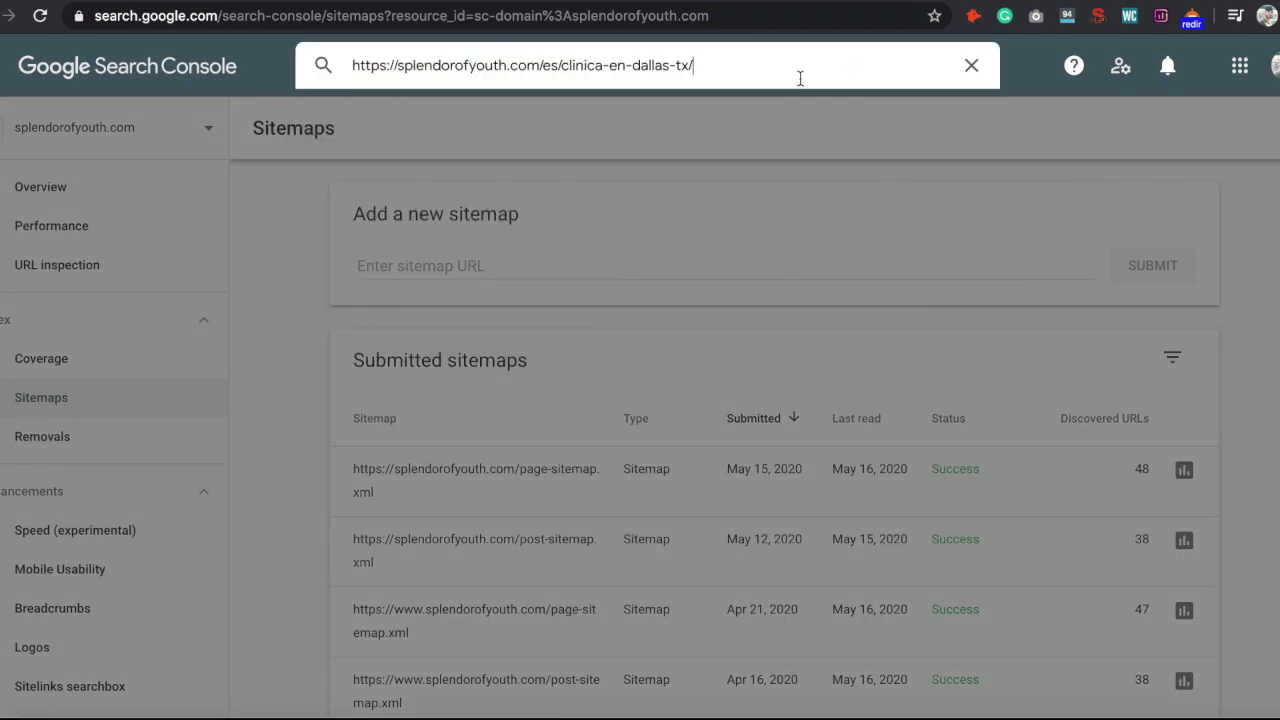
key("Return")
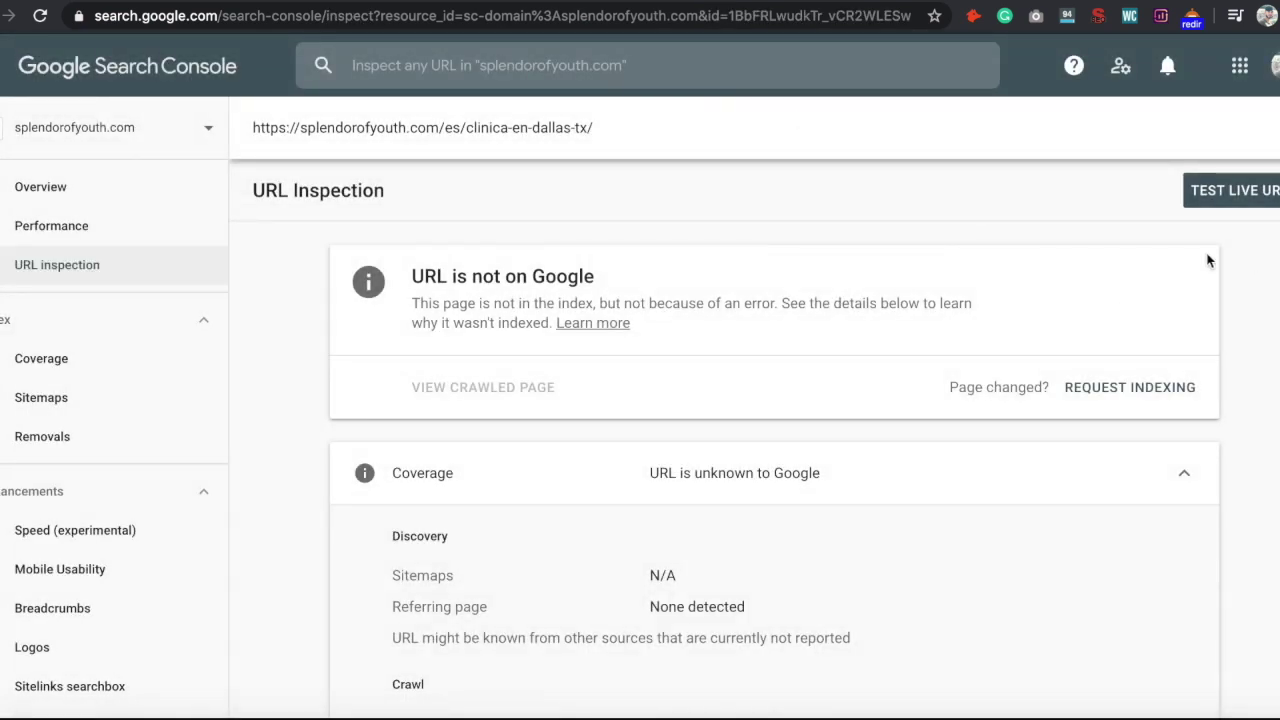
left_click(1140, 386)
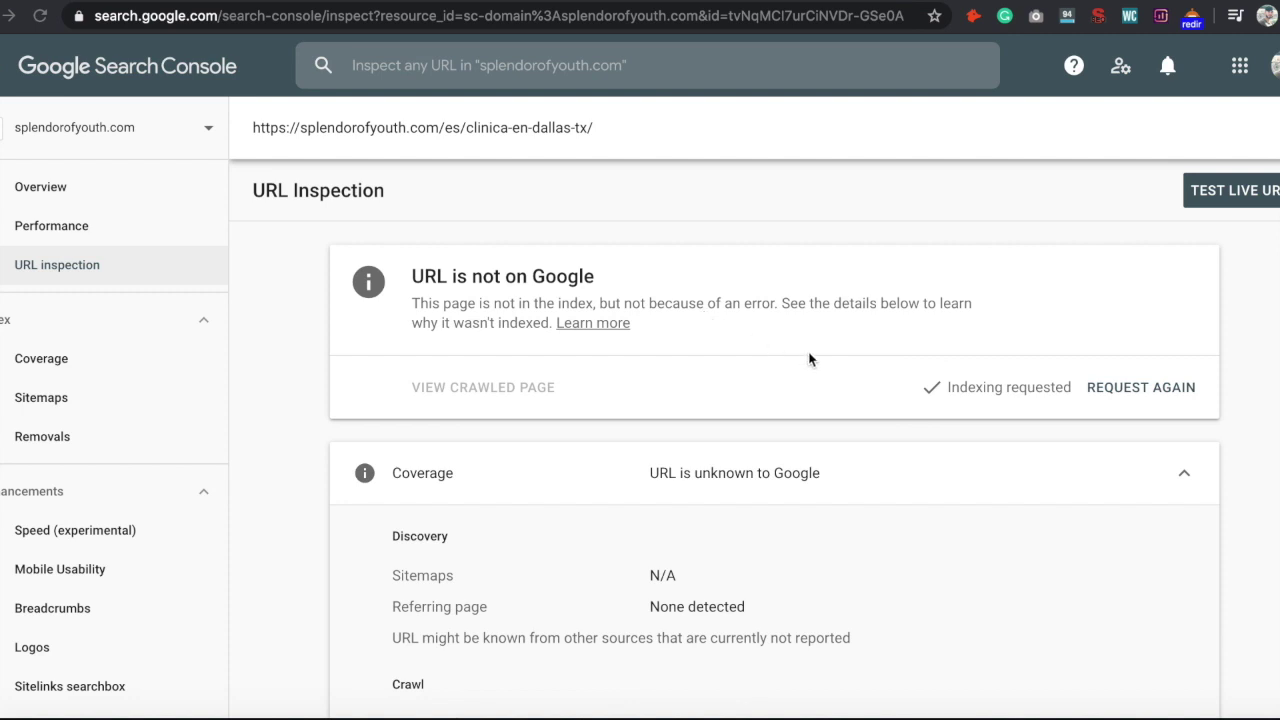
left_click(1148, 391)
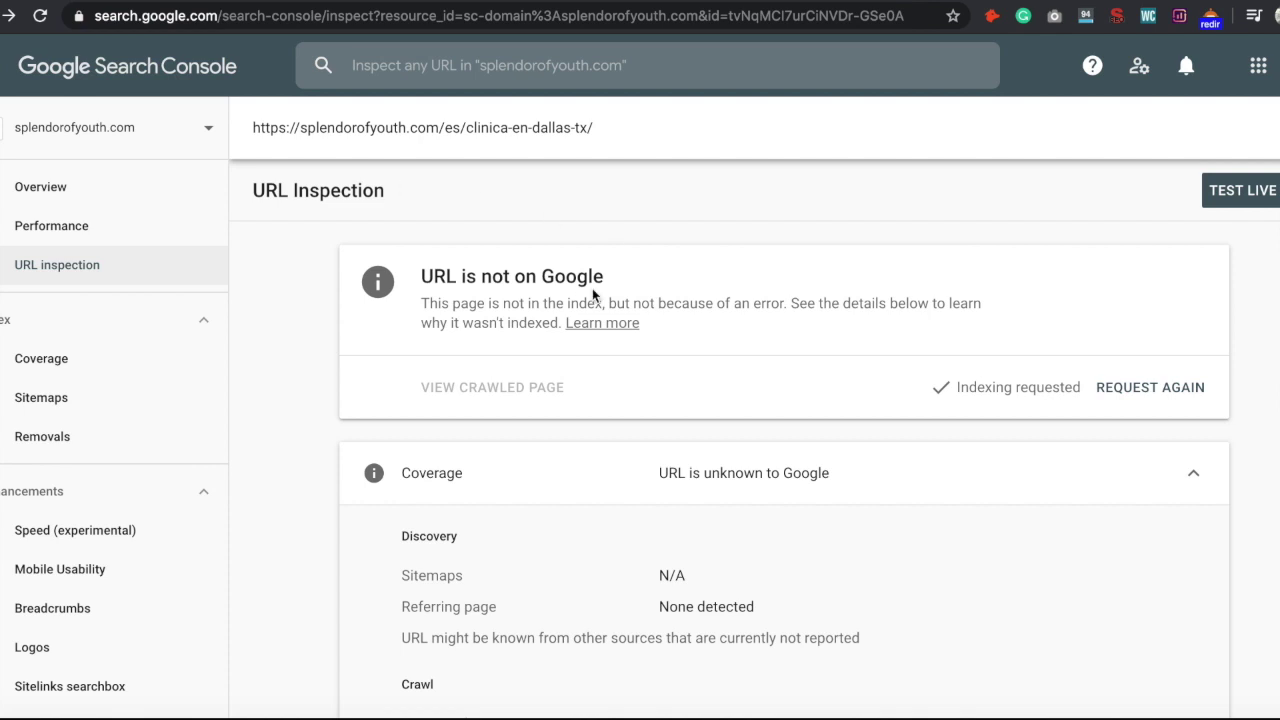
Step: Copy the keyword "Clinica hispana familiar en dallas" from the Google Docs draft and search Google for it in the incognito window
key("ctrl+Tab")
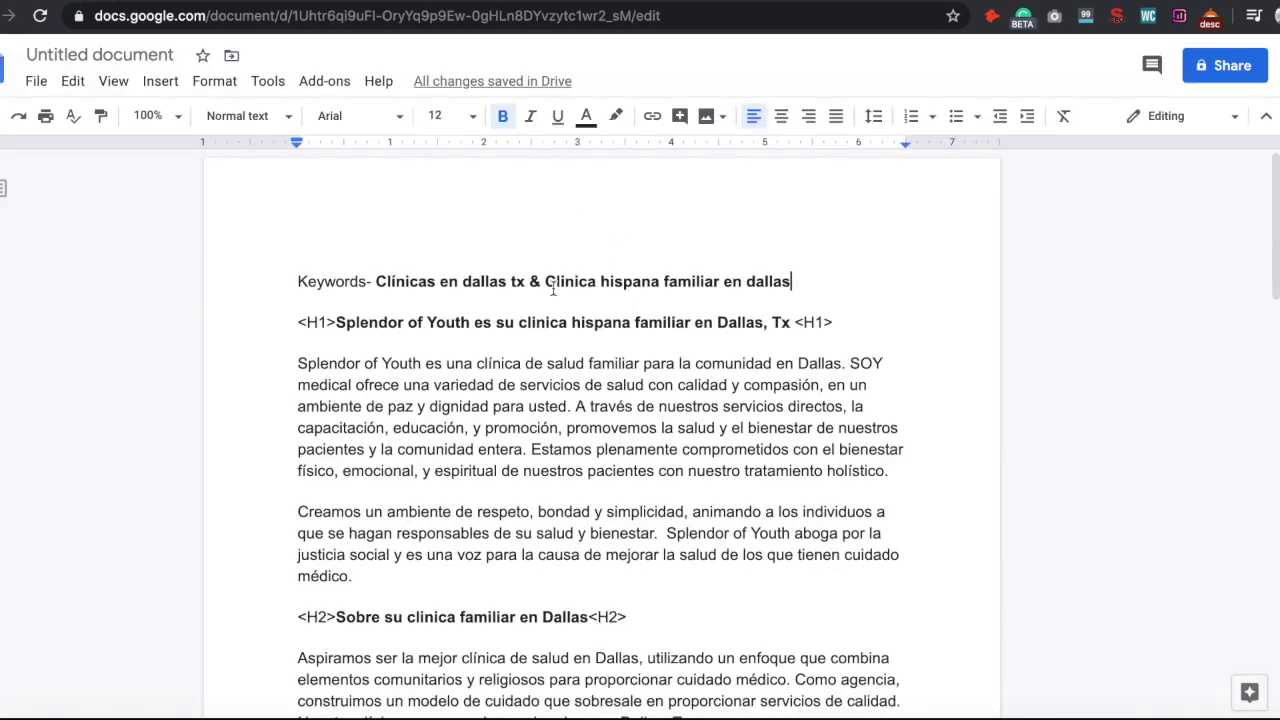
left_click_drag(545, 283, 791, 277)
right_click(744, 280)
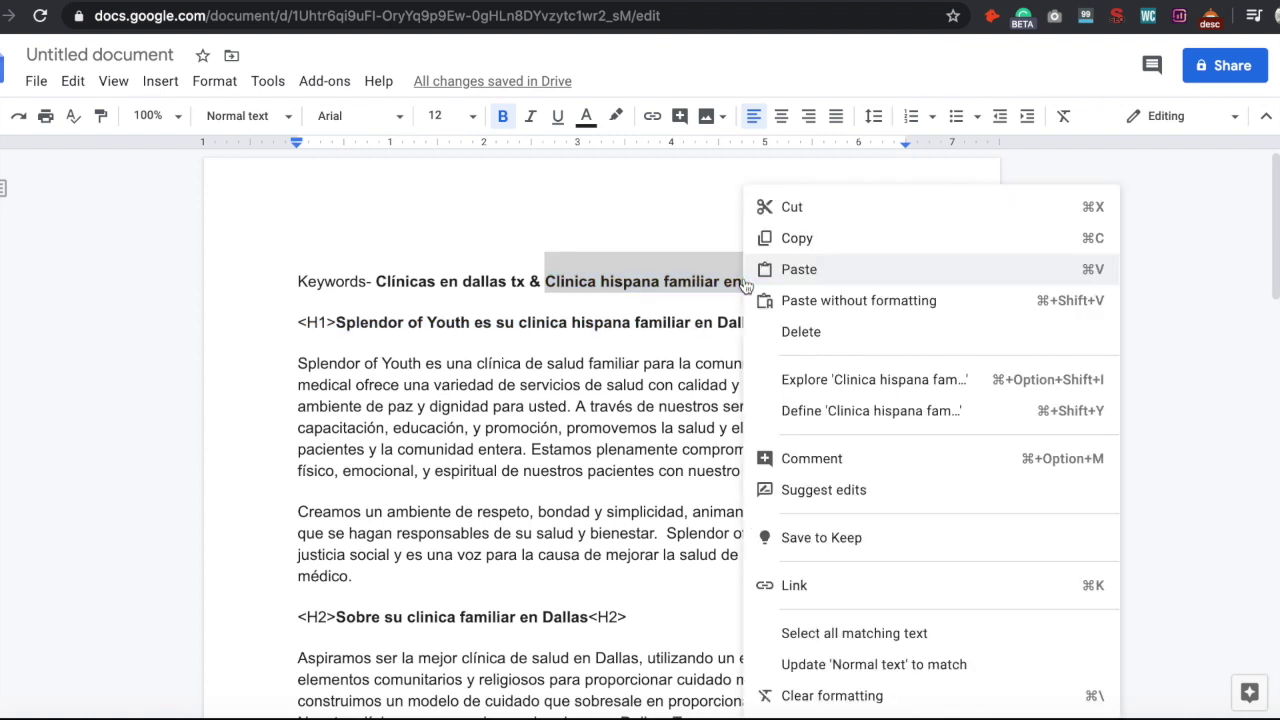
left_click(798, 238)
left_click(128, 8)
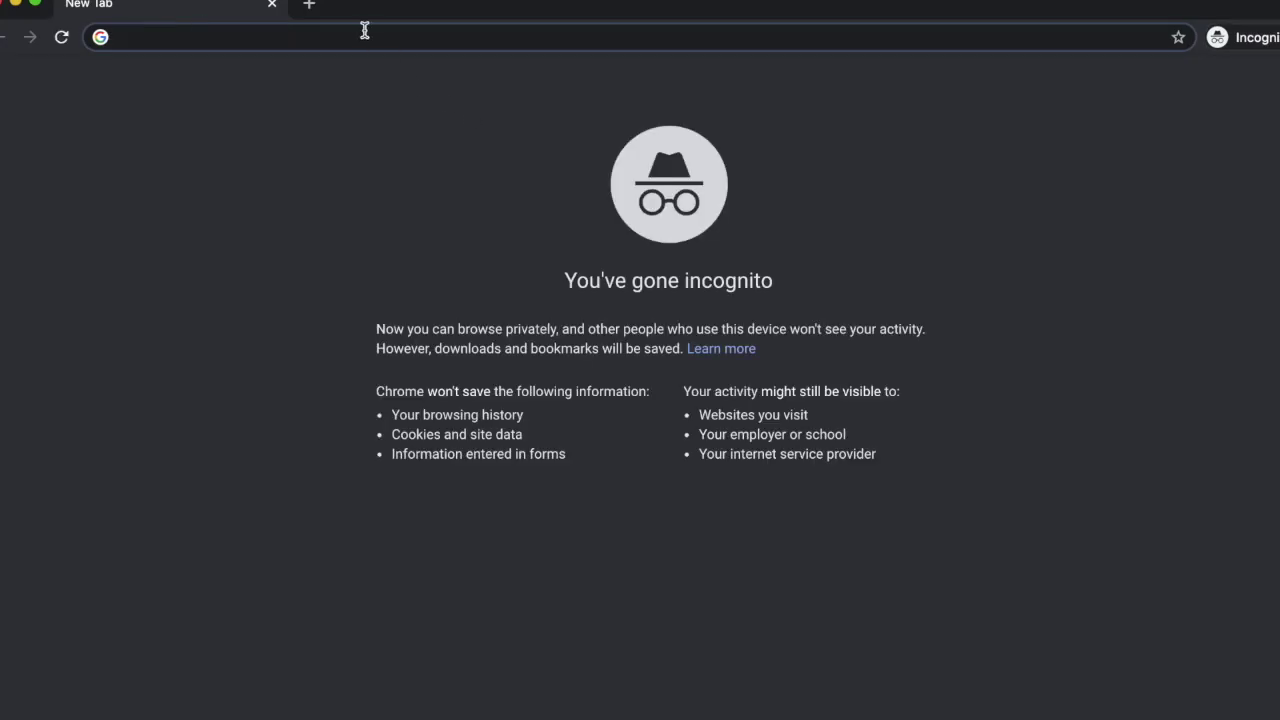
right_click(364, 31)
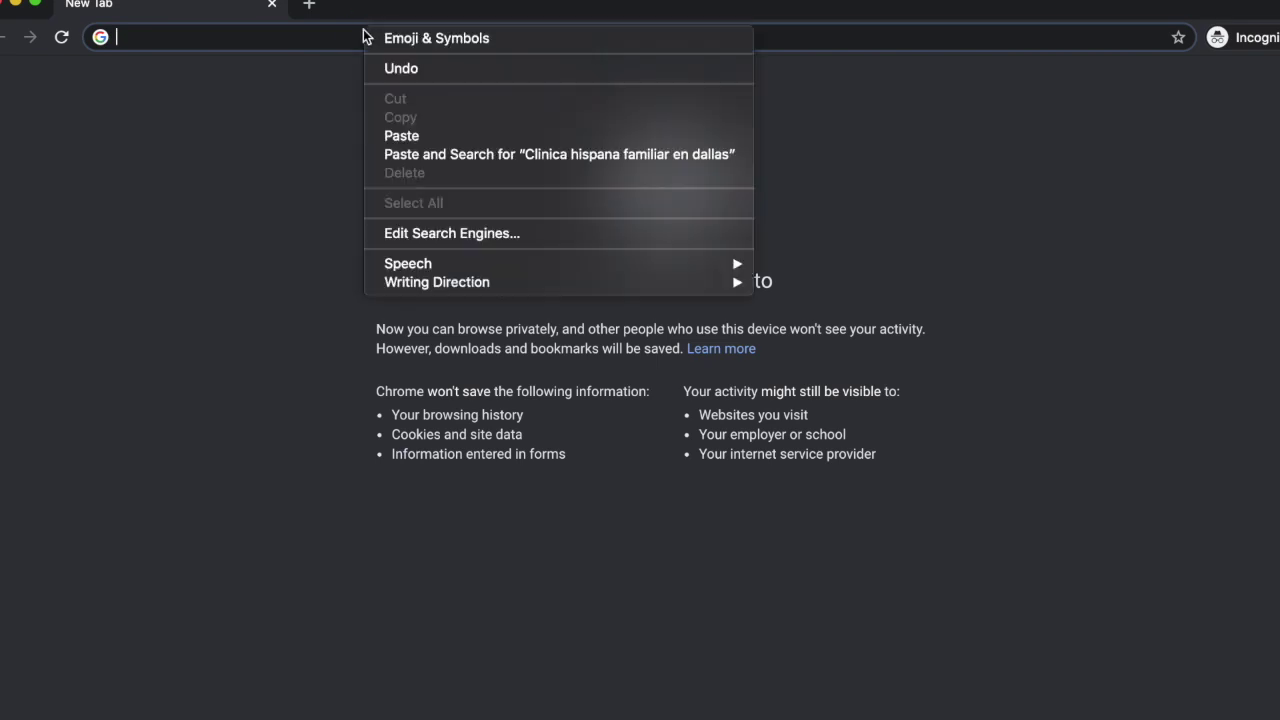
left_click(424, 137)
key("Return")
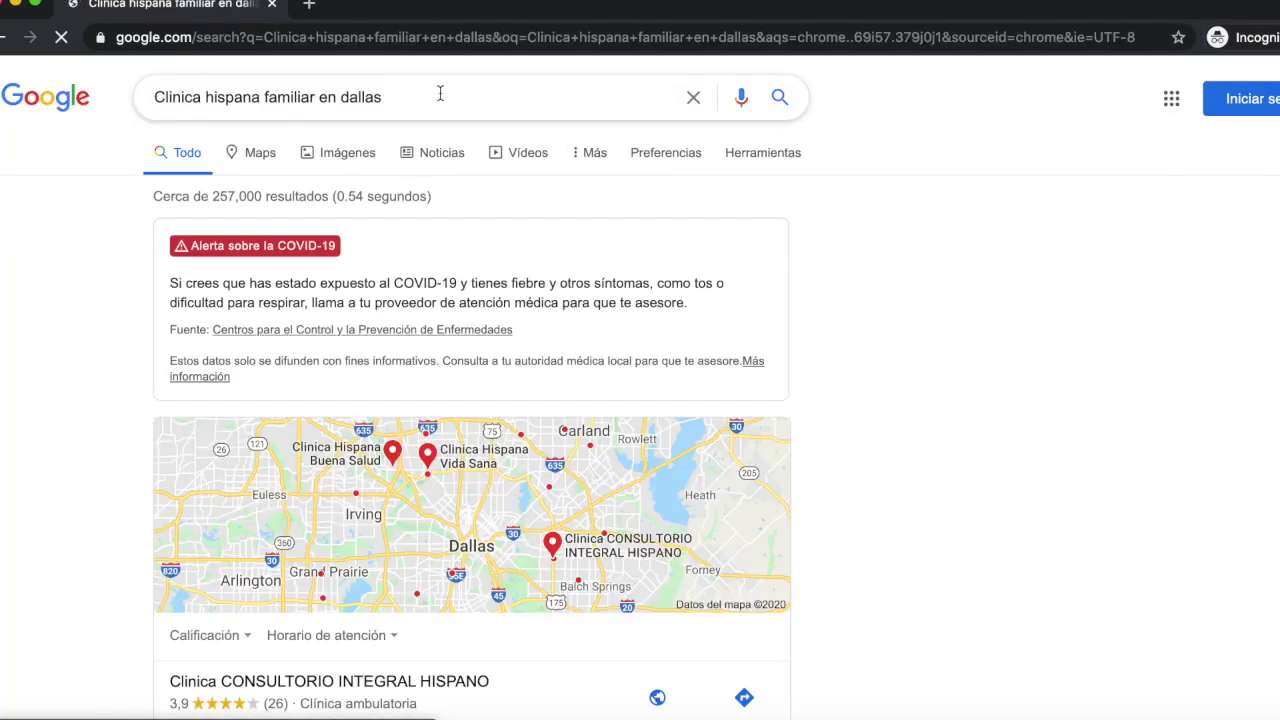
Step: Look through the search results for the splendorofyouth.com listing and check its ranking position and how recently it was indexed
scroll(91, 484, "down", 10)
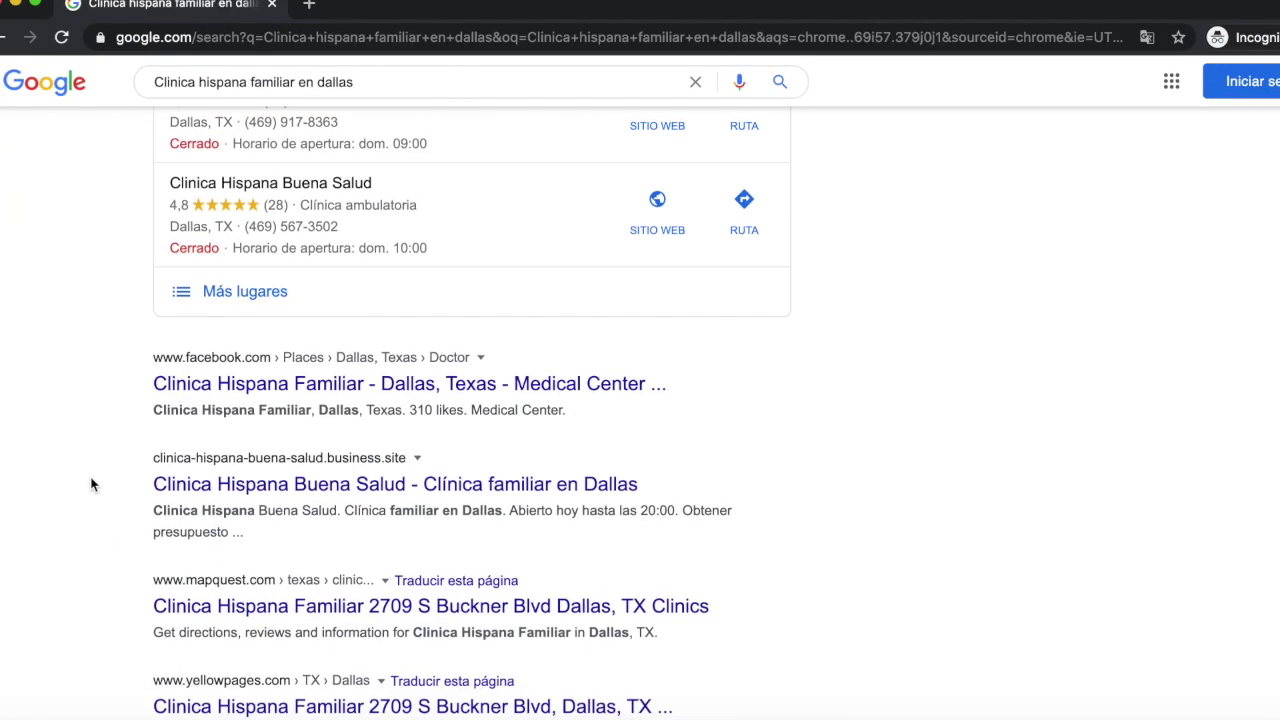
scroll(91, 484, "down", 10)
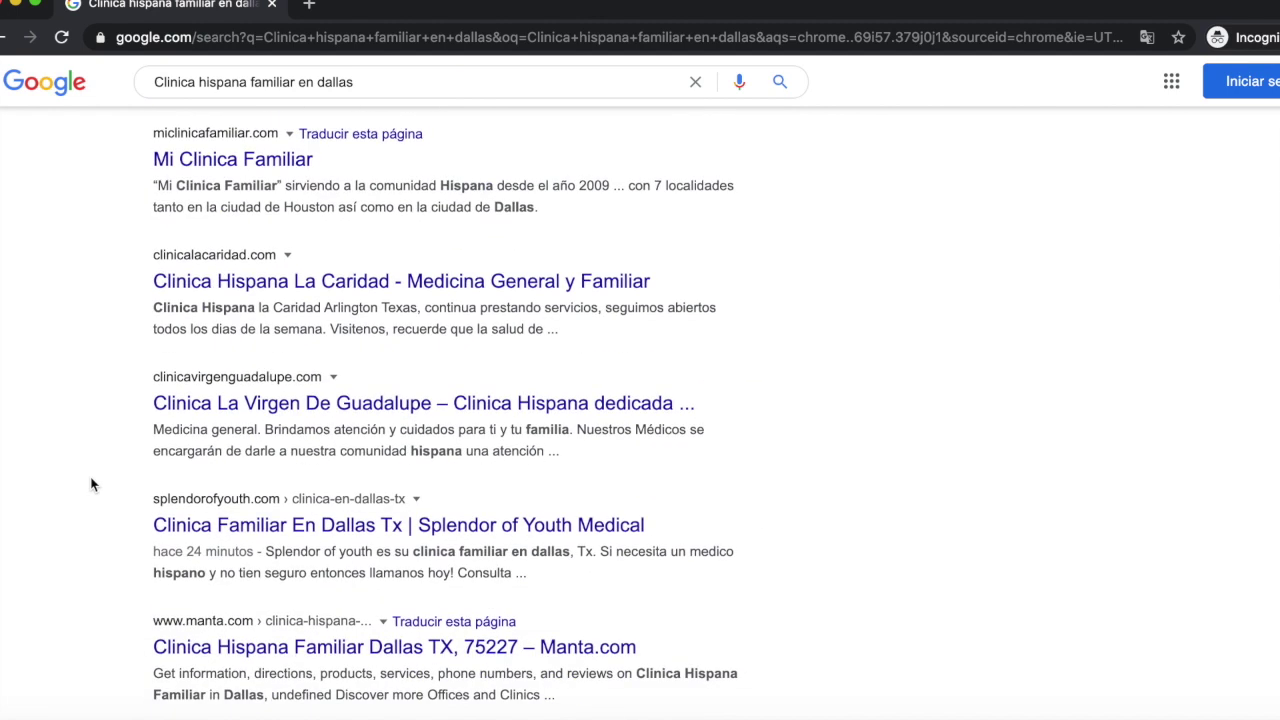
scroll(91, 484, "up", 2)
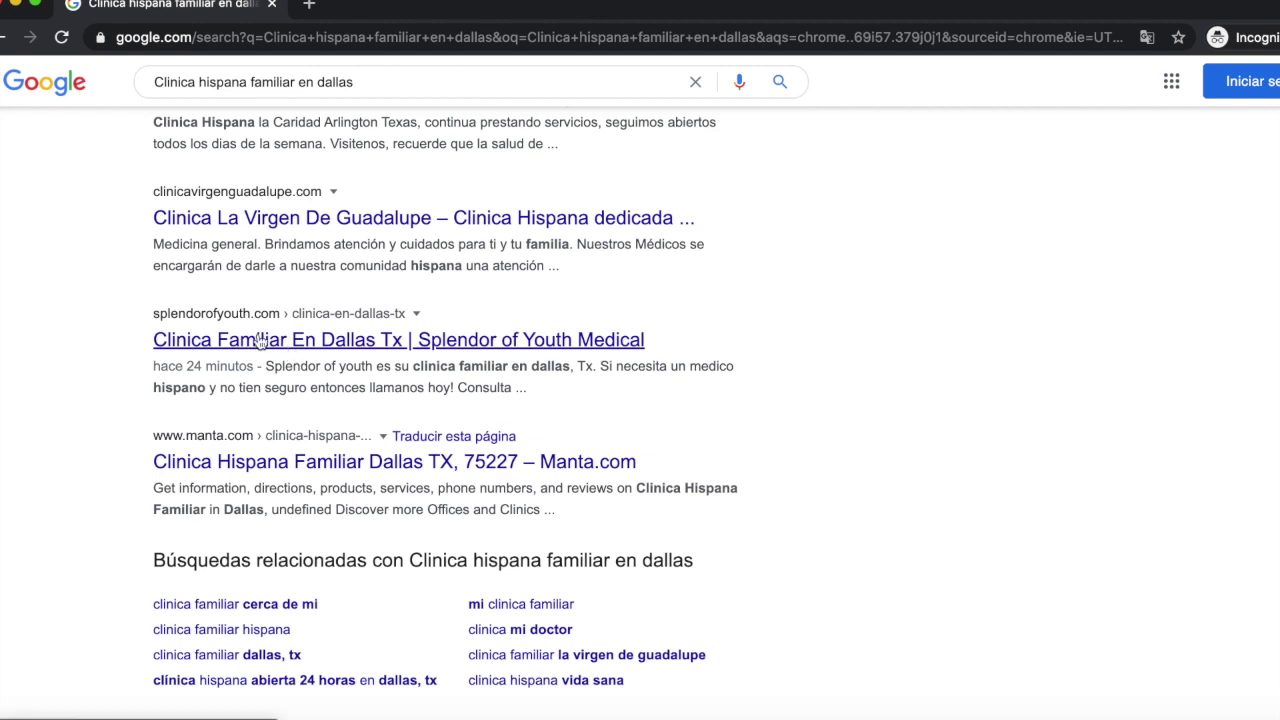
left_click(187, 367)
left_click_drag(187, 367, 254, 367)
scroll(254, 369, "up", 5)
scroll(254, 369, "up", 10)
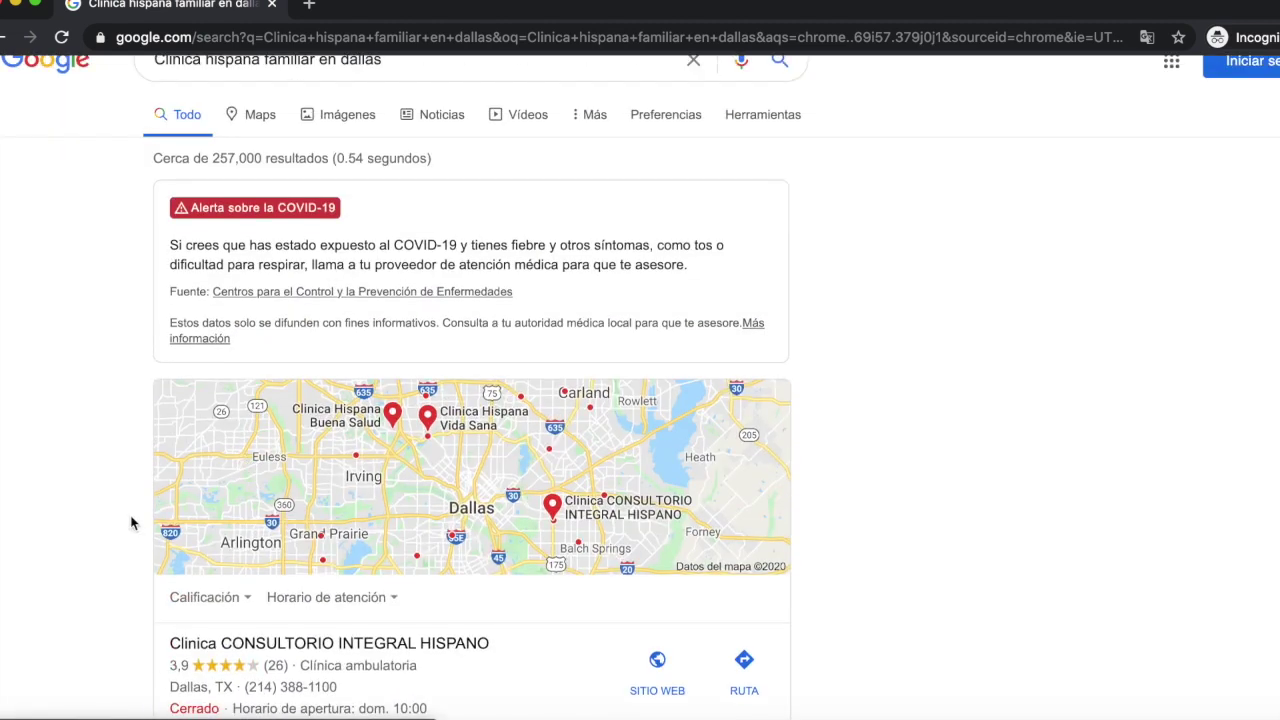
scroll(130, 524, "down", 1)
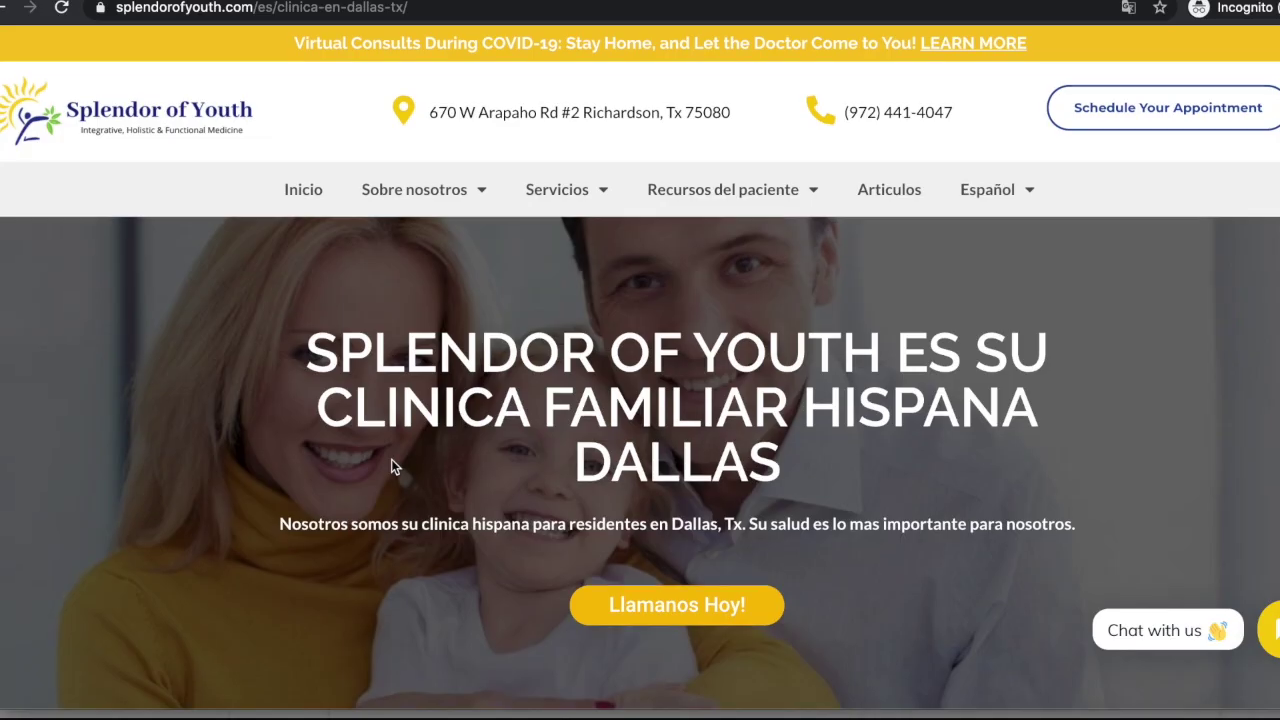
Step: Review the live clinica-en-dallas-tx page from its main heading through the about, medical services and doctor sections to the end
scroll(391, 466, "down", 2)
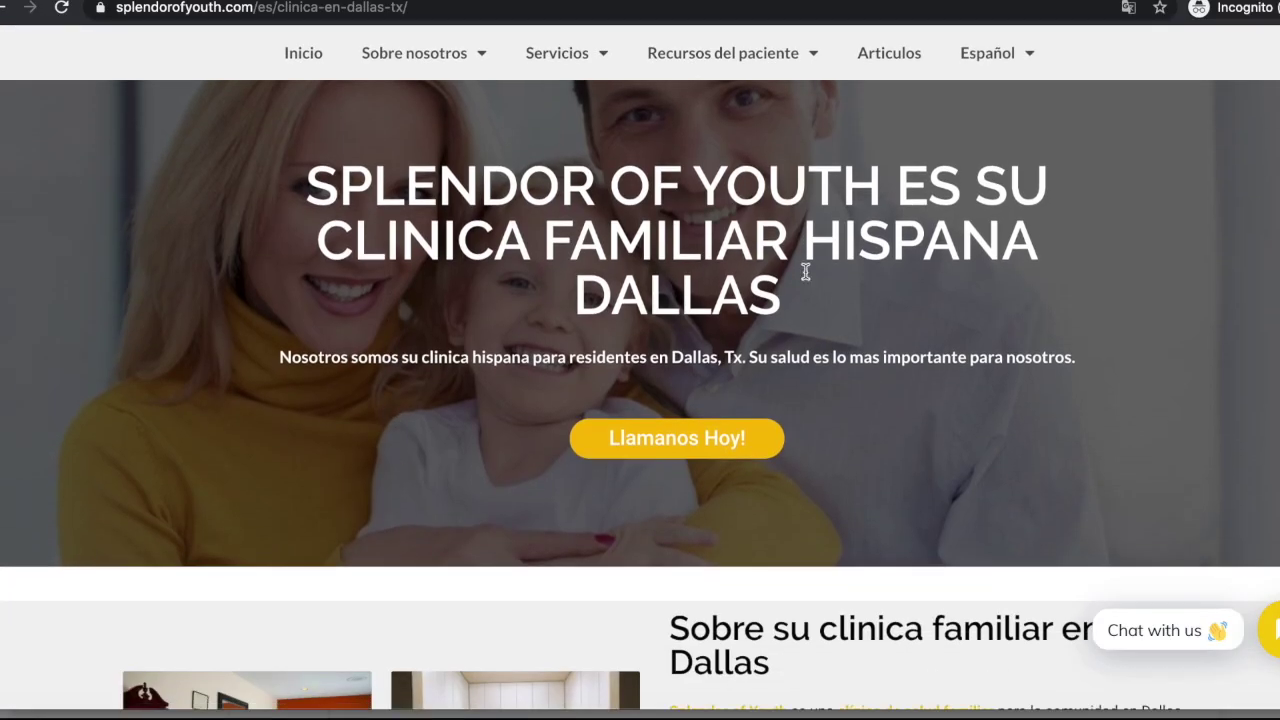
left_click_drag(308, 185, 782, 311)
left_click(707, 281)
scroll(730, 334, "down", 4)
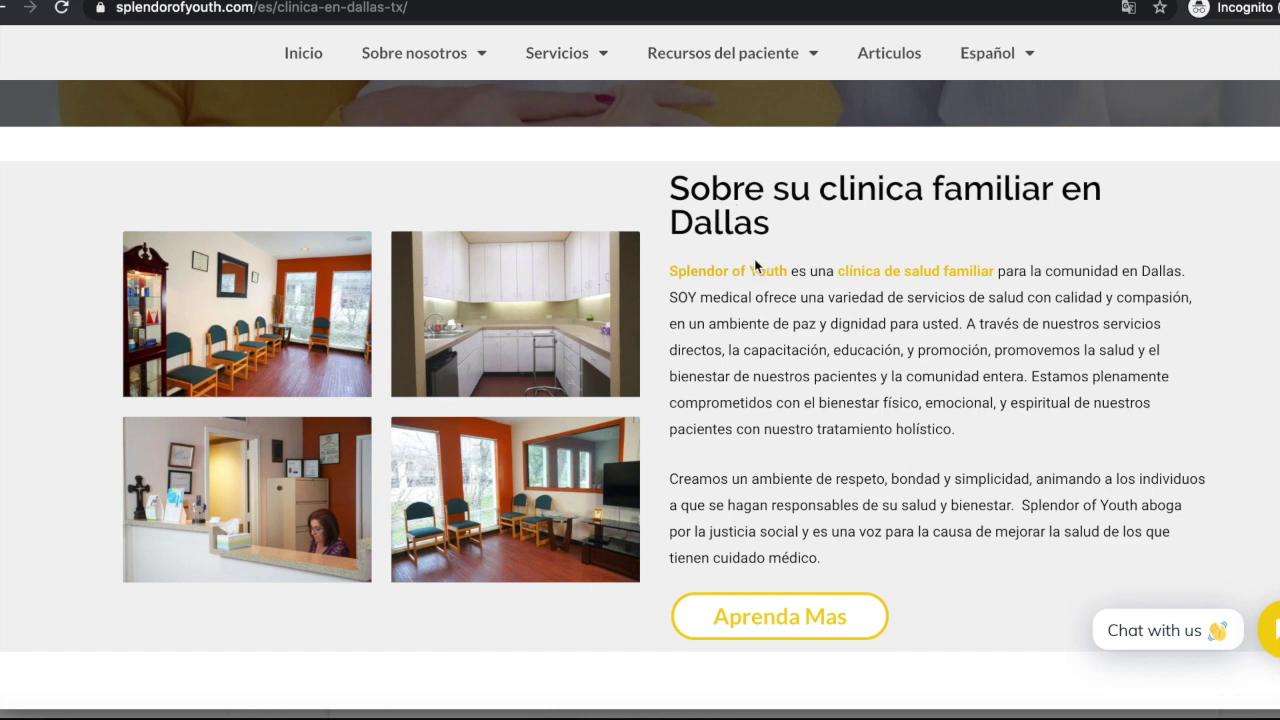
scroll(810, 435, "down", 2)
scroll(810, 435, "down", 5)
left_click_drag(407, 7, 120, 7)
left_click(680, 423)
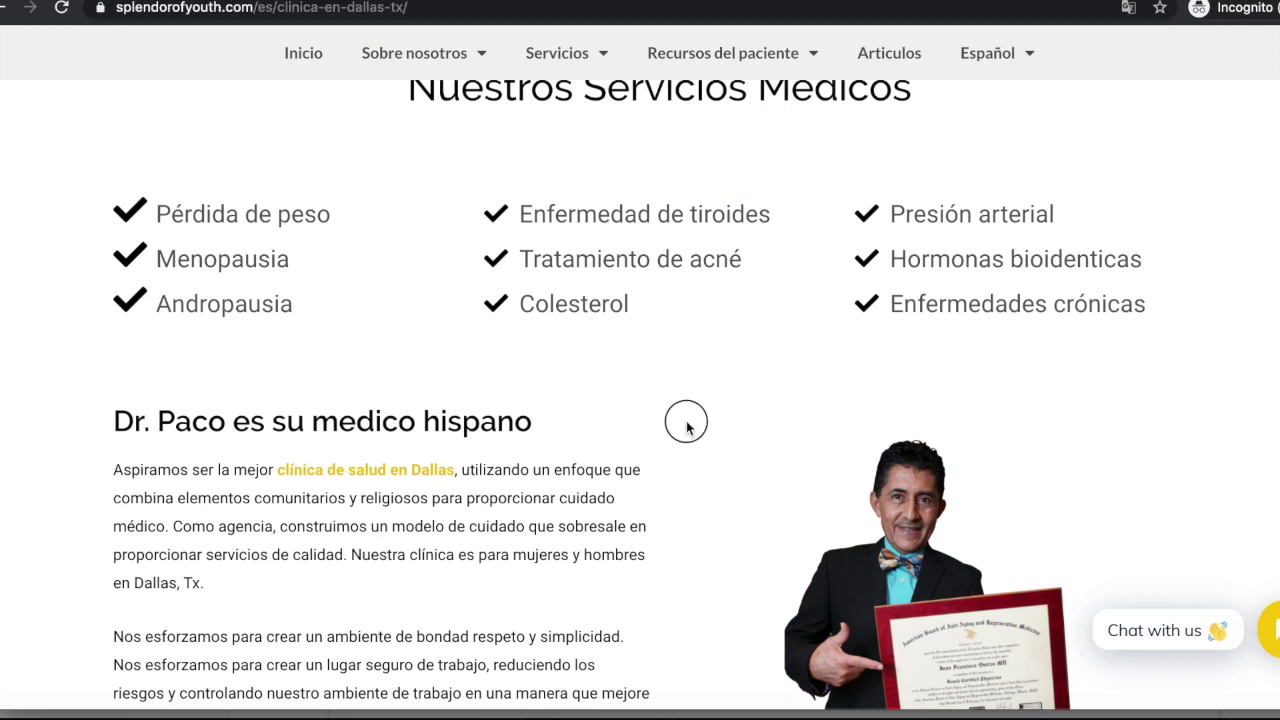
scroll(686, 423, "down", 2)
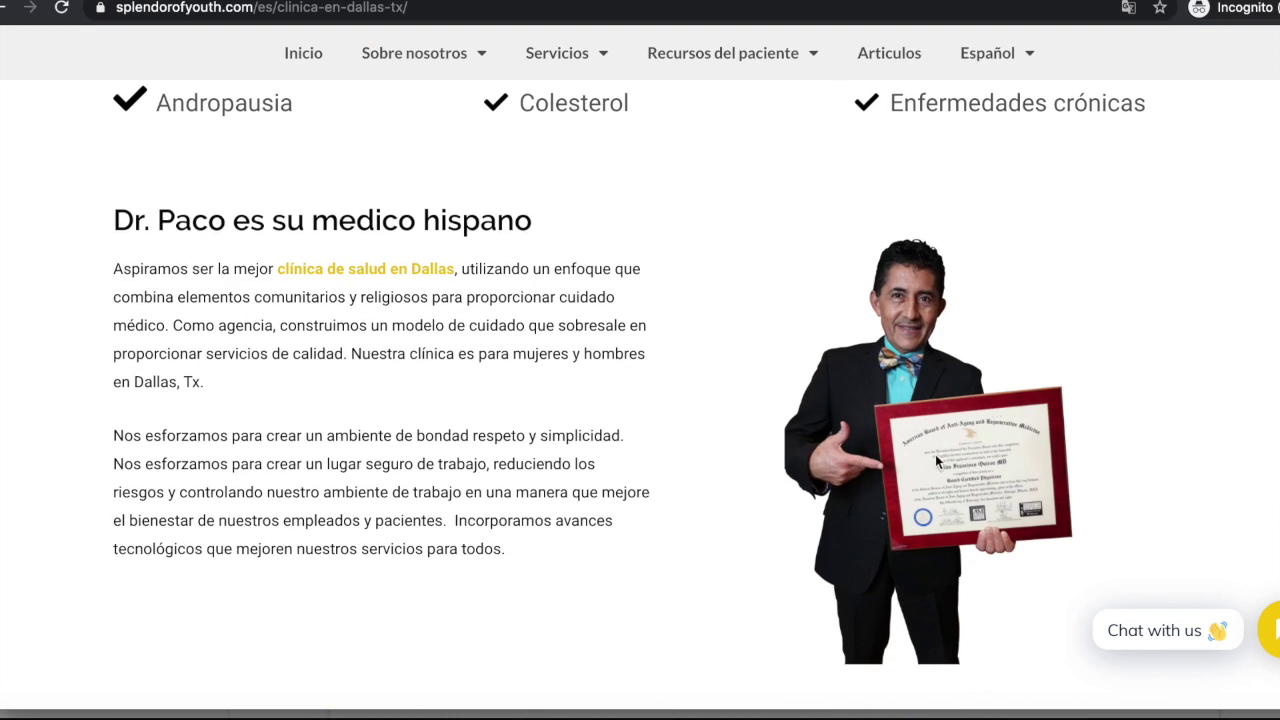
scroll(915, 455, "down", 6)
scroll(1210, 485, "down", 10)
scroll(1210, 485, "up", 20)
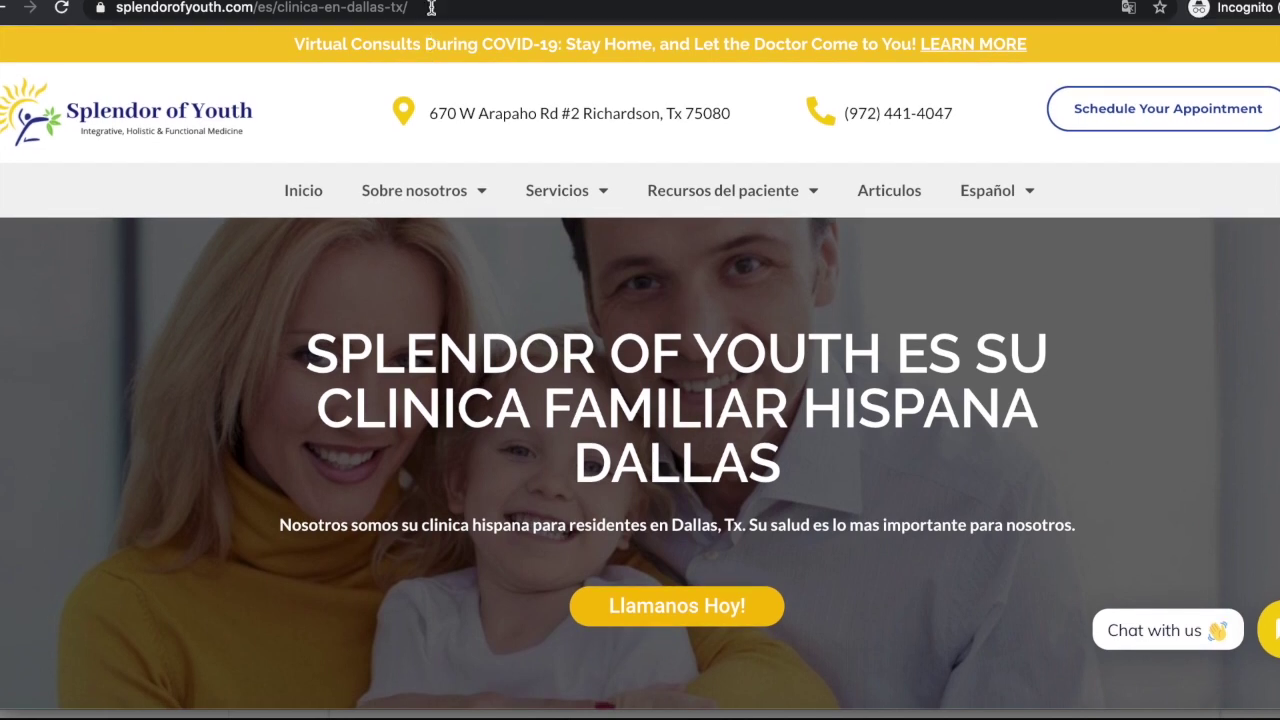
Step: Examine the page's full URL, highlighting the splendorofyouth.com domain and the whole address including the /es/clinica-en-dallas-tx/ path
left_click_drag(435, 7, 299, 7)
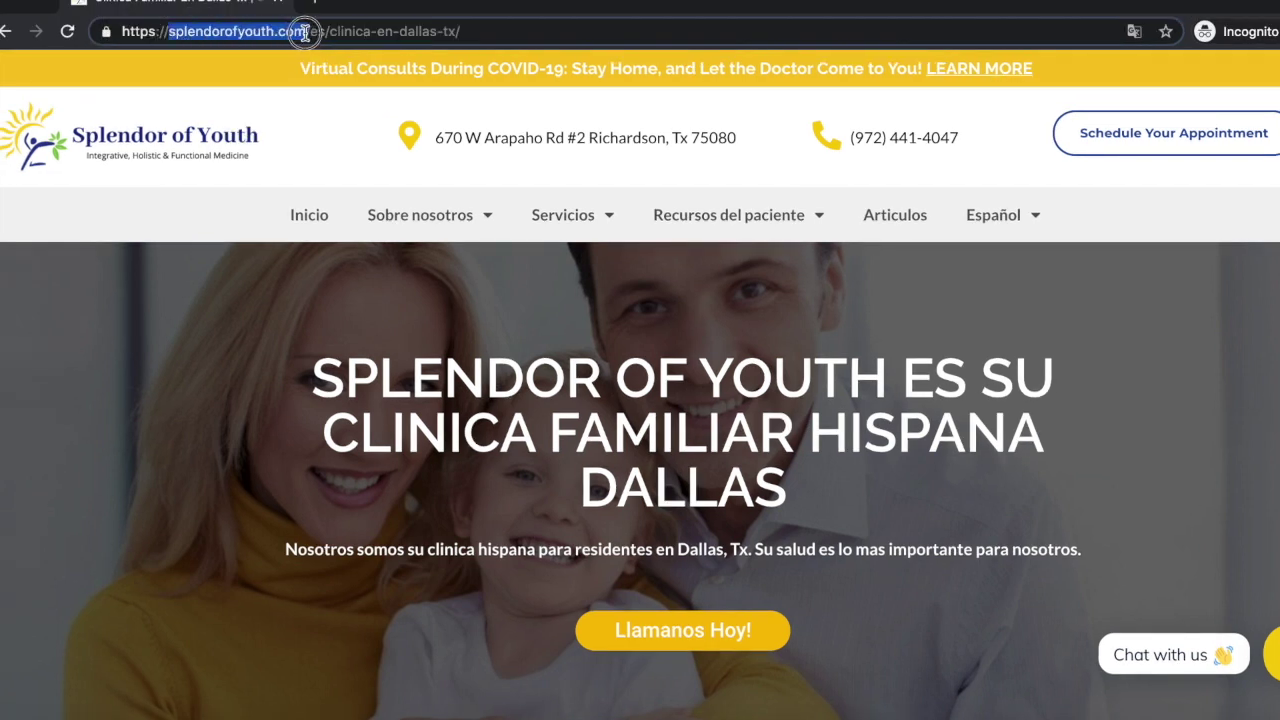
left_click(305, 31)
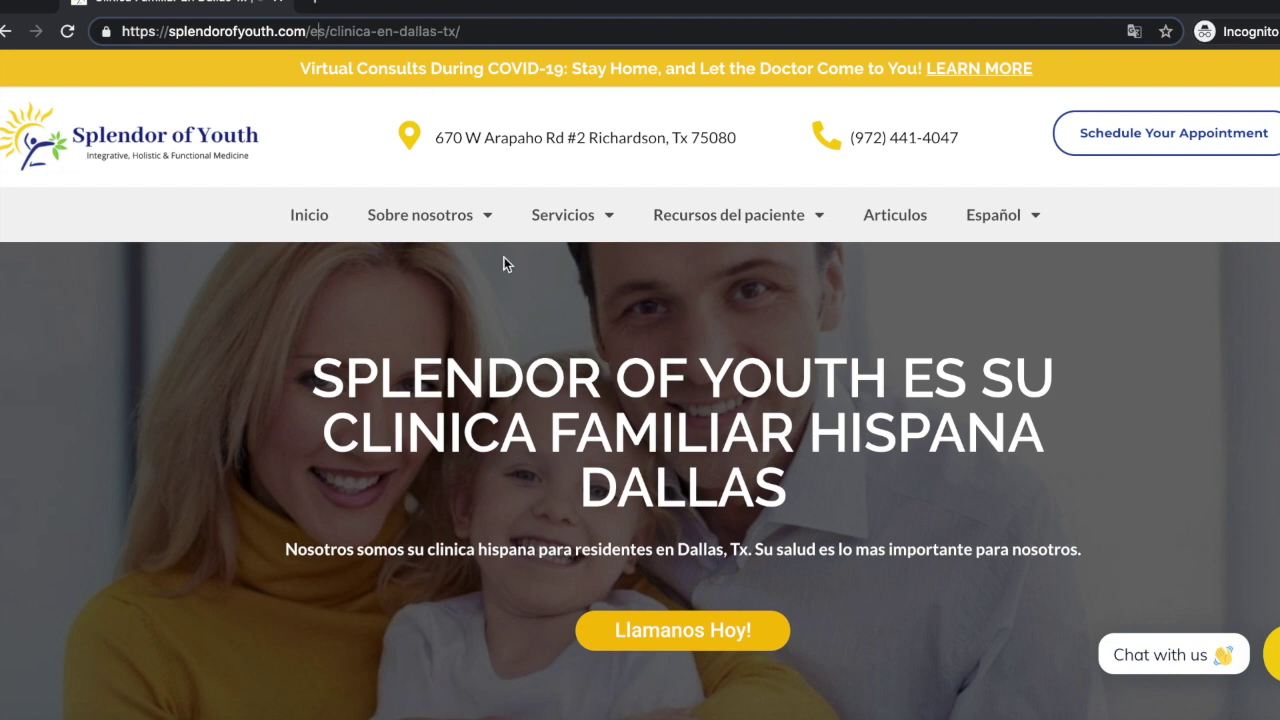
left_click(488, 30)
left_click_drag(488, 30, 115, 31)
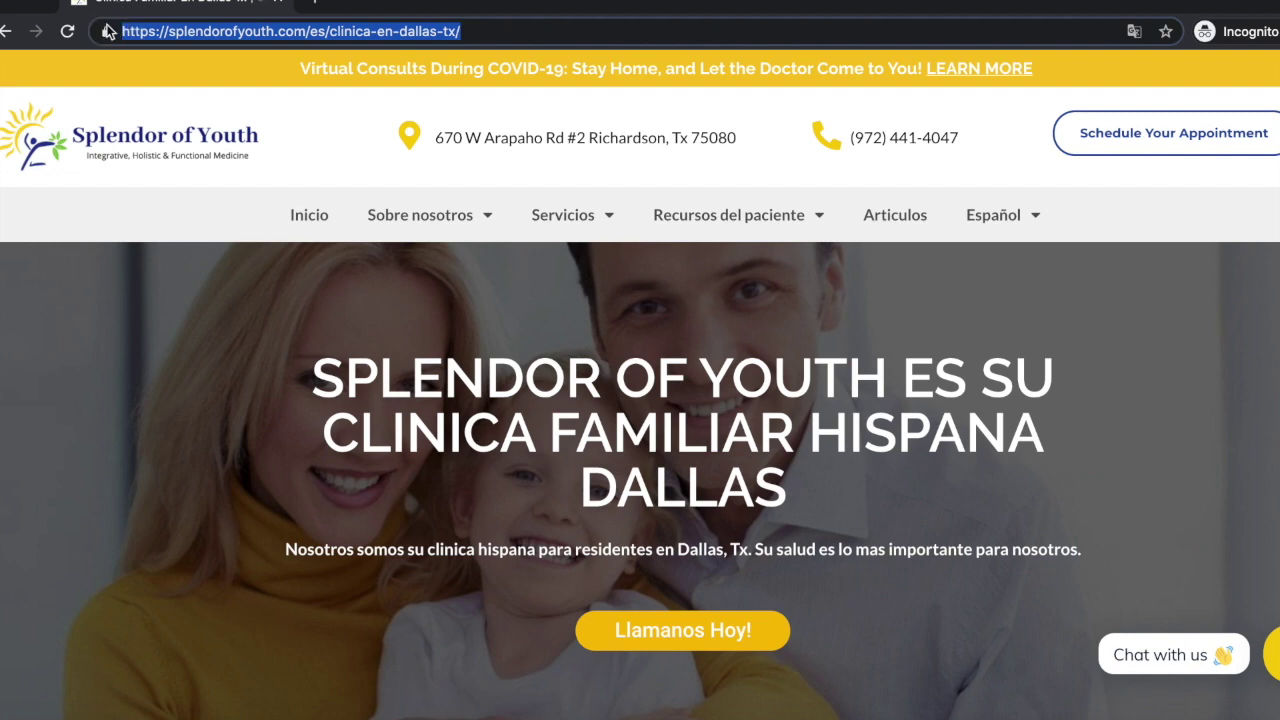
left_click(163, 27)
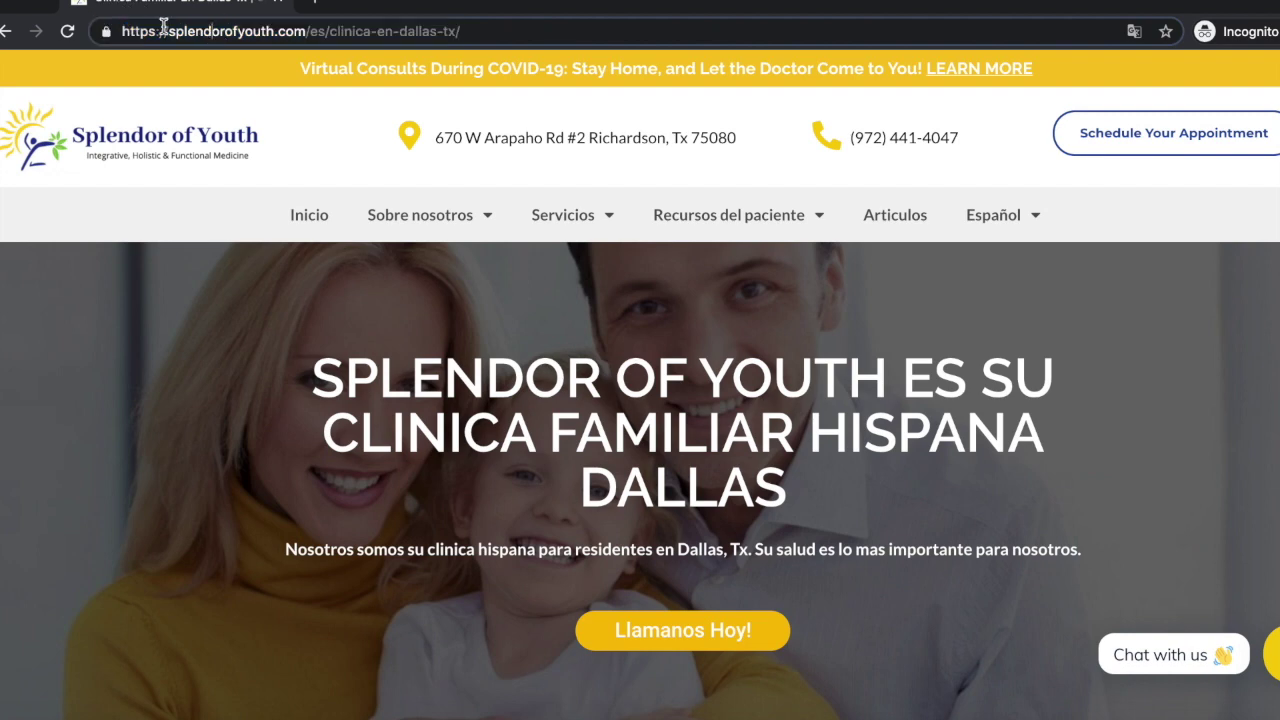
Step: Return to the Google results for "clinica familiar en dallas tx" and compare the splendorofyouth.com listing's position with its competitors
left_click(8, 31)
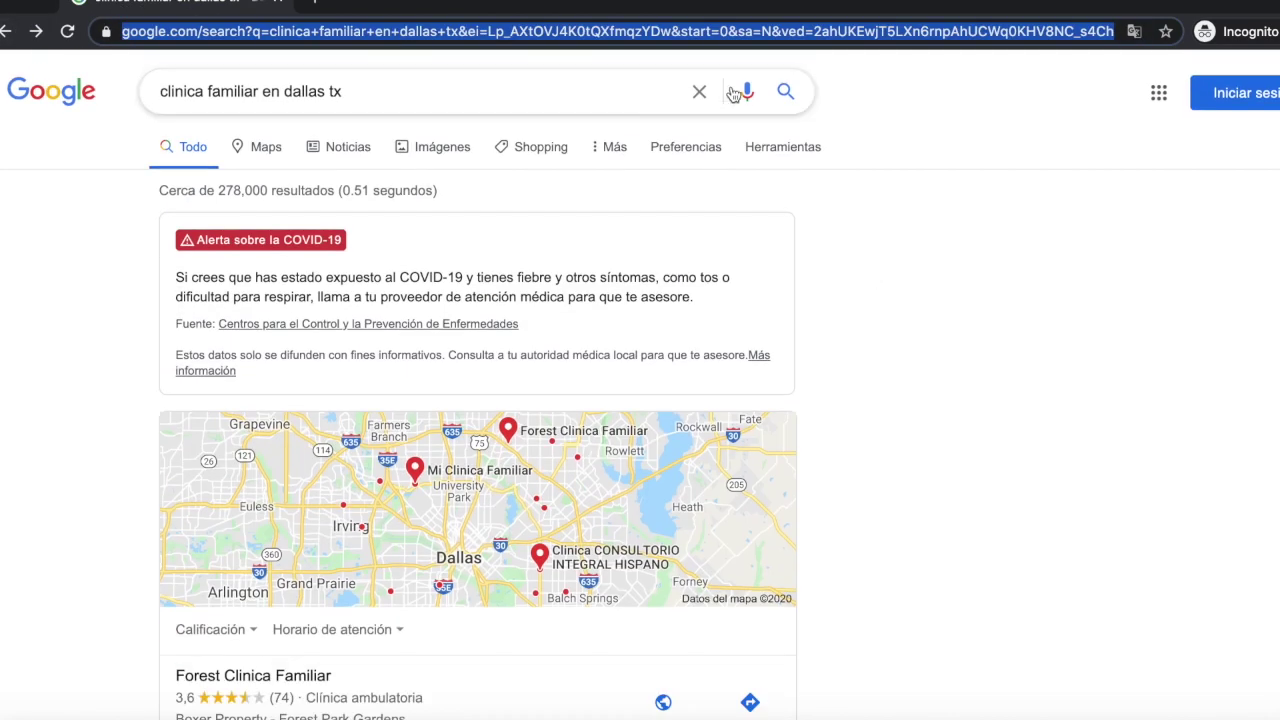
scroll(994, 486, "down", 12)
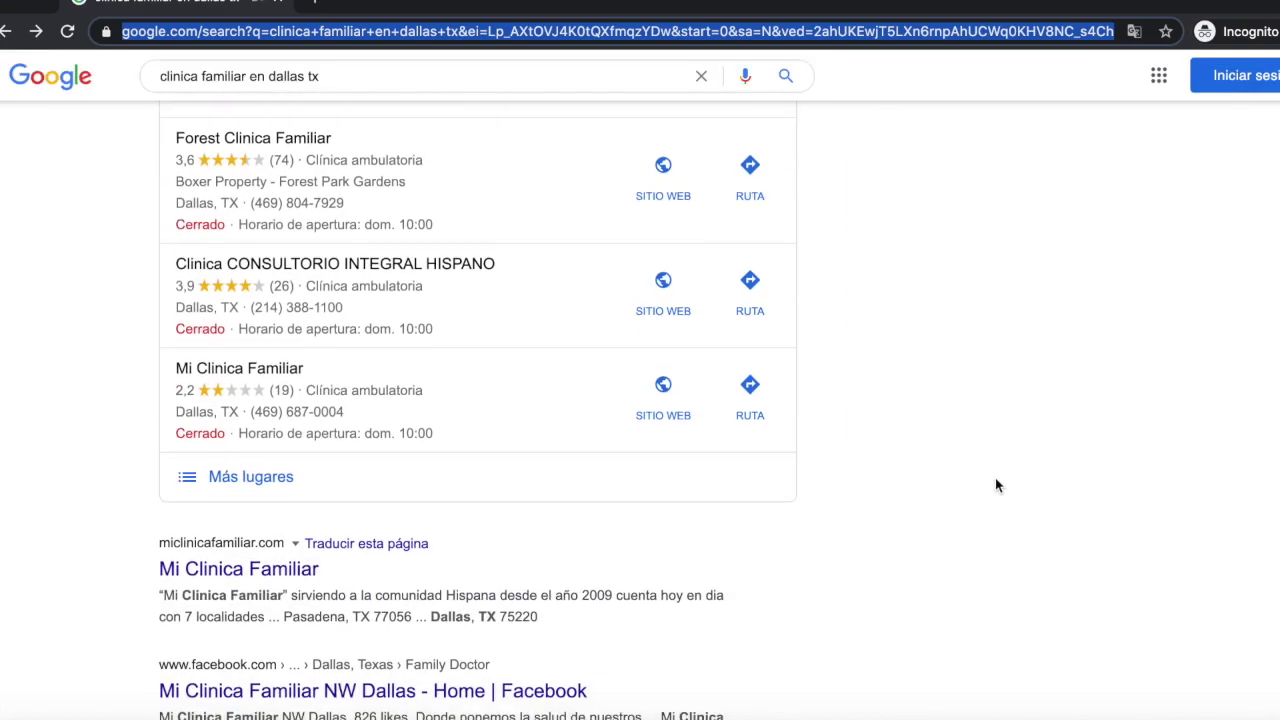
scroll(959, 565, "down", 6)
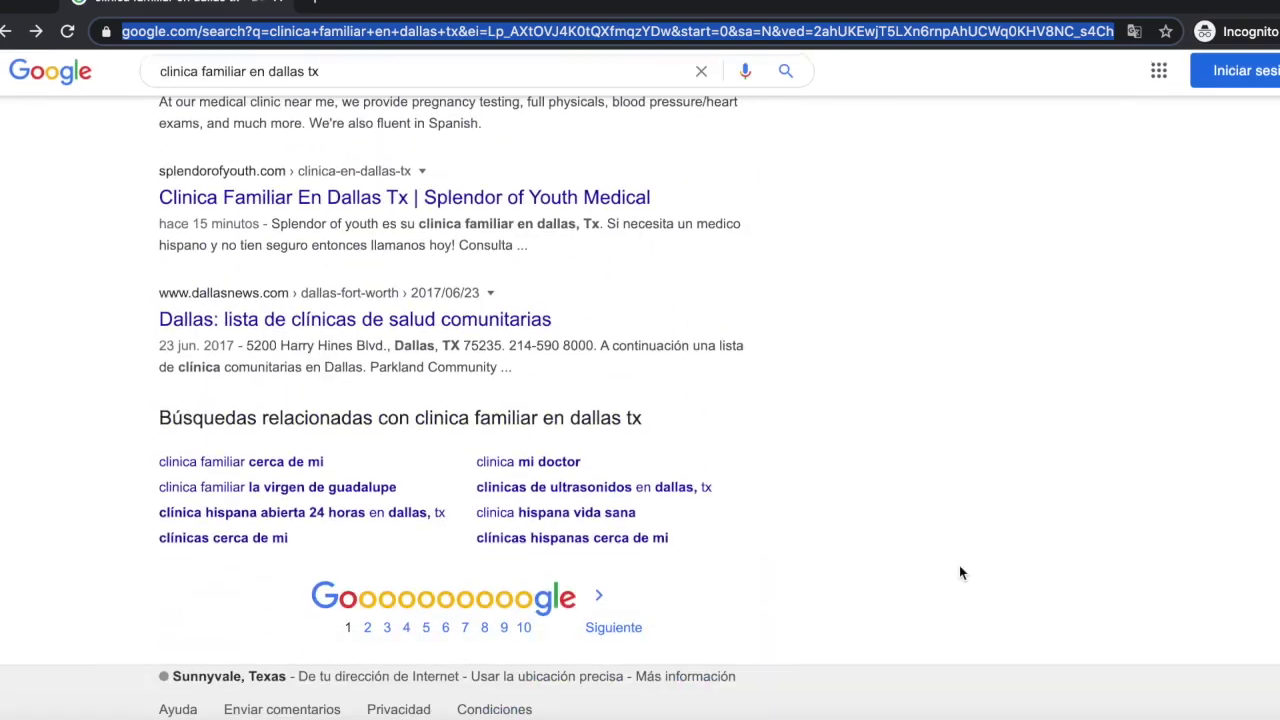
scroll(959, 565, "up", 12)
scroll(959, 572, "up", 5)
scroll(959, 572, "down", 20)
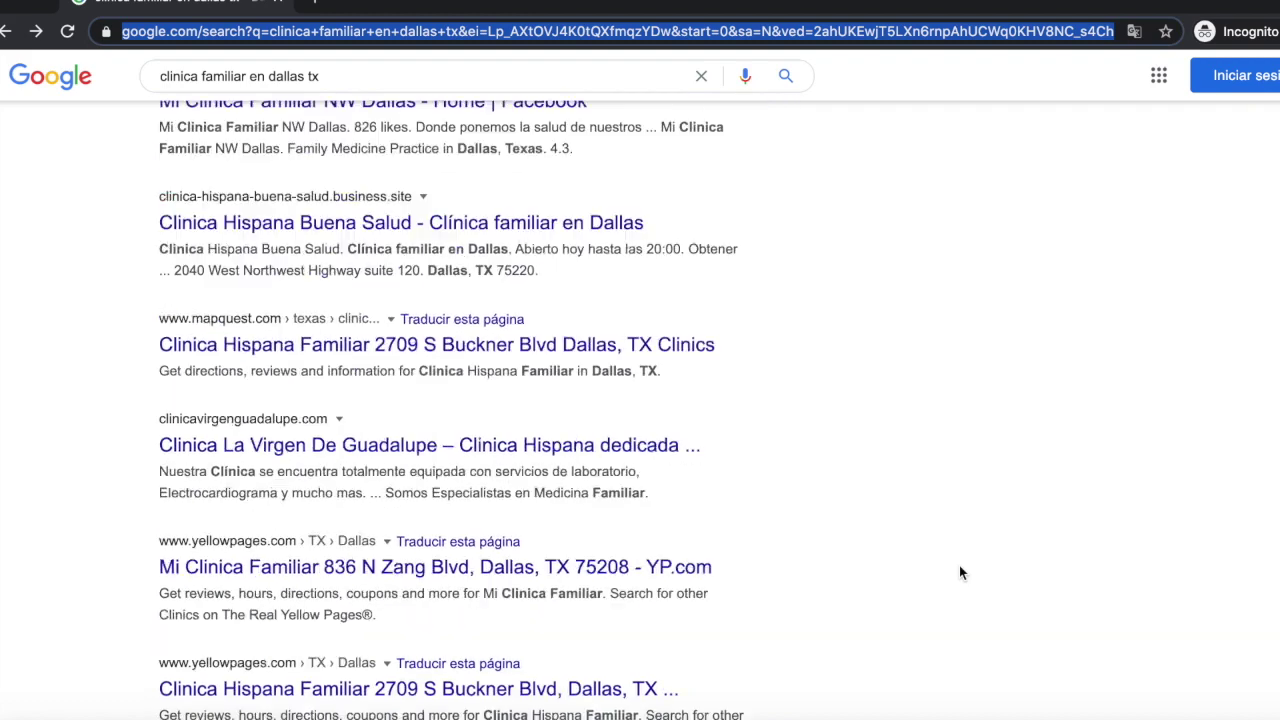
scroll(959, 572, "up", 20)
scroll(959, 572, "down", 3)
scroll(959, 572, "down", 3)
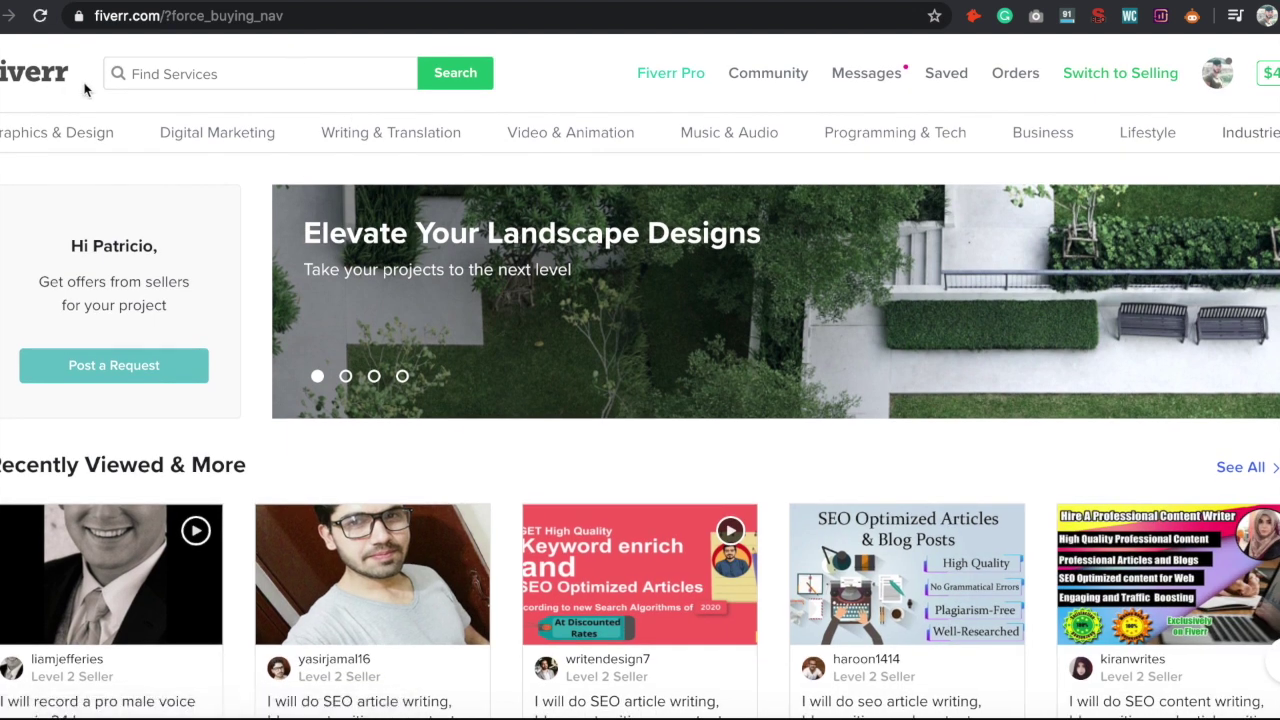
Step: Search Fiverr for "spanish translation" services using the suggested search term
left_click(236, 72)
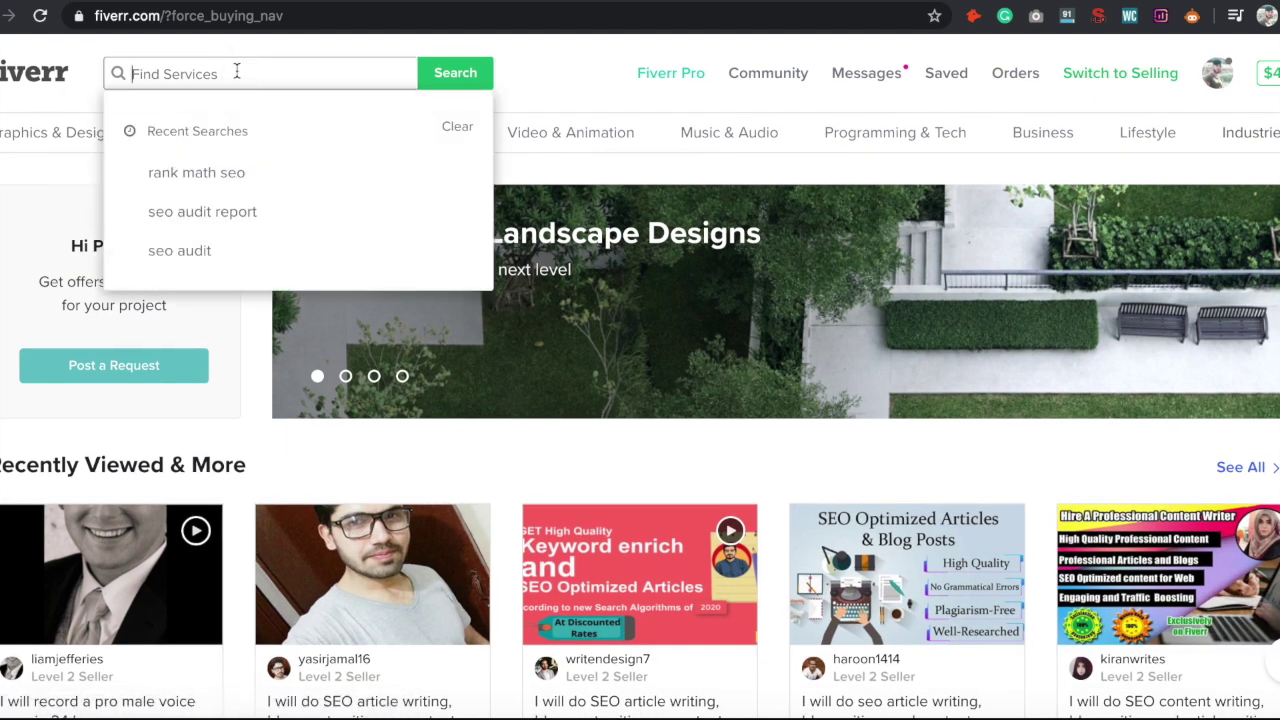
type("spanish transla")
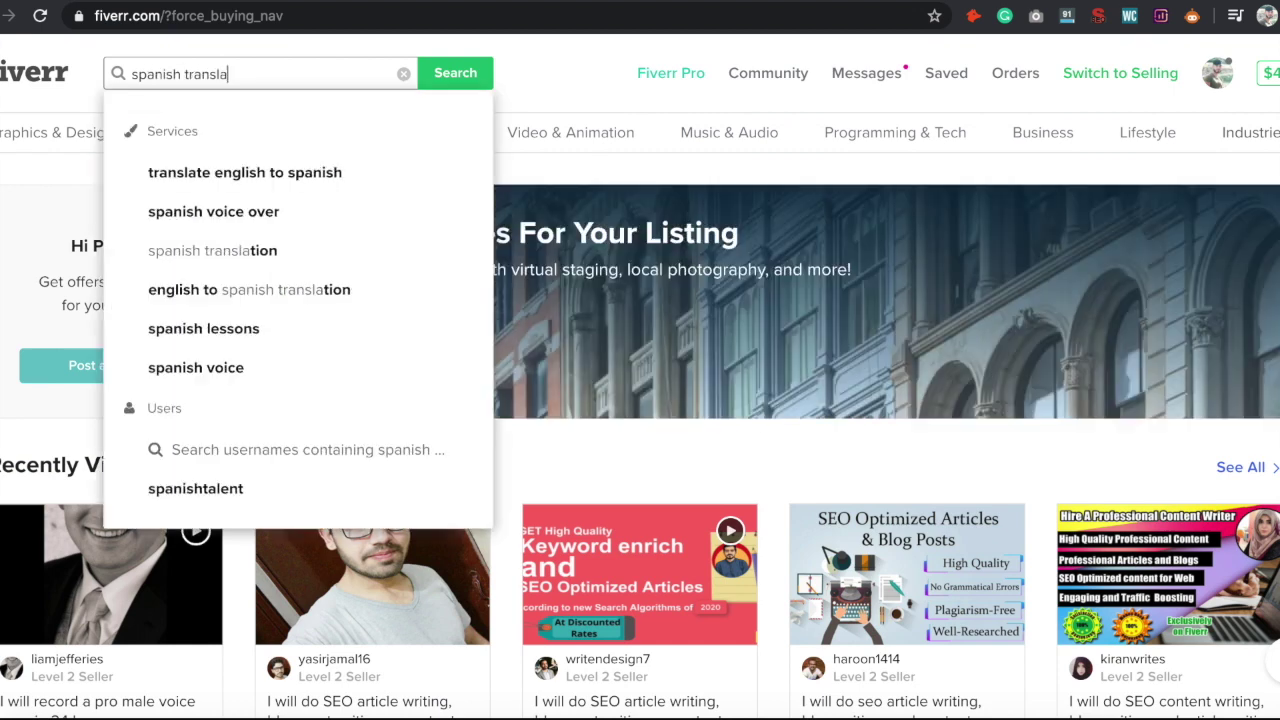
left_click(212, 250)
Step: Browse the Spanish translation gigs and compare their sellers, ratings and starting prices
scroll(277, 345, "down", 3)
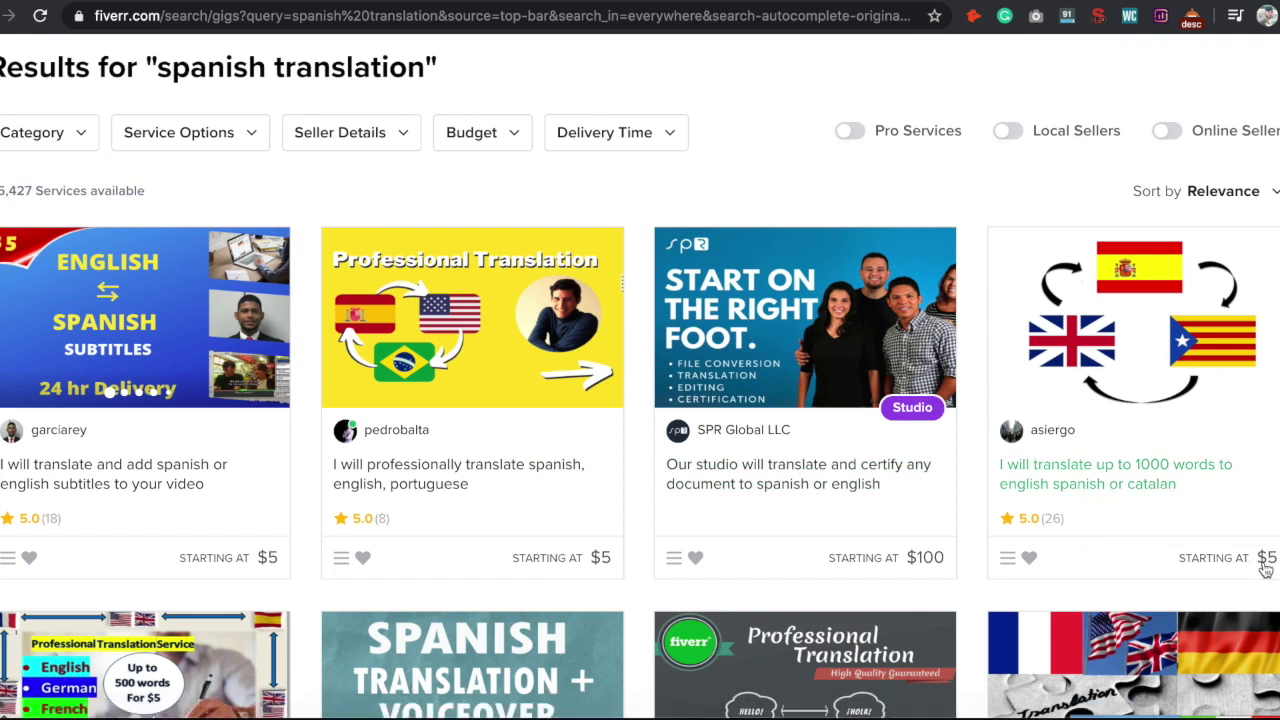
scroll(1004, 534, "down", 7)
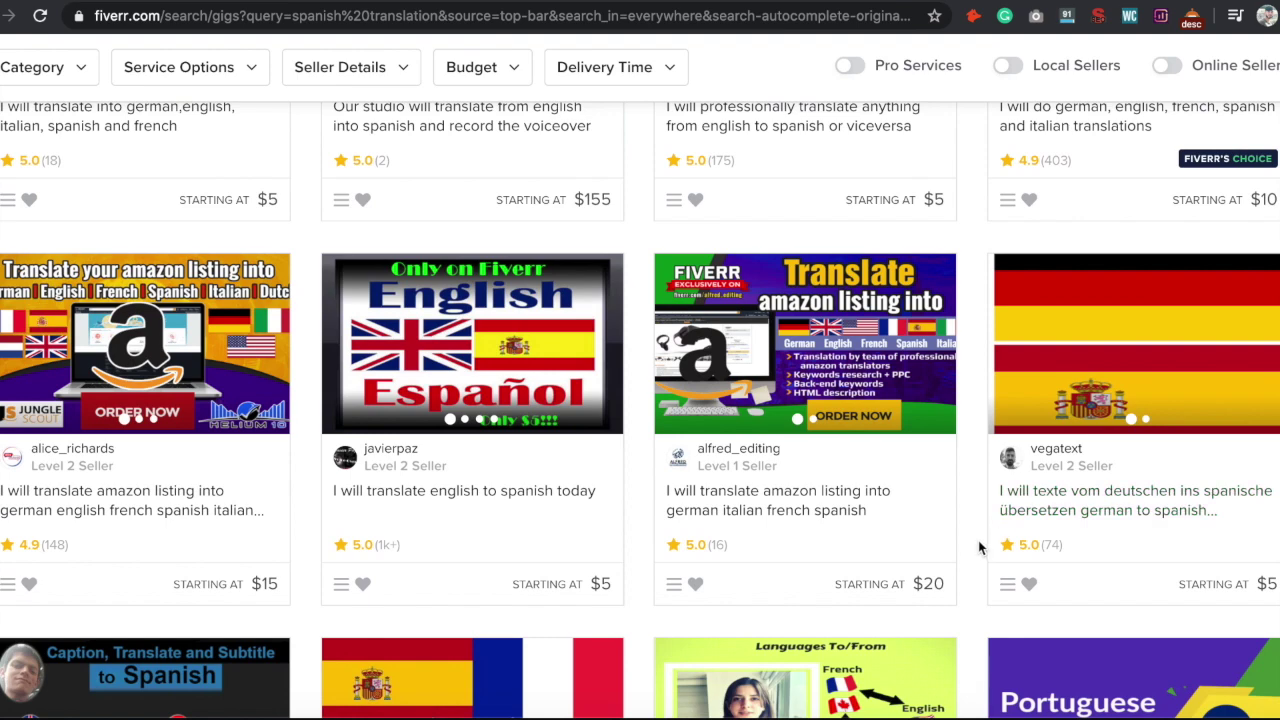
scroll(978, 540, "up", 10)
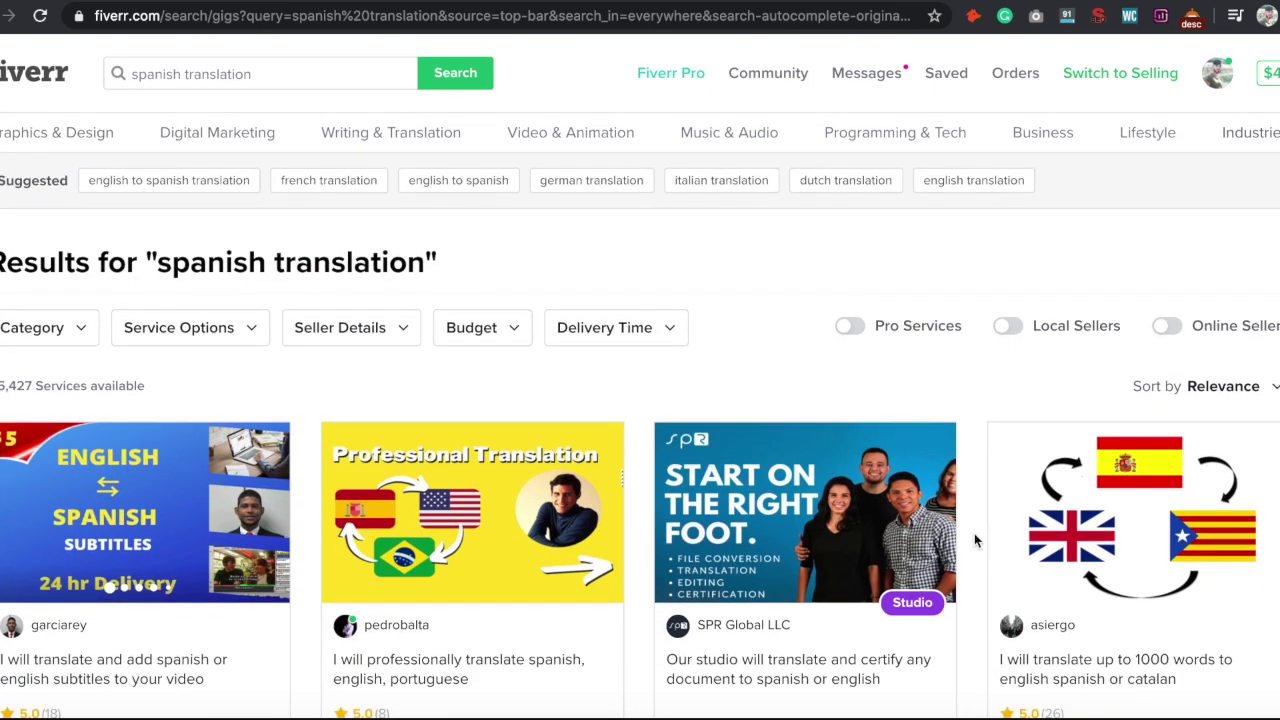
scroll(974, 533, "down", 8)
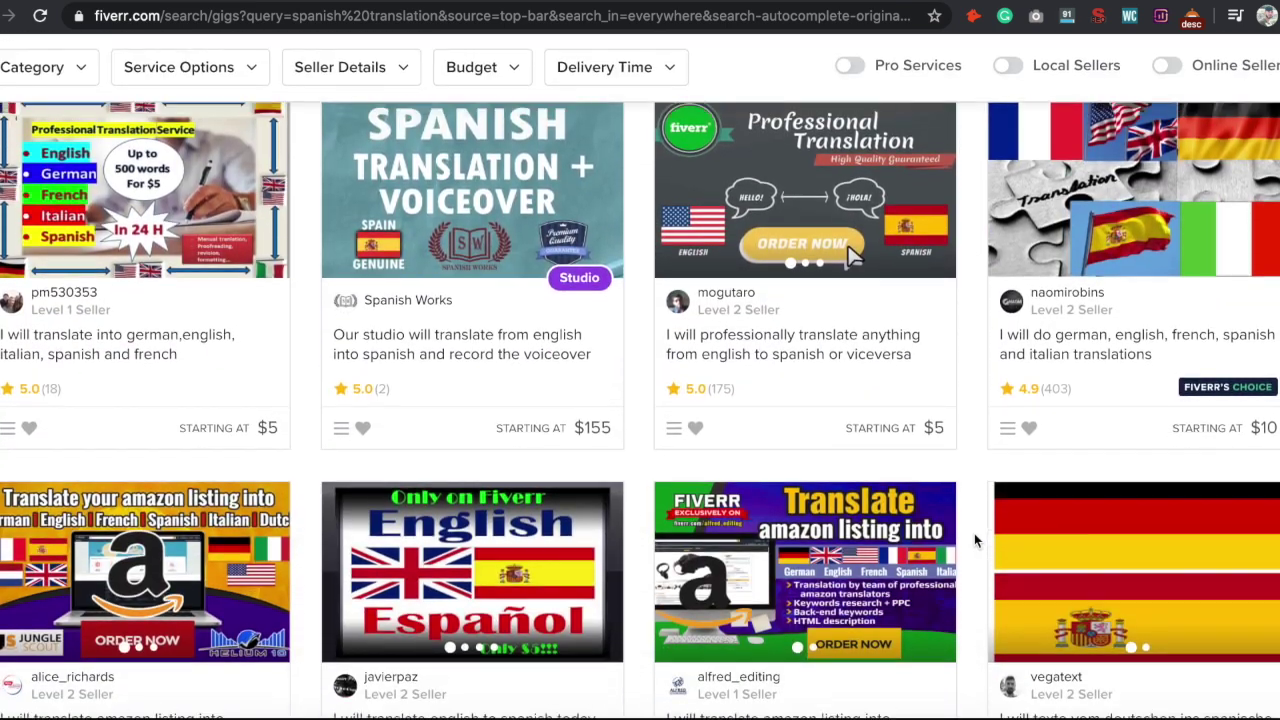
scroll(974, 533, "up", 8)
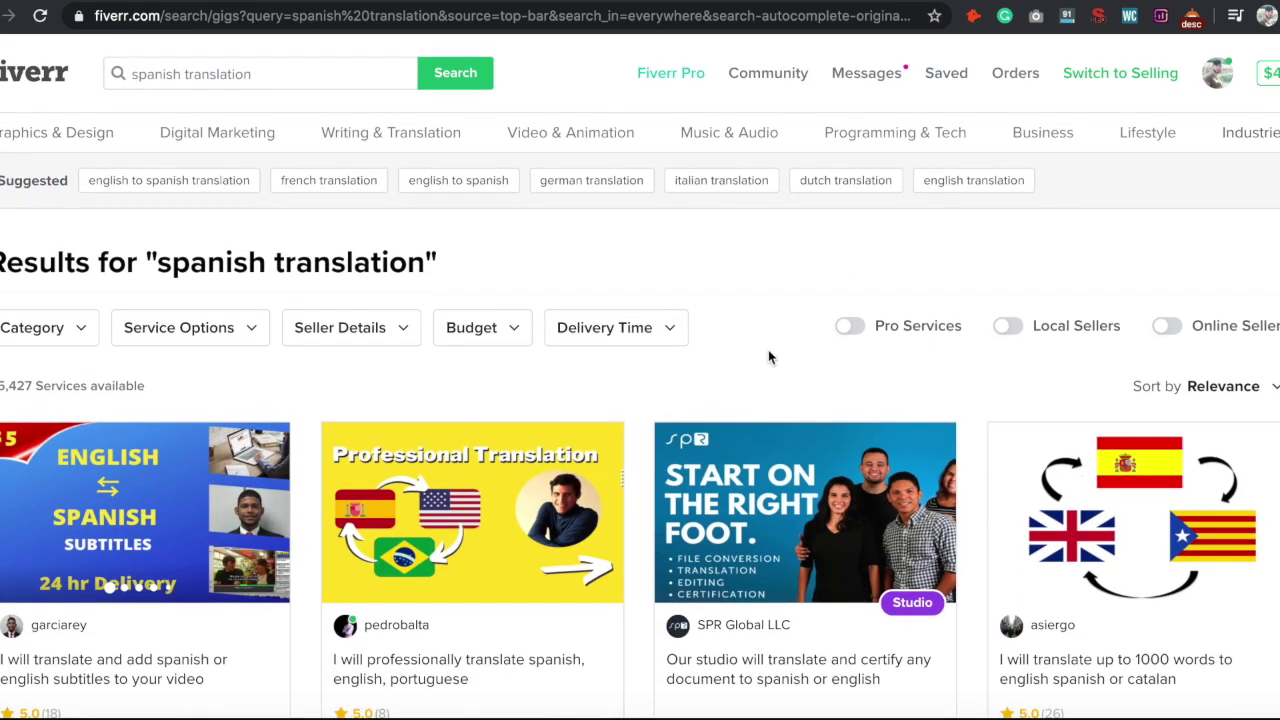
scroll(768, 356, "down", 1)
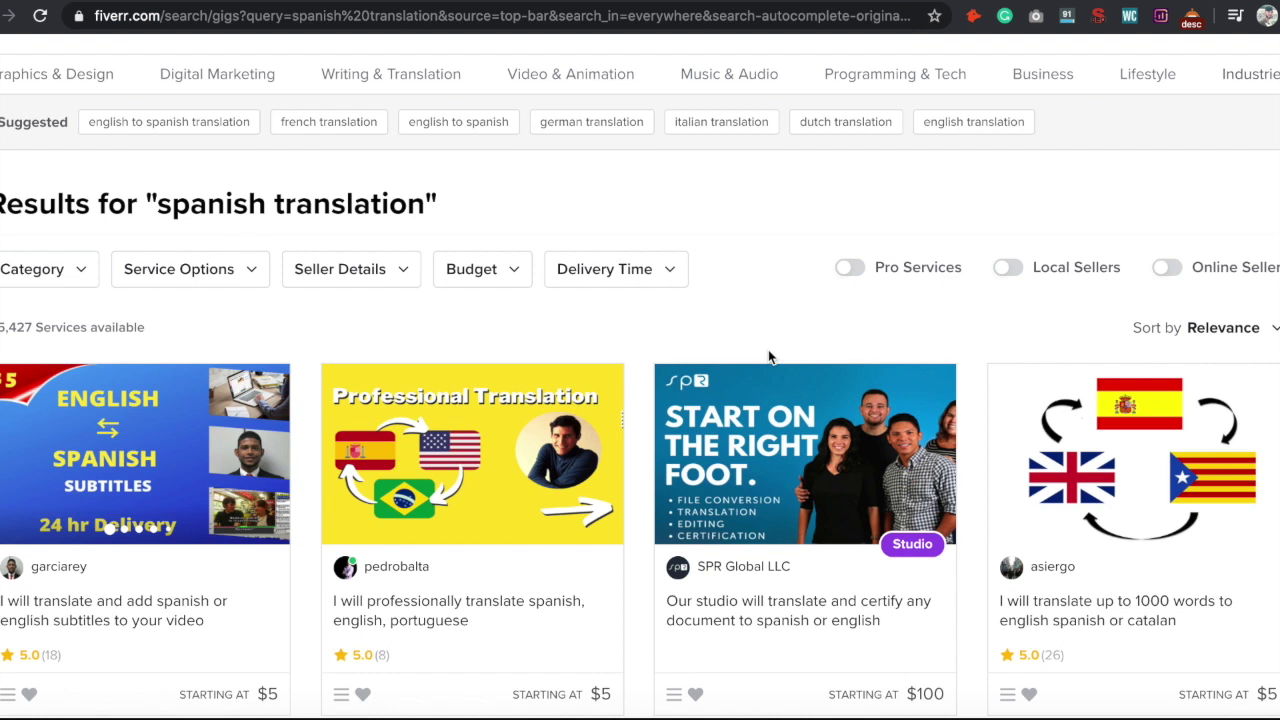